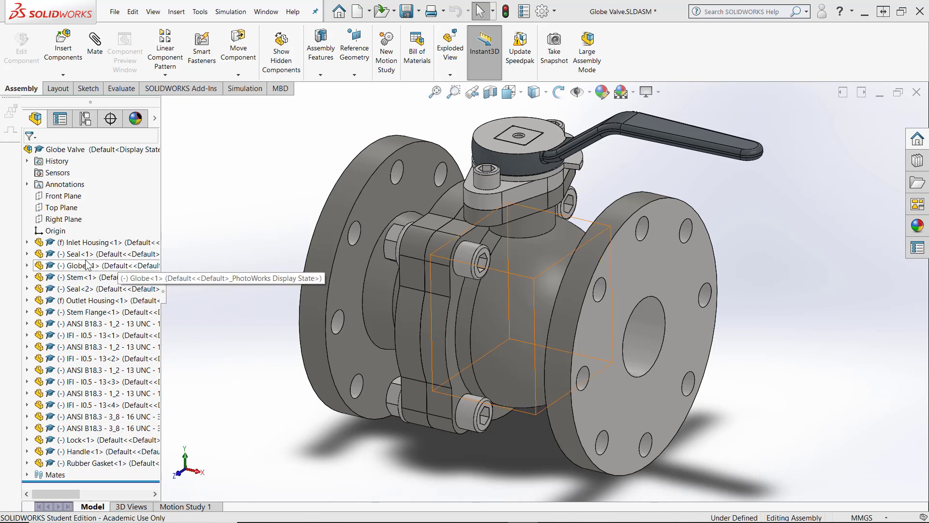
# Expand the Mates folder and save the assembly as a copy named My Copy Globe Valve
pyautogui.click(27, 475)
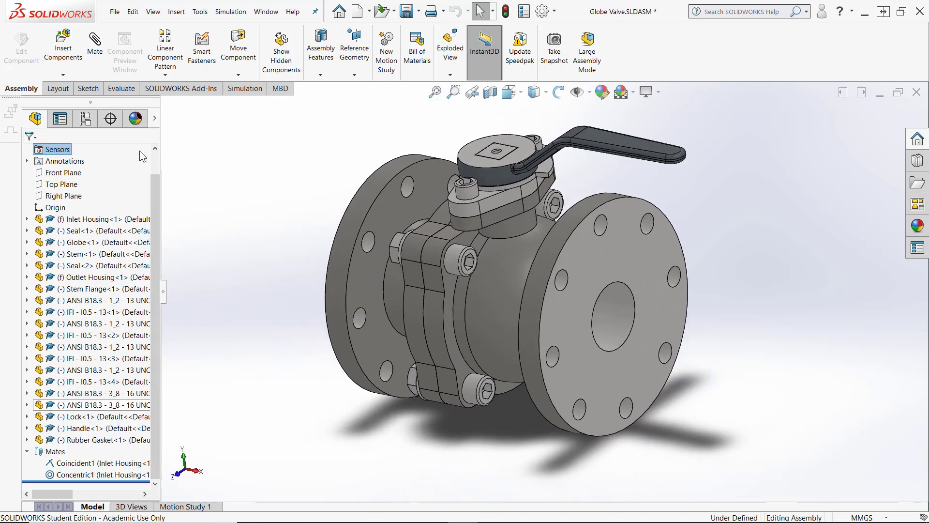
pyautogui.click(114, 14)
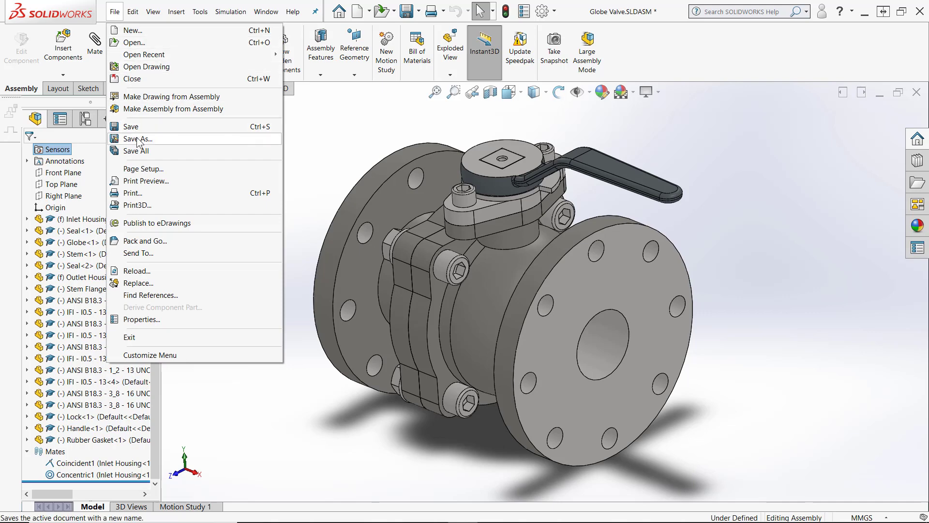
pyautogui.click(138, 139)
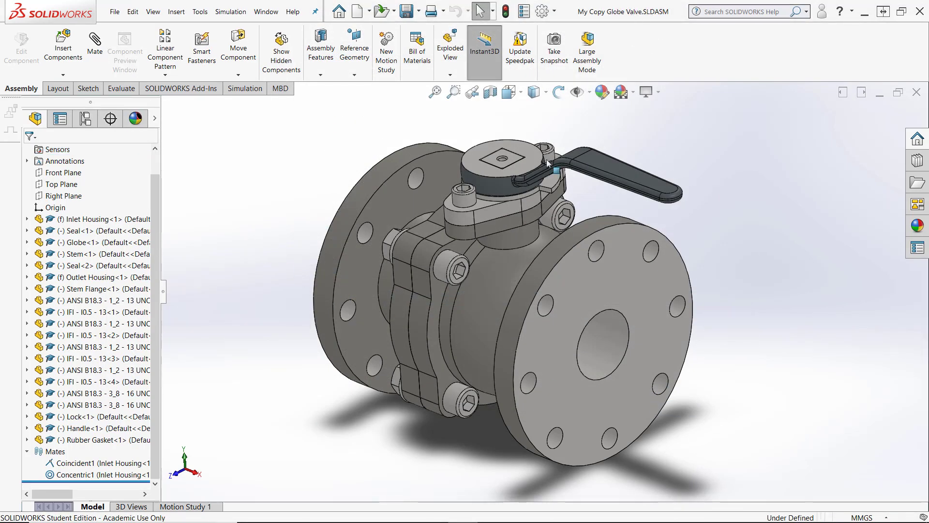
# Inspect the fixed Inlet Housing and Outlet Housing components by selecting them in the design tree
pyautogui.click(92, 219)
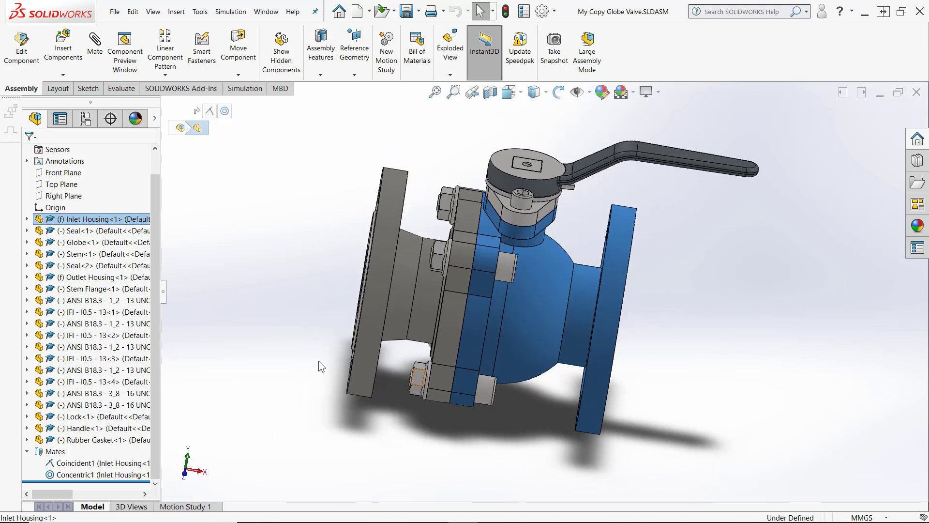
pyautogui.click(91, 277)
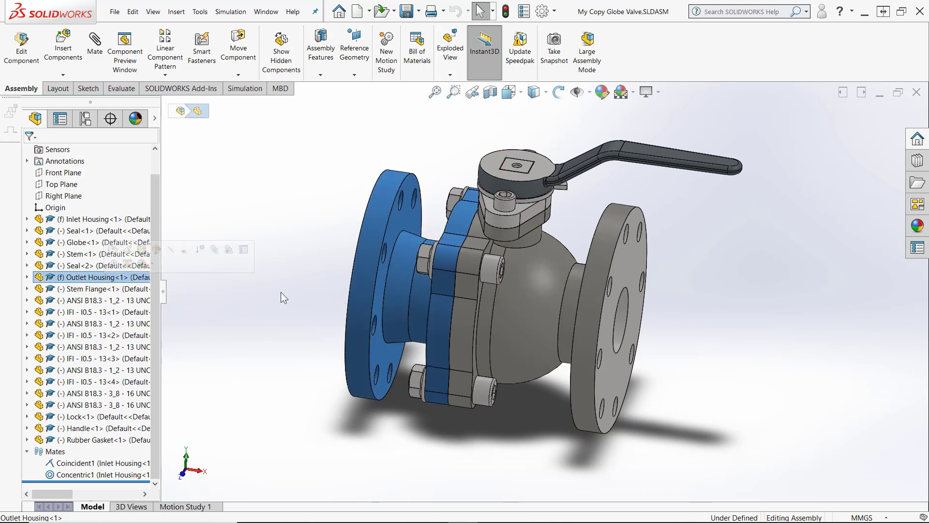
pyautogui.click(213, 310)
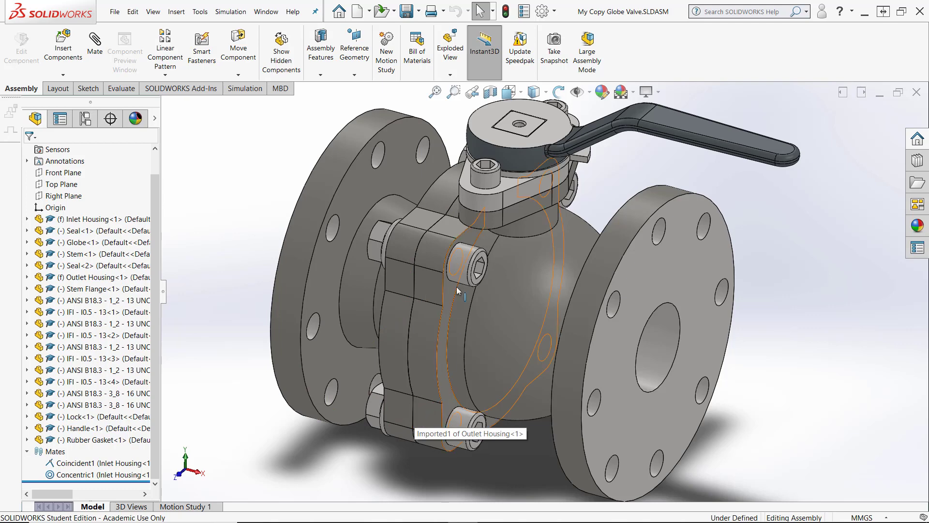
pyautogui.scroll(3, 432, 289)
pyautogui.scroll(-1, 517, 334)
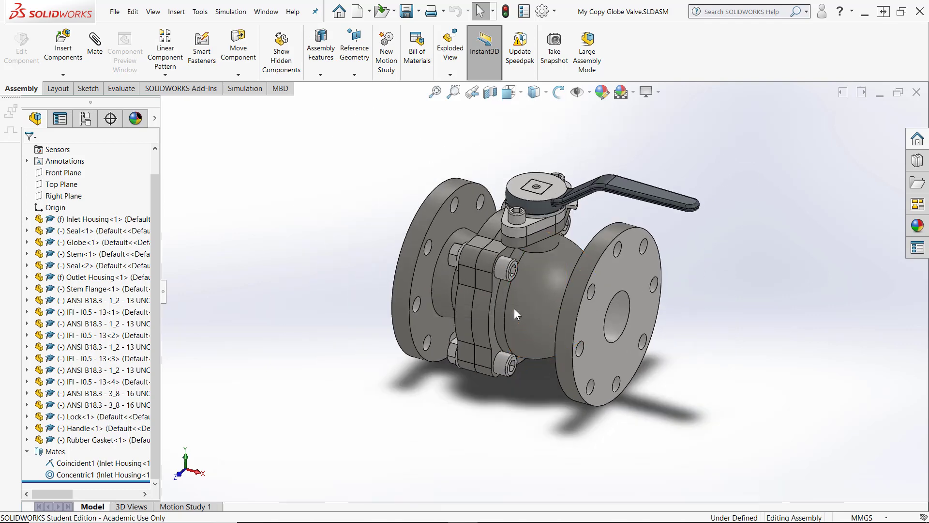
pyautogui.scroll(1, 514, 303)
pyautogui.scroll(-3, 522, 291)
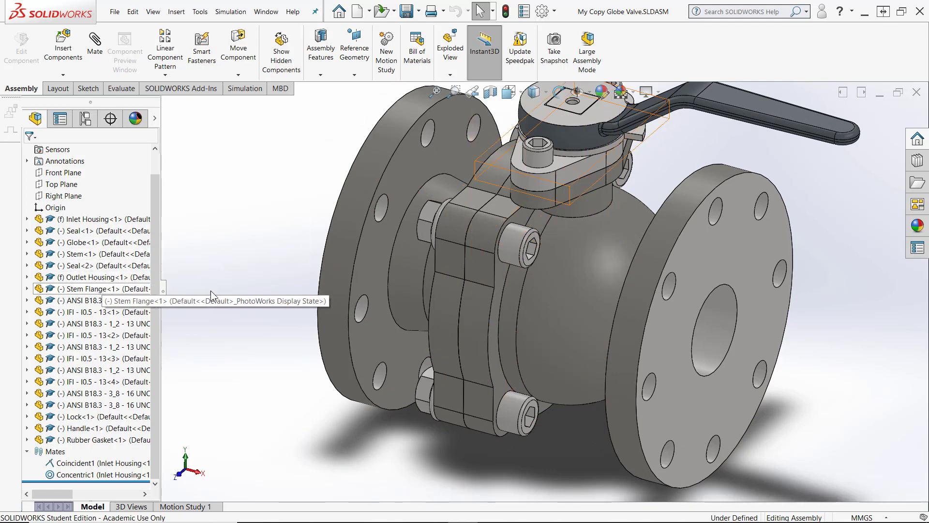
# Fix the upper nut and cap screw on the near side of the body joint
pyautogui.click(430, 230)
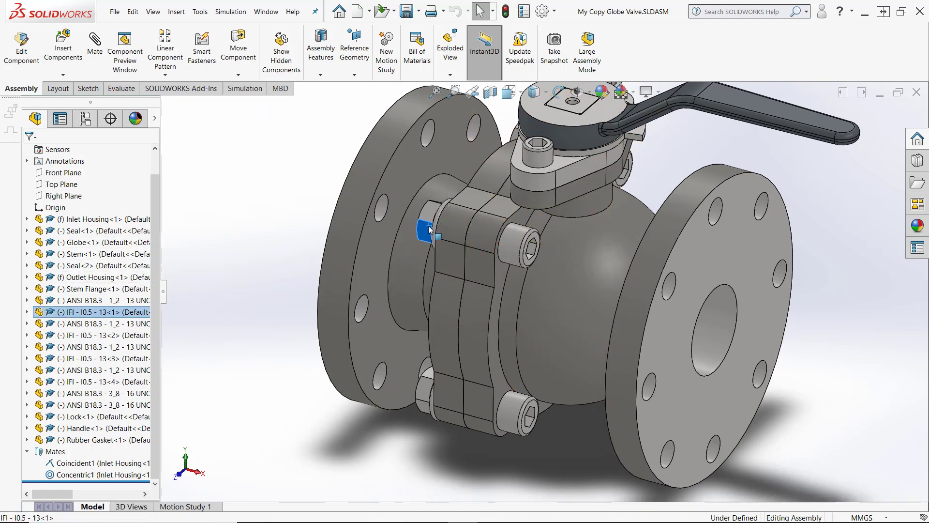
pyautogui.rightClick(430, 229)
pyautogui.click(453, 295)
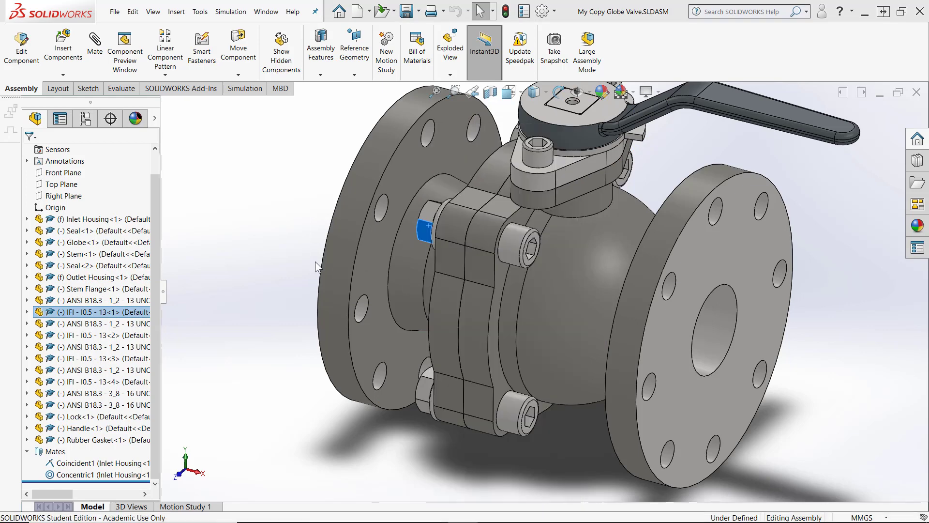
pyautogui.click(523, 250)
pyautogui.rightClick(523, 249)
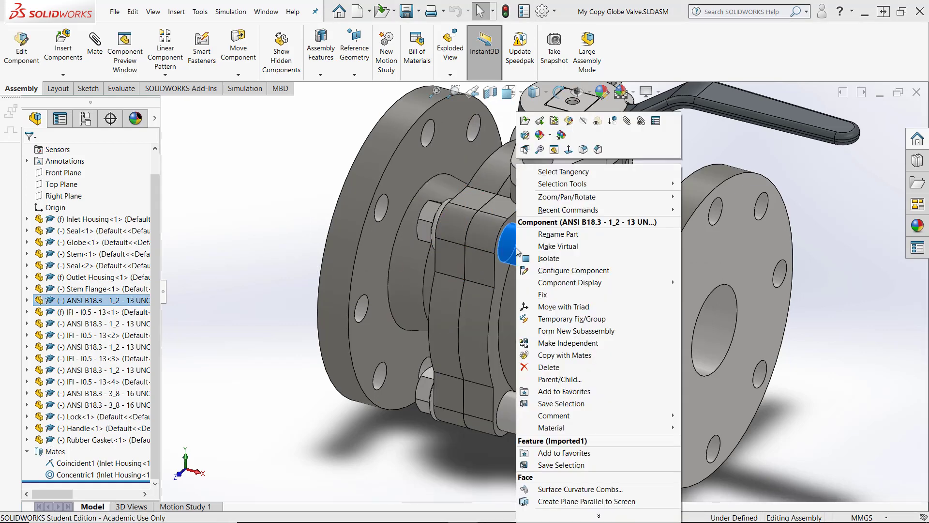
pyautogui.click(541, 294)
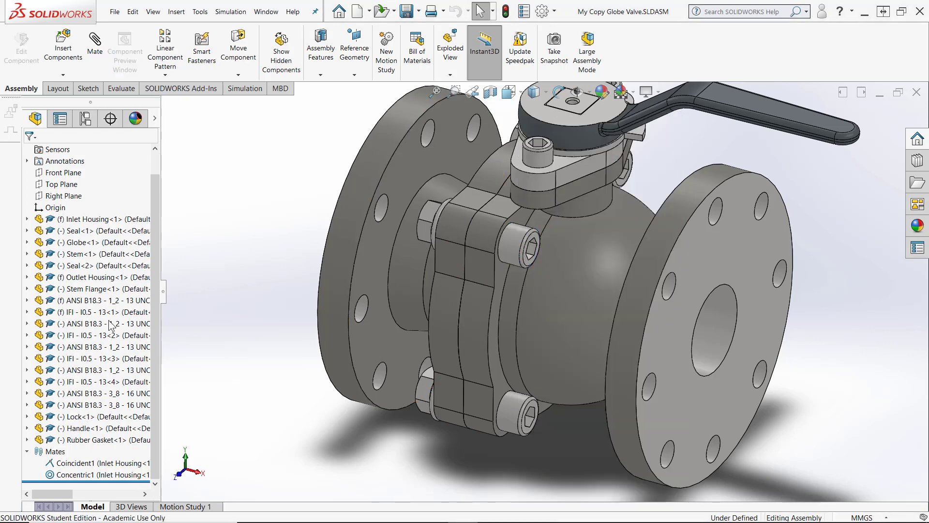
# Fix the lower nut and cap screw on the near side of the body joint
pyautogui.rightClick(422, 401)
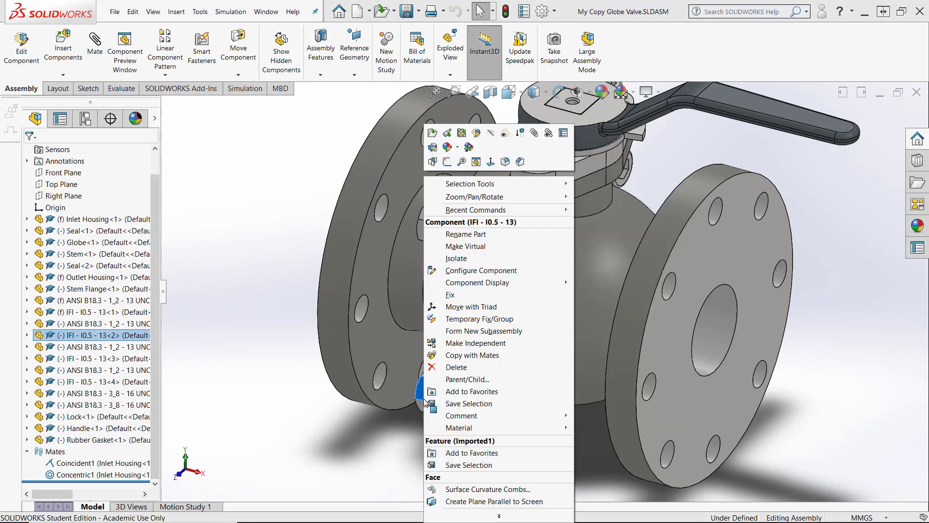
pyautogui.click(452, 295)
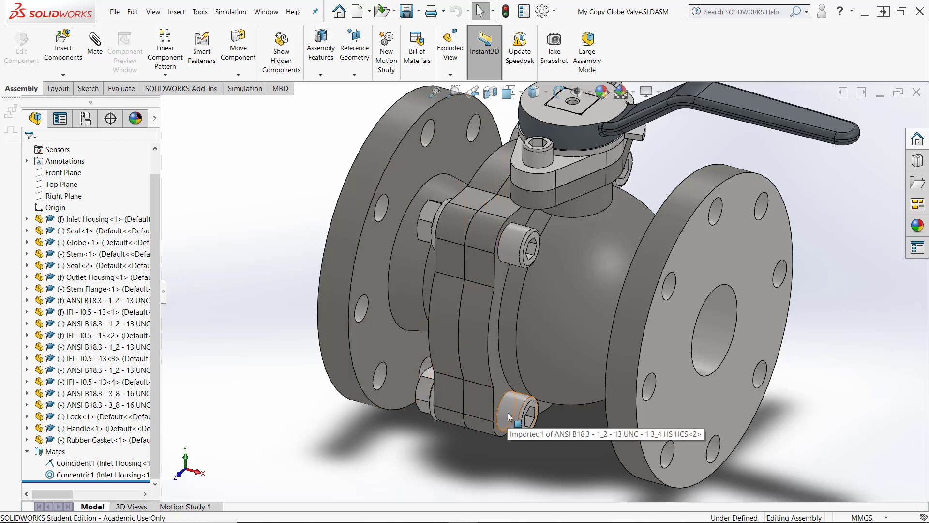
pyautogui.rightClick(507, 413)
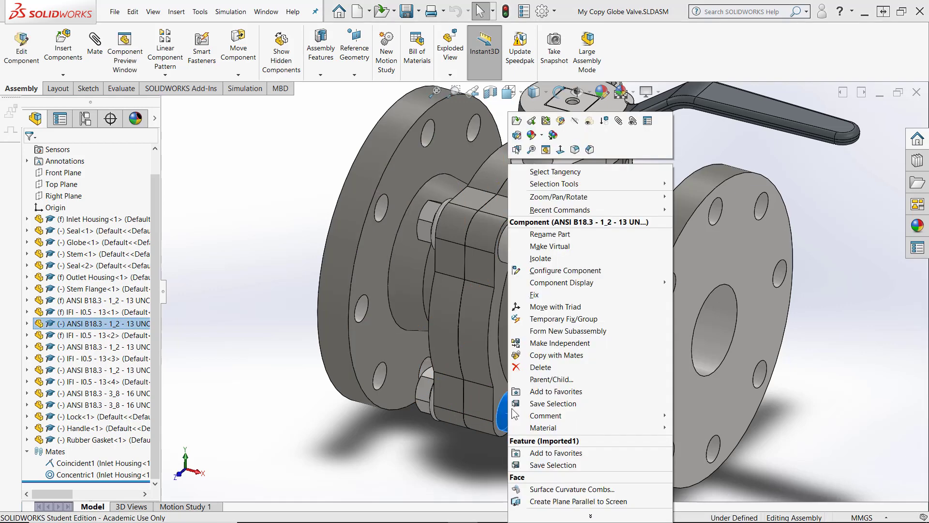
pyautogui.click(534, 294)
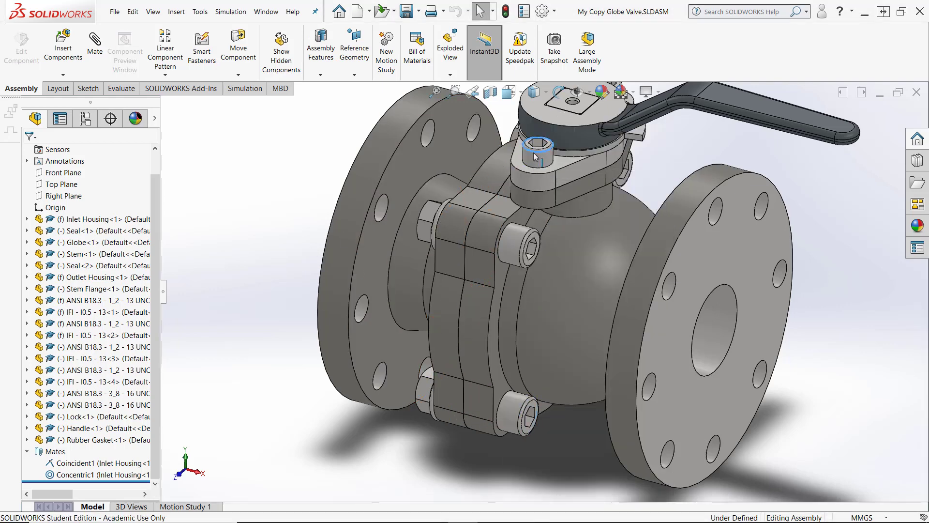
# Fix both 3_8 - 16 UNC cap screws holding the stem flange
pyautogui.rightClick(533, 152)
pyautogui.click(566, 292)
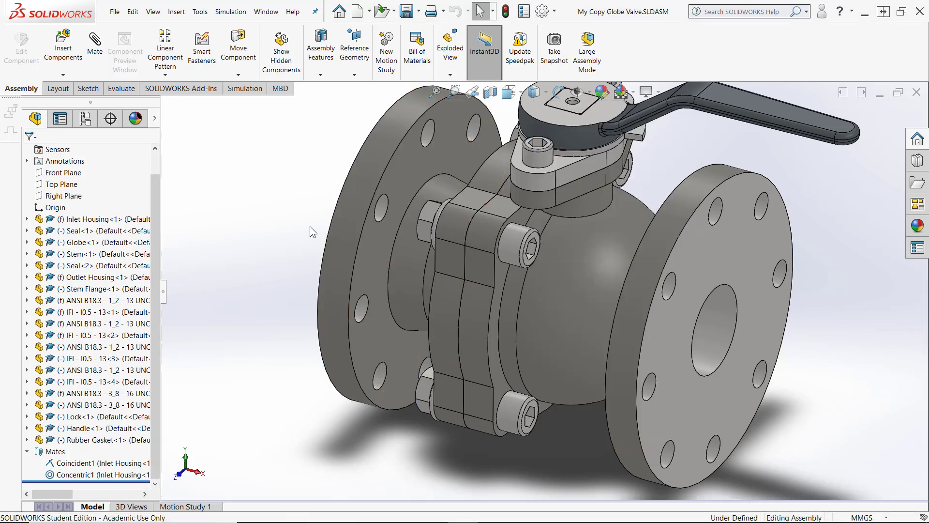
pyautogui.moveTo(479, 254); pyautogui.dragTo(551, 240, button='middle')
pyautogui.scroll(-3, 489, 210)
pyautogui.scroll(1, 562, 240)
pyautogui.rightClick(579, 238)
pyautogui.click(609, 295)
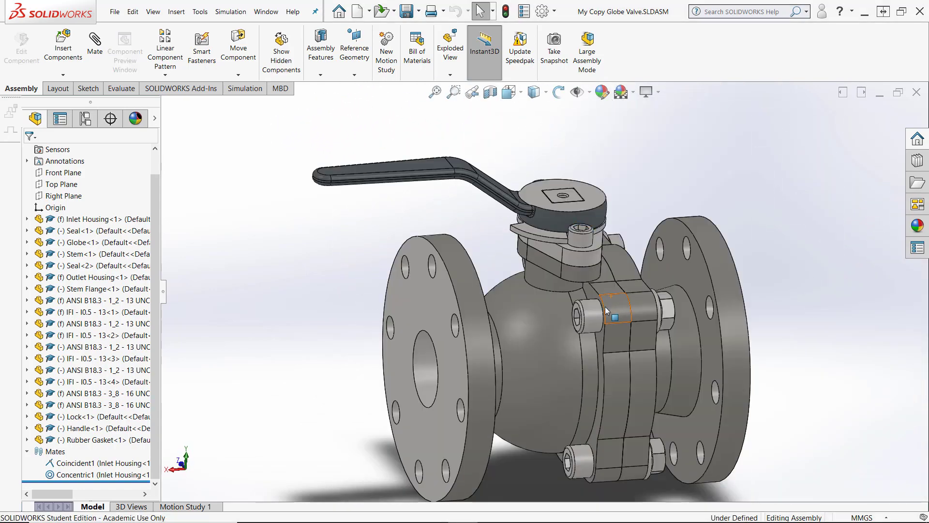
# Select the remaining two nuts and two cap screws on the far side and fix them together
pyautogui.click(589, 313)
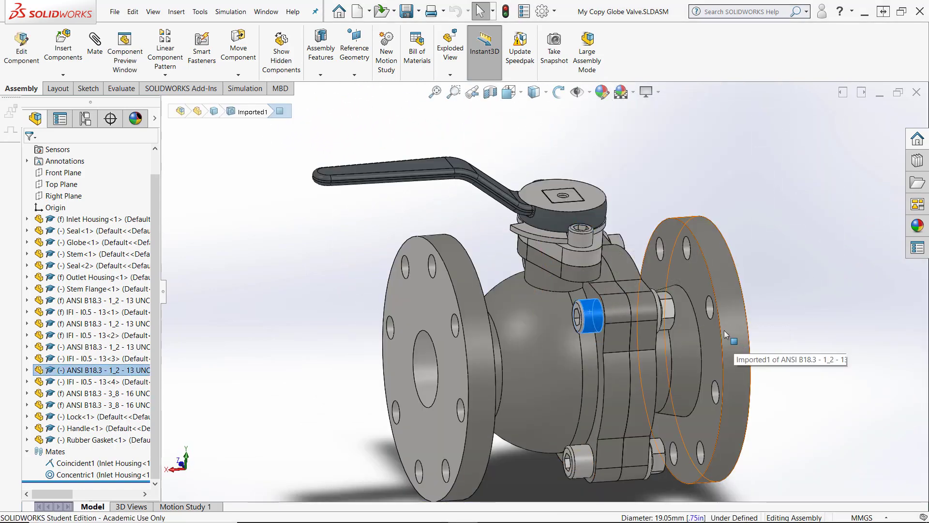
pyautogui.keyDown('ctrl'); pyautogui.click(667, 311); pyautogui.keyUp('ctrl')
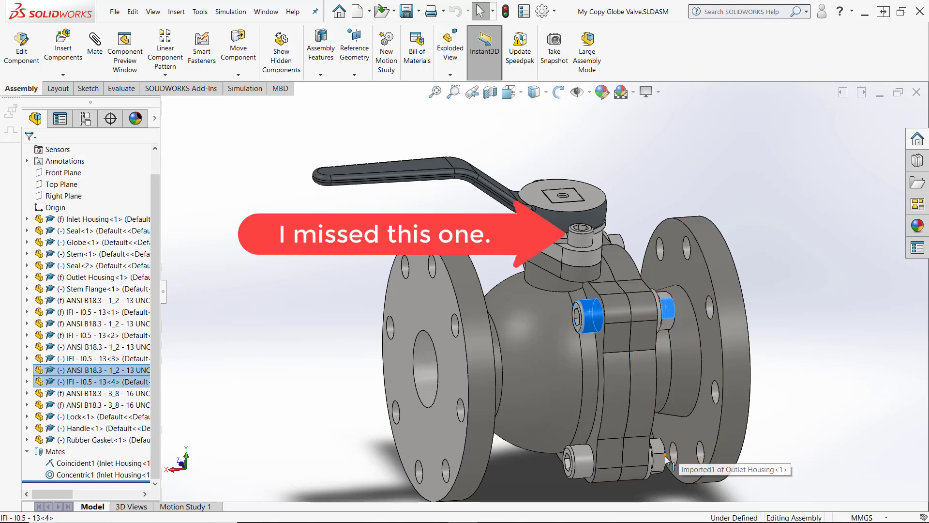
pyautogui.keyDown('ctrl'); pyautogui.click(581, 472); pyautogui.keyUp('ctrl')
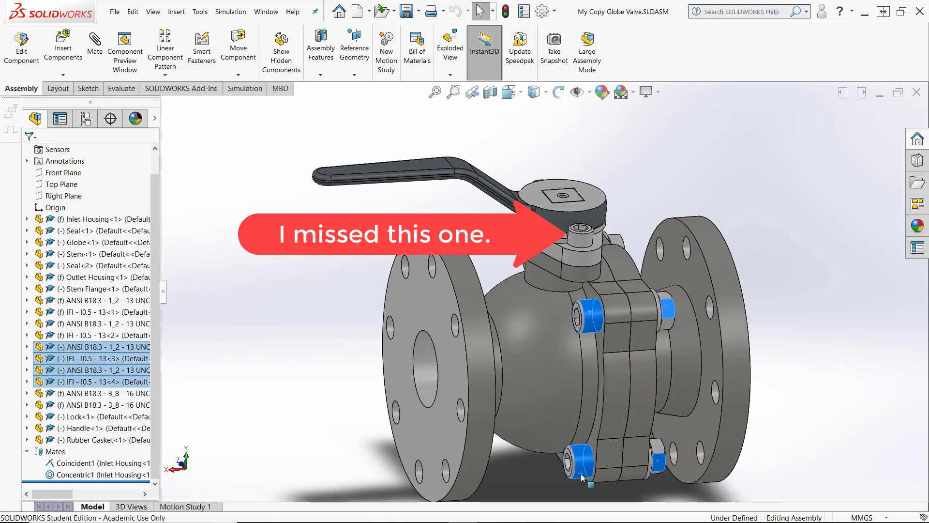
pyautogui.rightClick(582, 476)
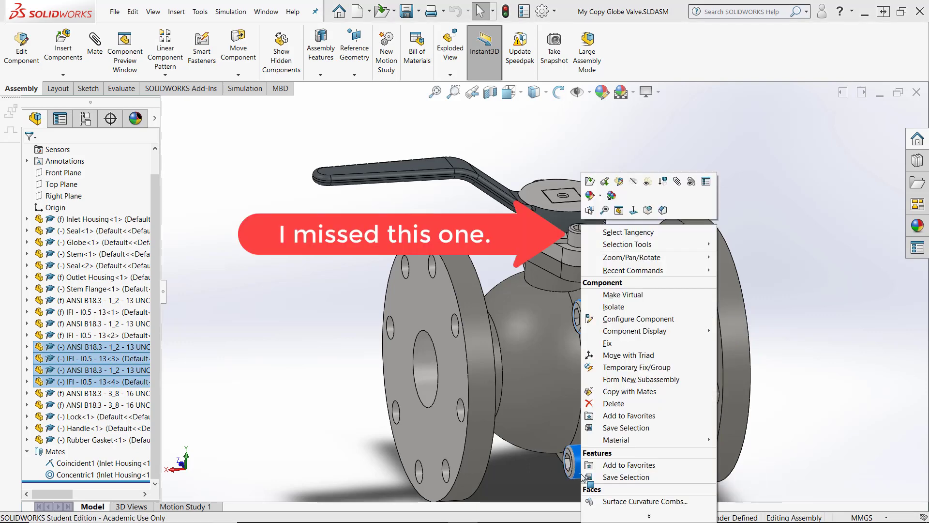
pyautogui.click(606, 344)
pyautogui.click(212, 243)
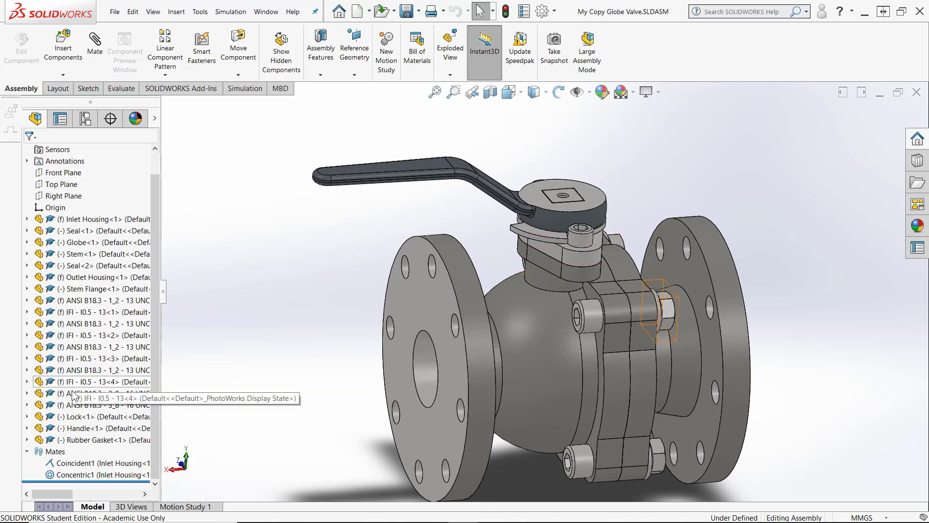
# Group all the fixed cap screws and nuts into a new tree folder named Fasteners
pyautogui.click(76, 301)
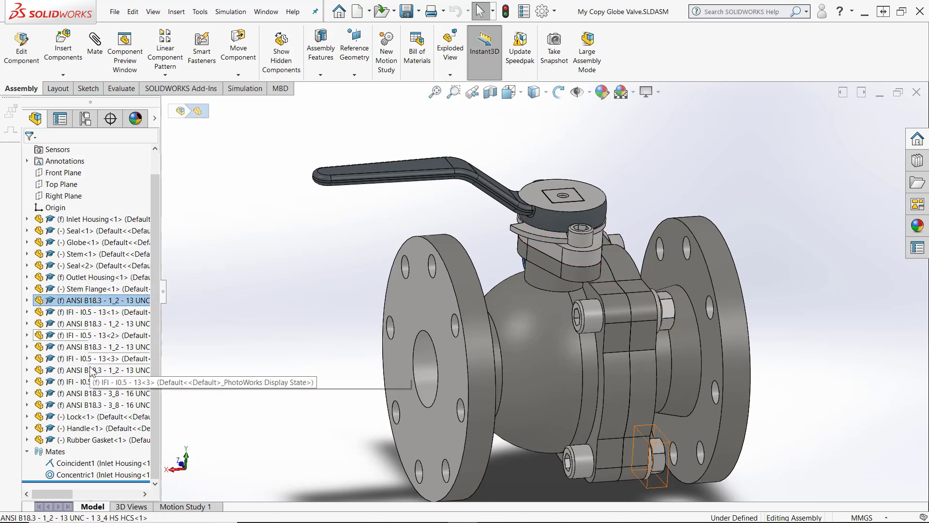
pyautogui.keyDown('shift'); pyautogui.click(95, 406); pyautogui.keyUp('shift')
pyautogui.rightClick(94, 406)
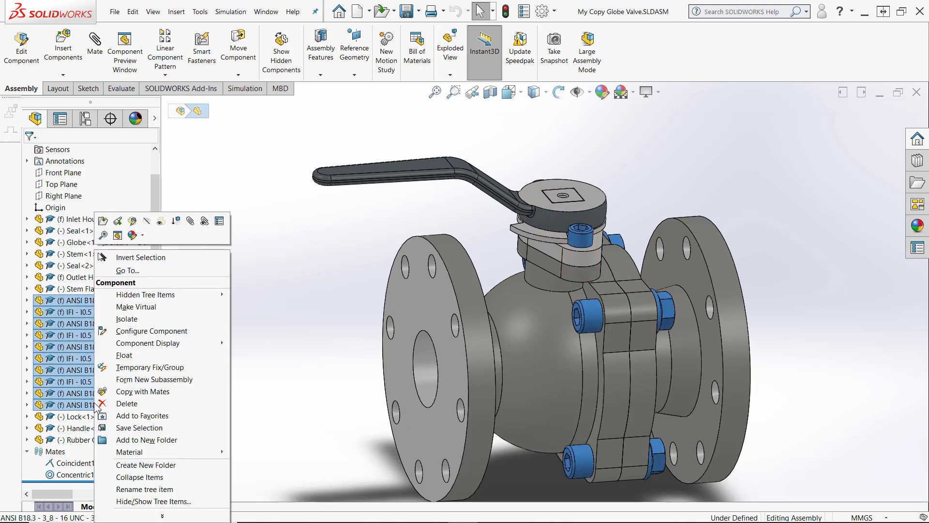
pyautogui.click(117, 440)
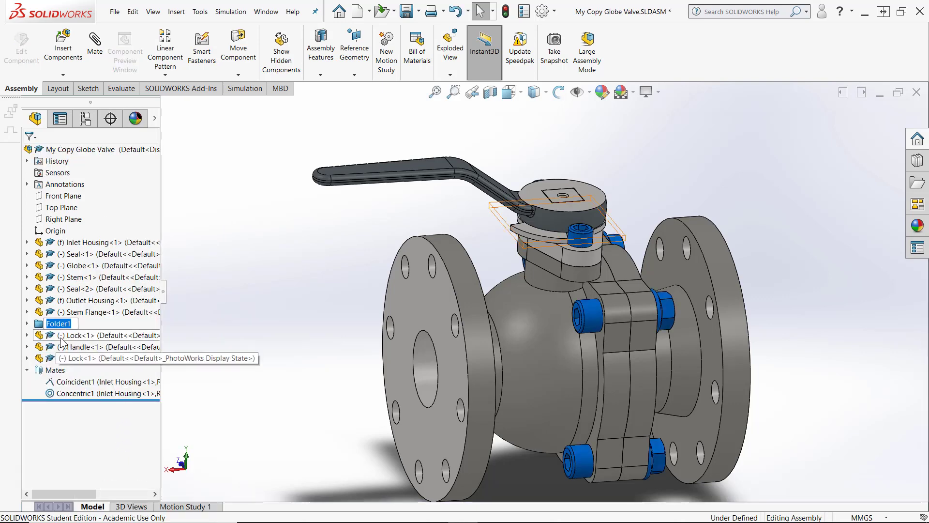
pyautogui.write('Fasteners')
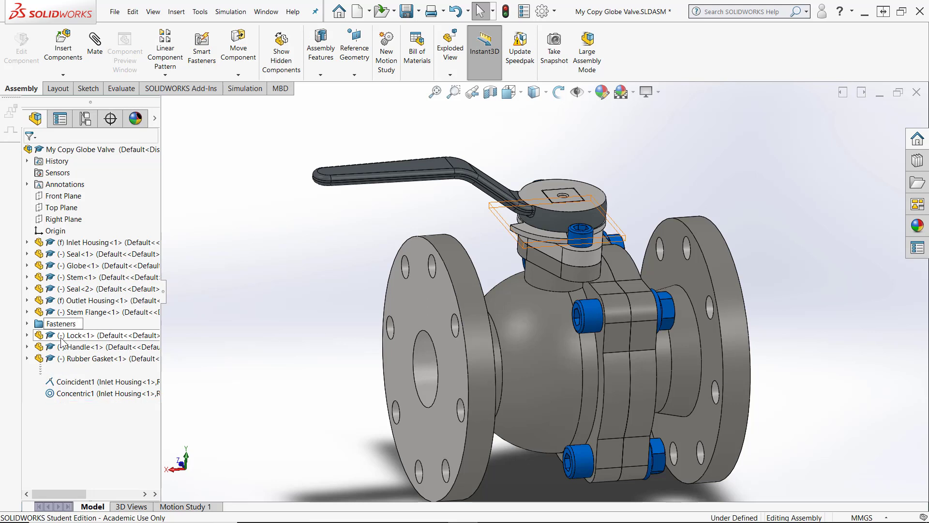
pyautogui.press('Return')
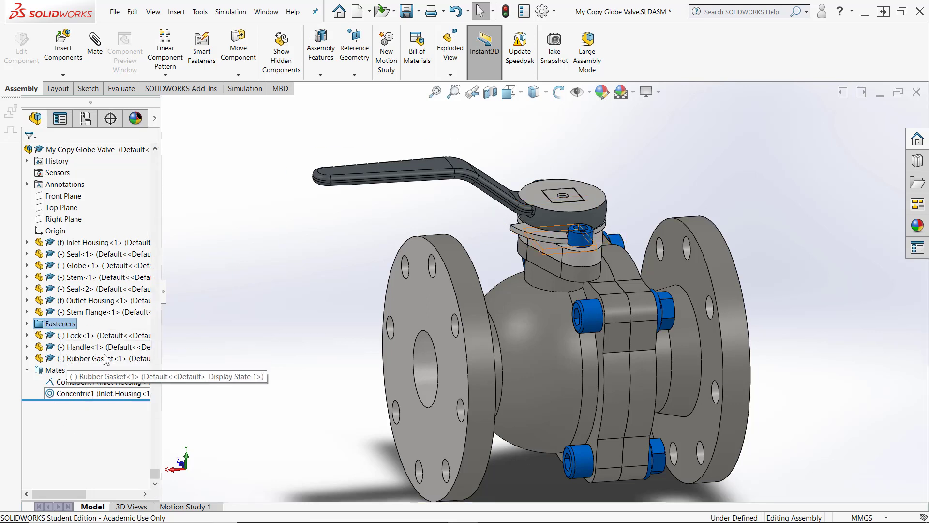
# Fix the Stem Flange component
pyautogui.click(213, 338)
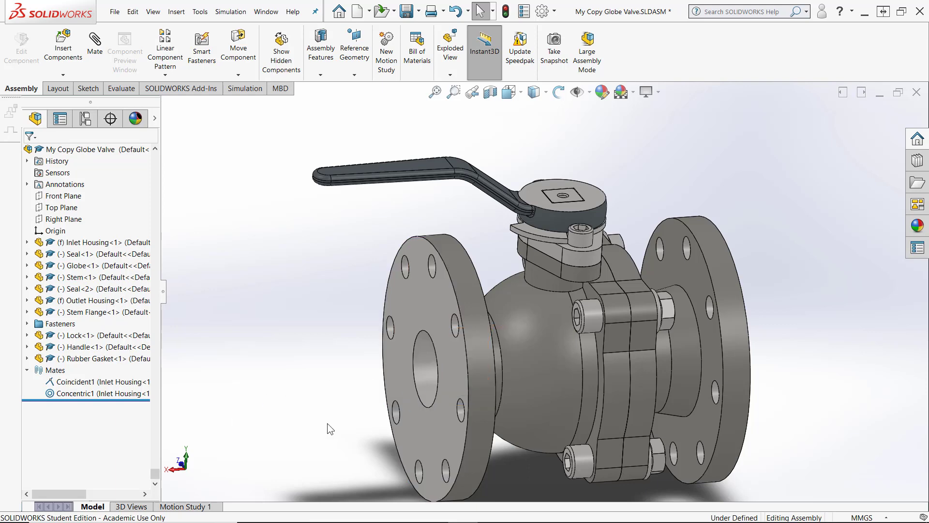
pyautogui.scroll(3, 569, 214)
pyautogui.moveTo(570, 213); pyautogui.dragTo(479, 191, button='middle')
pyautogui.moveTo(395, 231); pyautogui.dragTo(256, 258, button='middle')
pyautogui.scroll(-2, 186, 305)
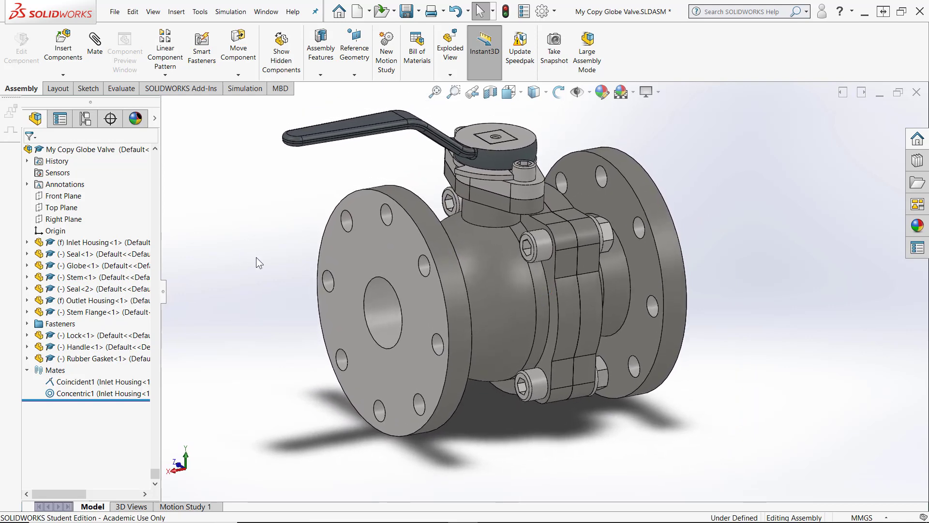
pyautogui.click(503, 191)
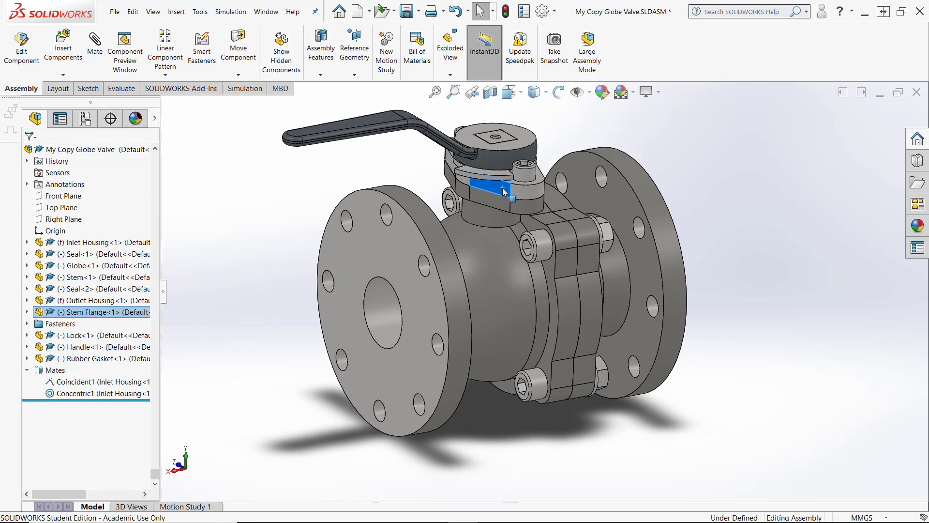
pyautogui.rightClick(503, 191)
pyautogui.click(529, 294)
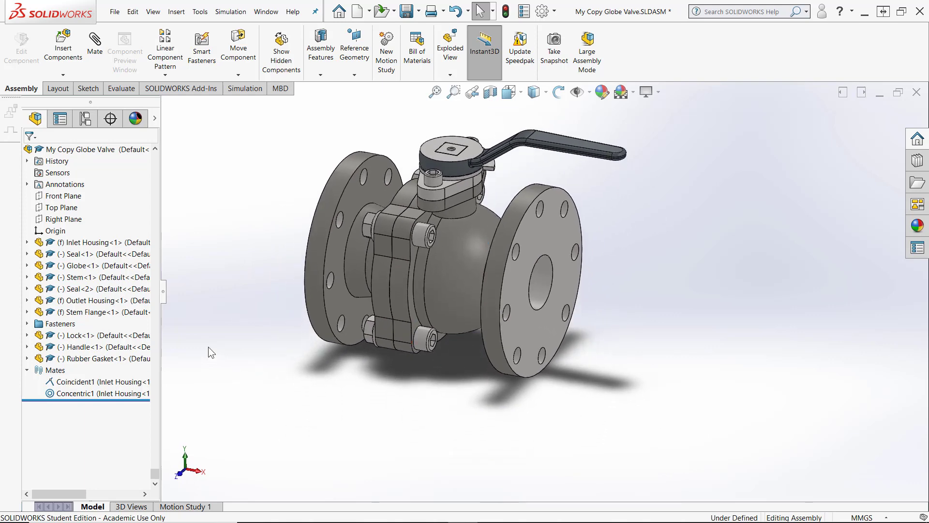
# Hide the Inlet Housing and open the display pane beside the design tree
pyautogui.rightClick(87, 242)
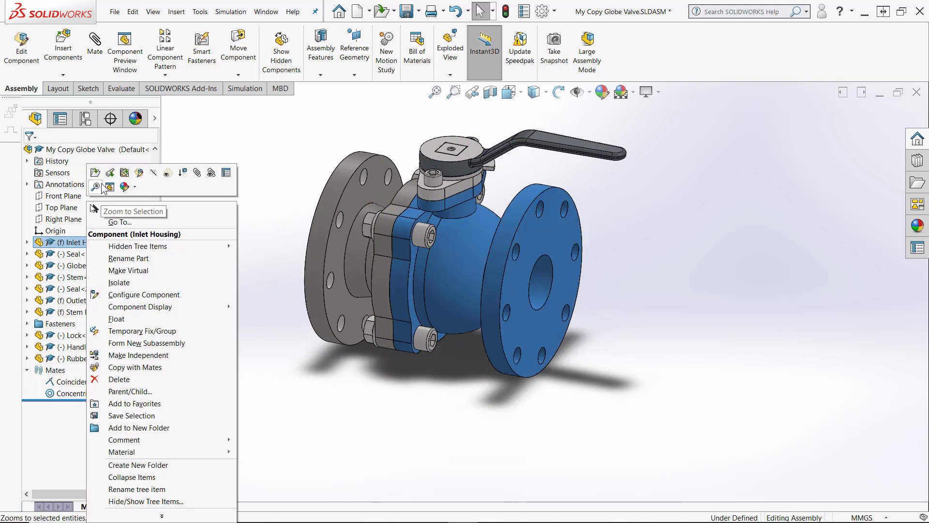
pyautogui.click(153, 173)
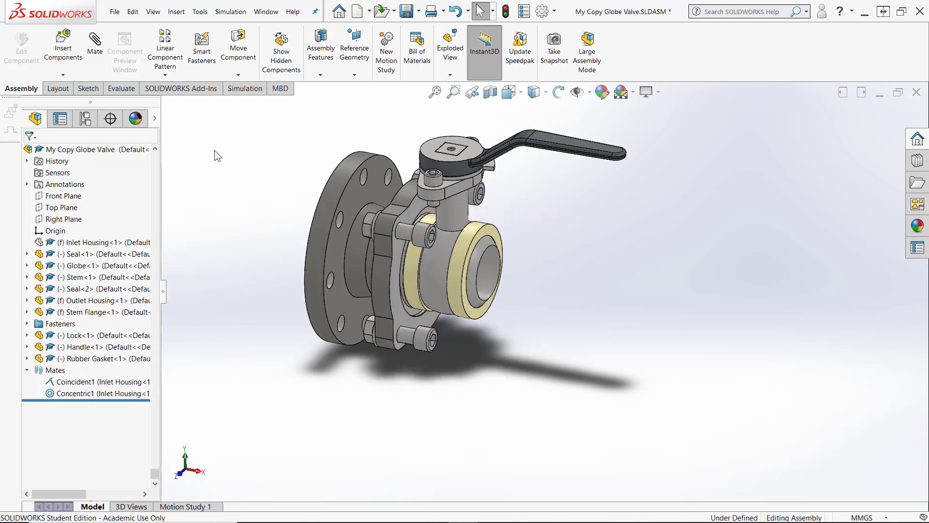
pyautogui.click(155, 118)
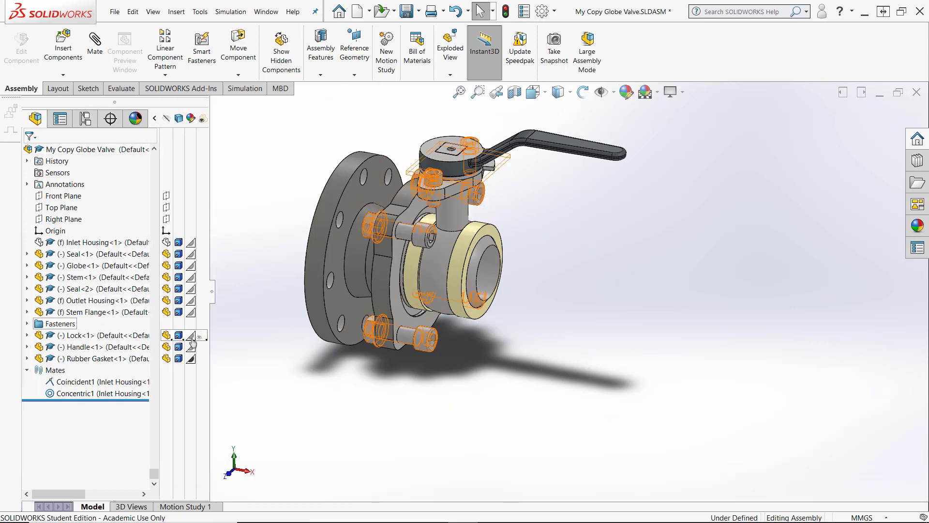
pyautogui.click(166, 242)
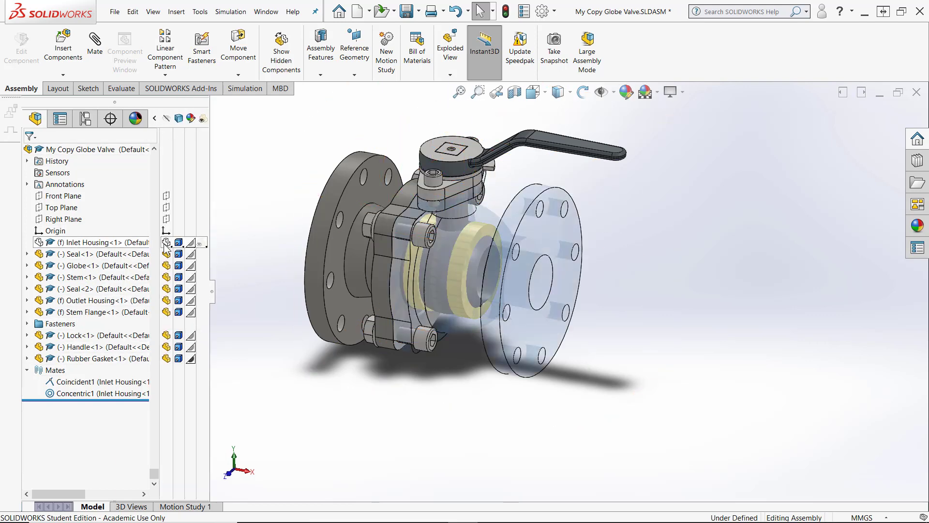
pyautogui.click(166, 242)
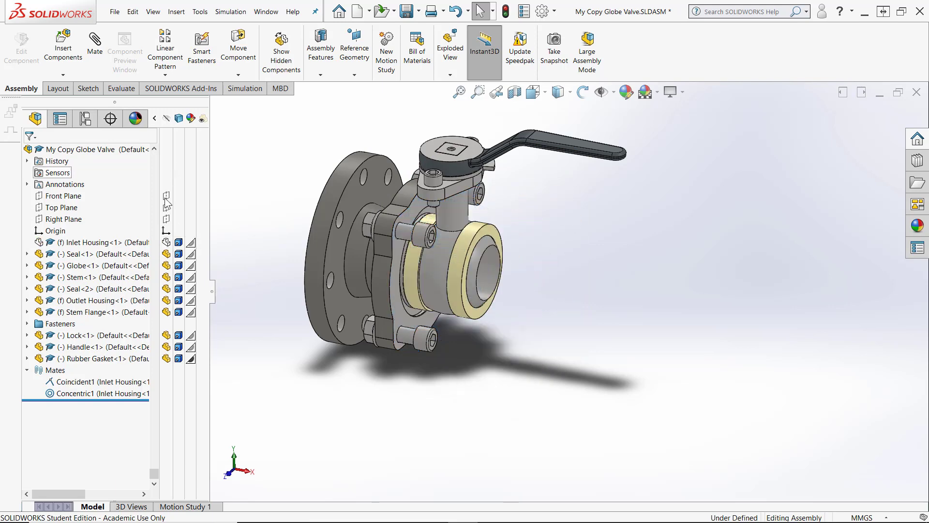
pyautogui.click(290, 422)
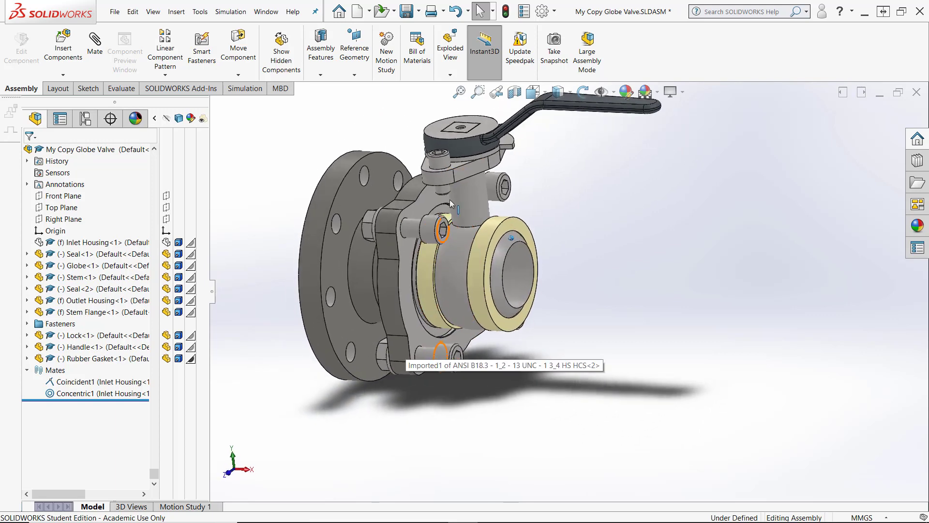
# Pull the stem, lock and handle up and away from the valve body to separate them
pyautogui.scroll(-5, 471, 175)
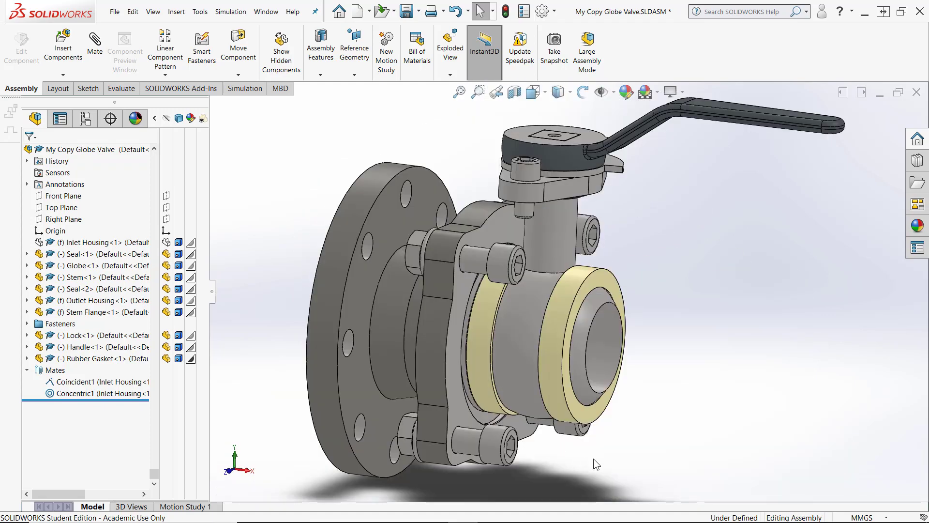
pyautogui.scroll(-5, 573, 184)
pyautogui.moveTo(573, 184); pyautogui.dragTo(782, 129)
pyautogui.moveTo(782, 129); pyautogui.dragTo(622, 191, button='middle')
pyautogui.scroll(-4, 582, 199)
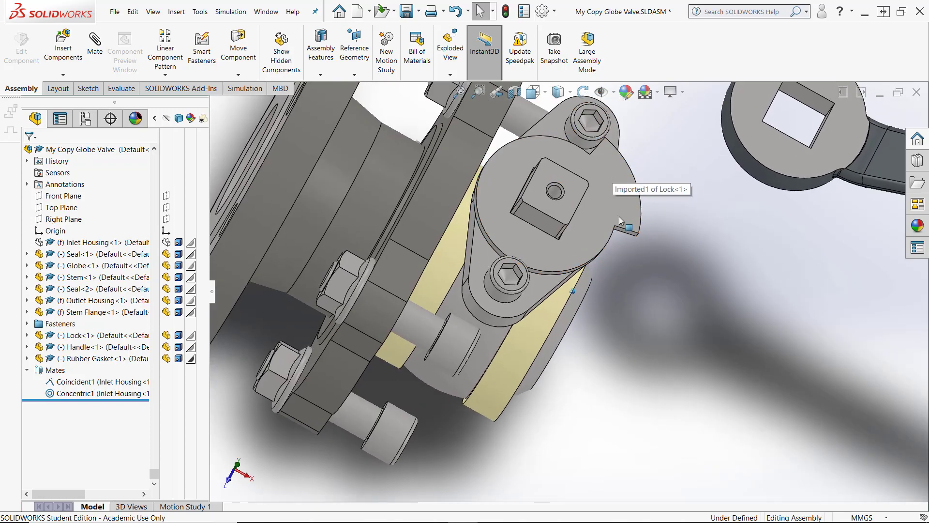
pyautogui.scroll(4, 619, 216)
pyautogui.moveTo(615, 237); pyautogui.dragTo(572, 218, button='middle')
pyautogui.moveTo(572, 218); pyautogui.dragTo(847, 239)
pyautogui.moveTo(516, 279); pyautogui.dragTo(678, 311)
pyautogui.moveTo(678, 310); pyautogui.dragTo(547, 206, button='middle')
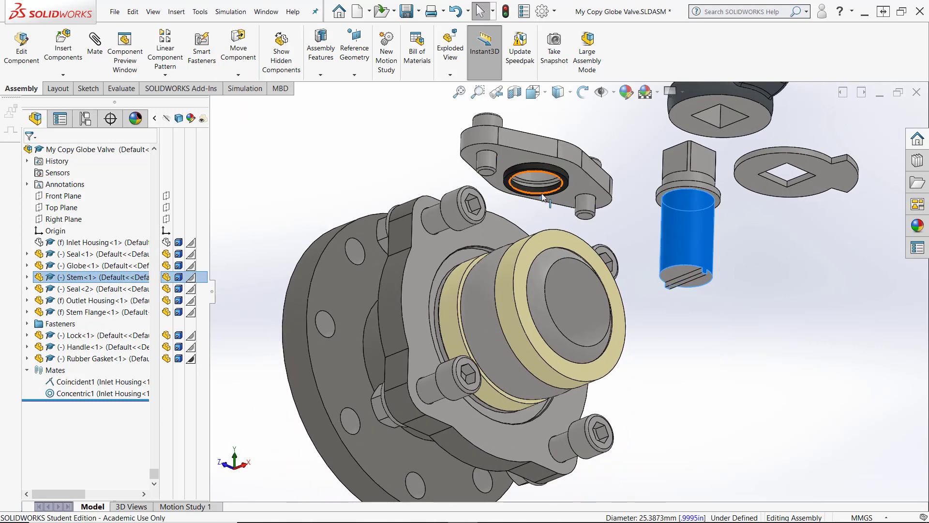
# Pull the outer seal out of the valve body, away from the globe
pyautogui.moveTo(545, 196)
pyautogui.mouseDown()
pyautogui.moveTo(535, 215)
pyautogui.moveTo(530, 207)
pyautogui.mouseUp()
pyautogui.click(289, 176)
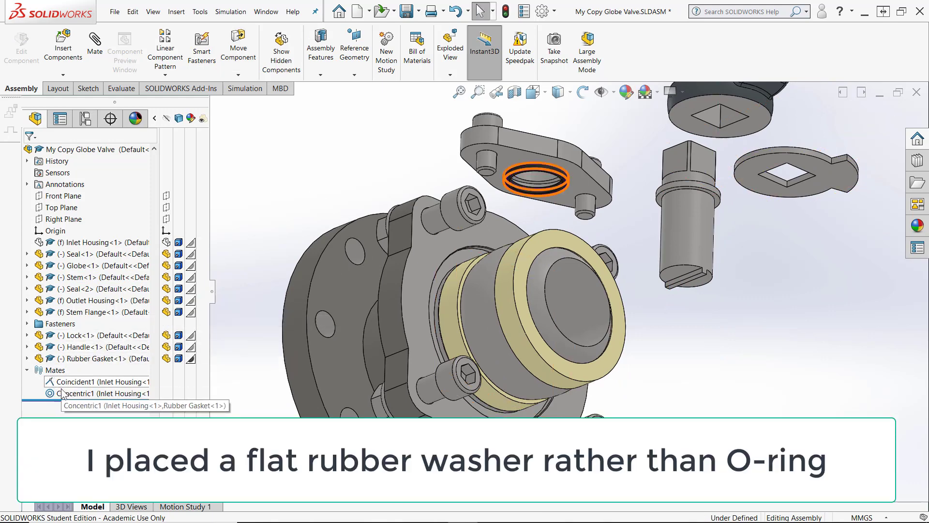
pyautogui.moveTo(303, 155)
pyautogui.mouseDown(button='middle')
pyautogui.moveTo(315, 135)
pyautogui.moveTo(321, 159)
pyautogui.mouseUp(button='middle')
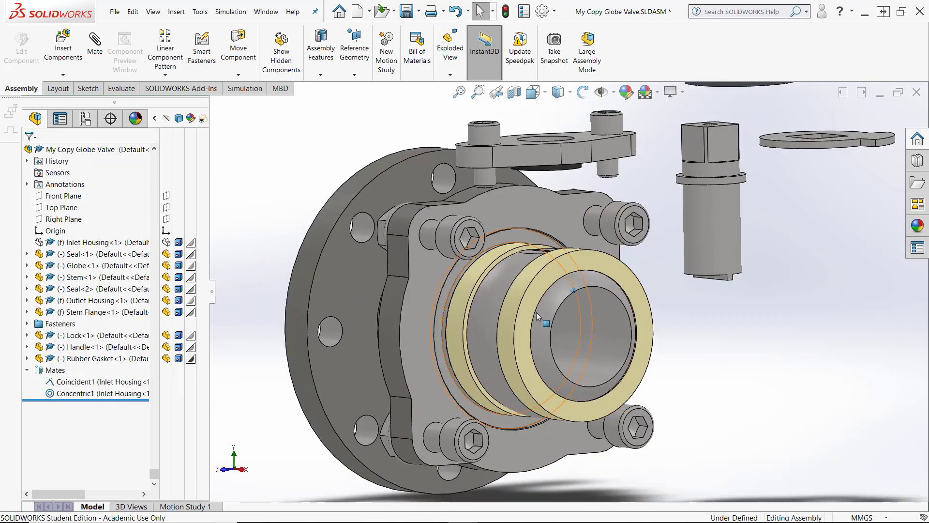
pyautogui.moveTo(522, 300); pyautogui.dragTo(715, 355)
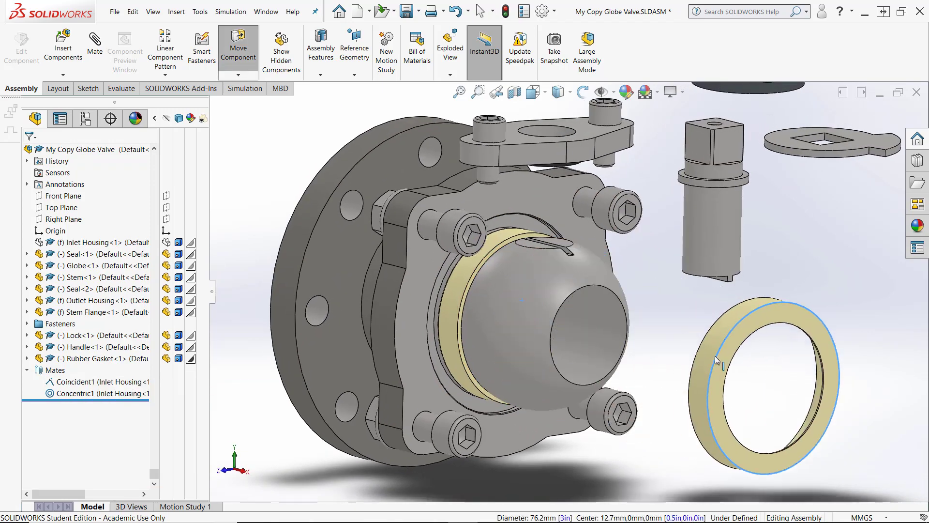
# Pull the globe and the inner seal partly out of the valve body
pyautogui.moveTo(537, 330); pyautogui.dragTo(519, 303, button='middle')
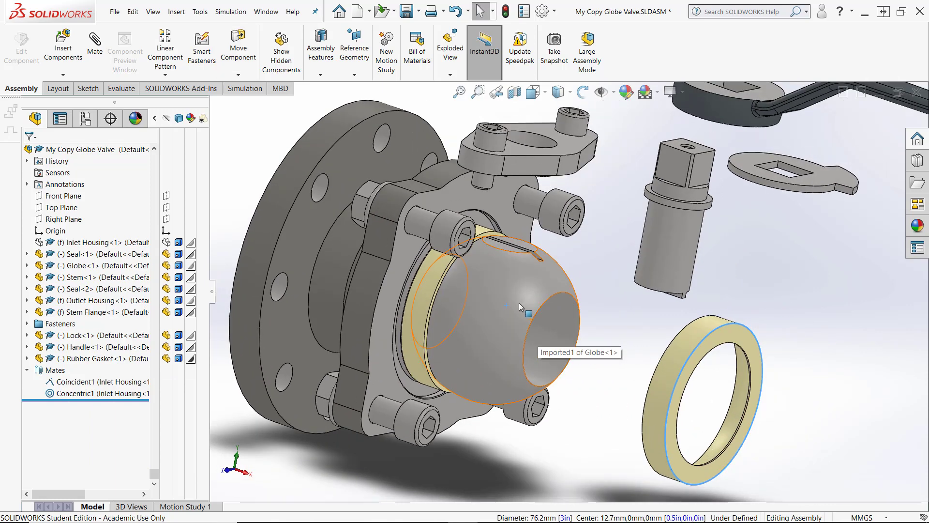
pyautogui.moveTo(519, 303); pyautogui.dragTo(592, 387)
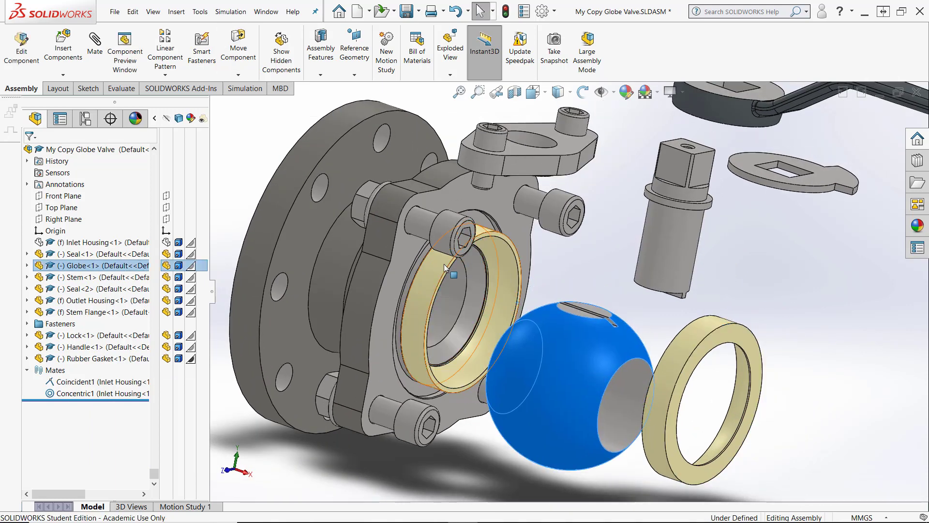
pyautogui.moveTo(434, 272); pyautogui.dragTo(463, 299)
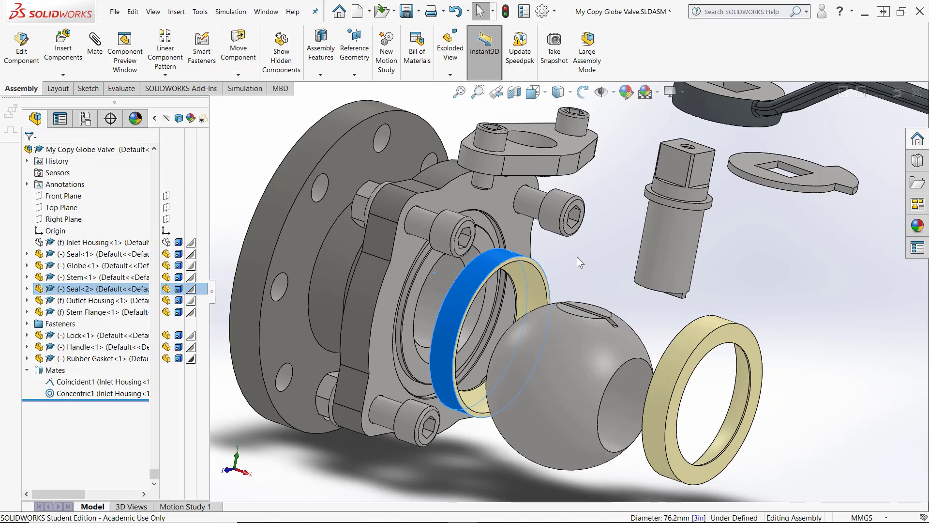
# Move the outer seal farther away from the globe
pyautogui.click(577, 256)
pyautogui.moveTo(577, 256); pyautogui.dragTo(577, 256, button='middle')
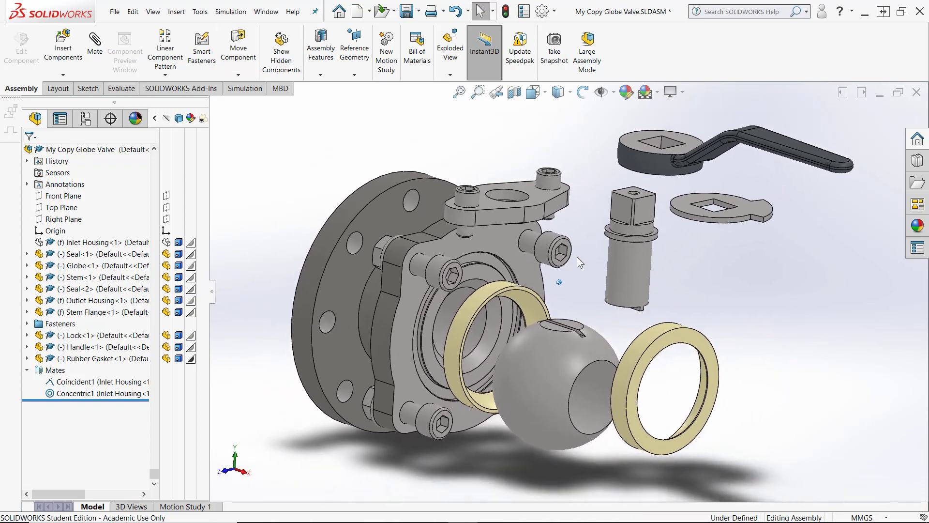
pyautogui.moveTo(639, 325); pyautogui.dragTo(768, 347)
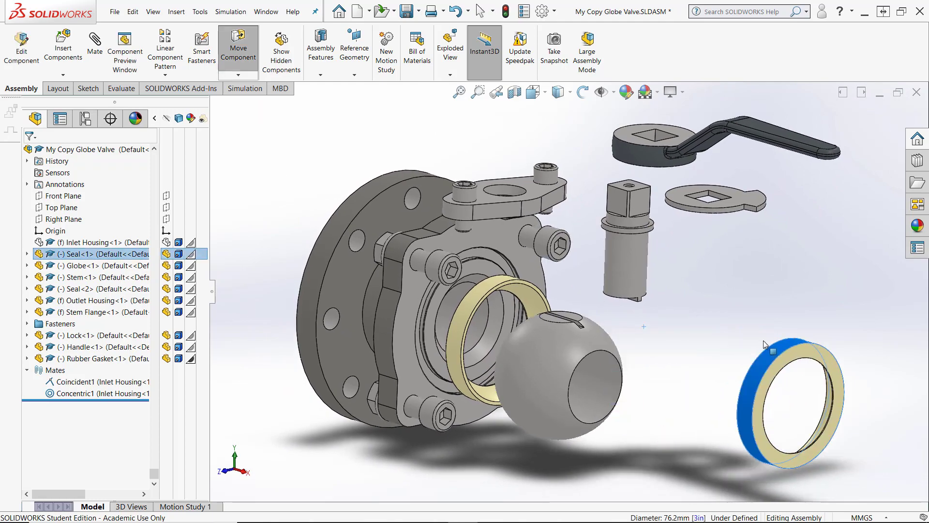
# Open the Mate tool and try selecting the globe's slot face and the stem's lower tab face
pyautogui.click(631, 302)
pyautogui.scroll(-3, 565, 303)
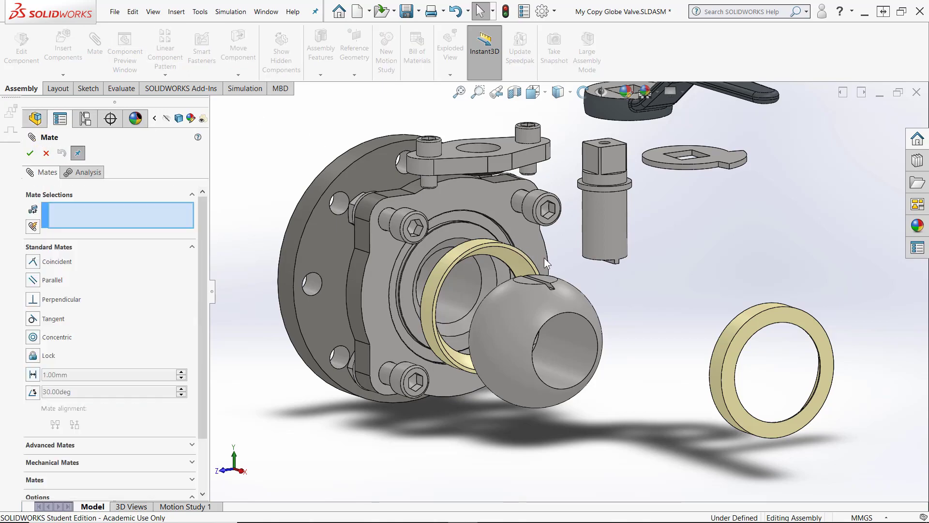
pyautogui.scroll(-5, 544, 258)
pyautogui.click(572, 376)
pyautogui.scroll(6, 605, 309)
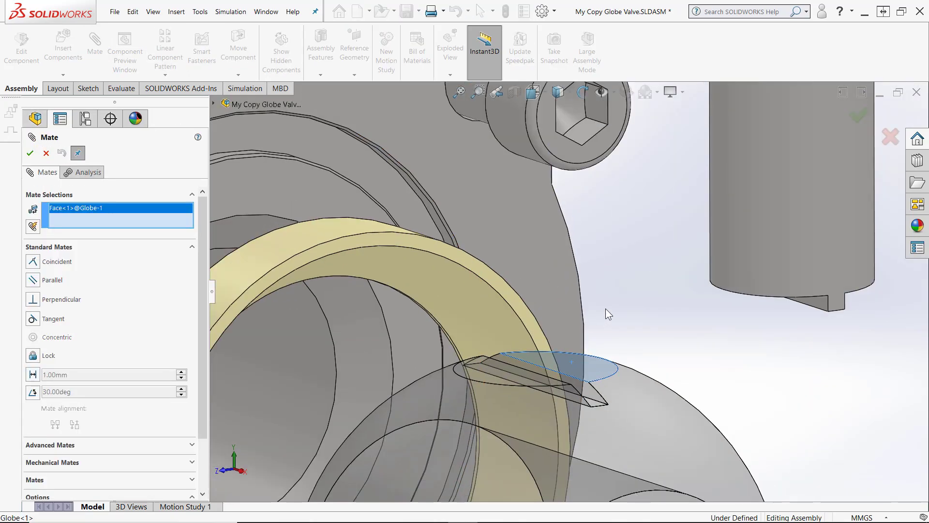
pyautogui.scroll(-3, 661, 299)
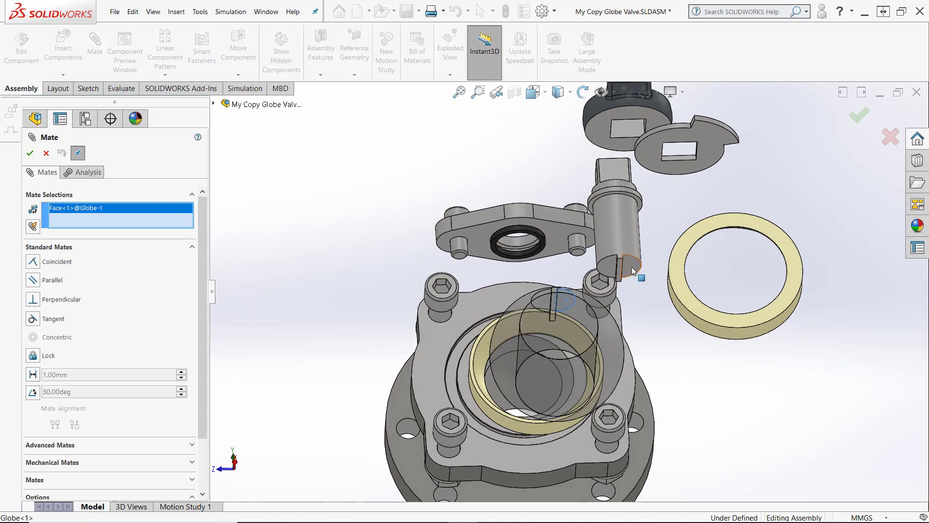
pyautogui.click(632, 270)
pyautogui.moveTo(632, 270); pyautogui.dragTo(692, 310, button='middle')
pyautogui.click(766, 256)
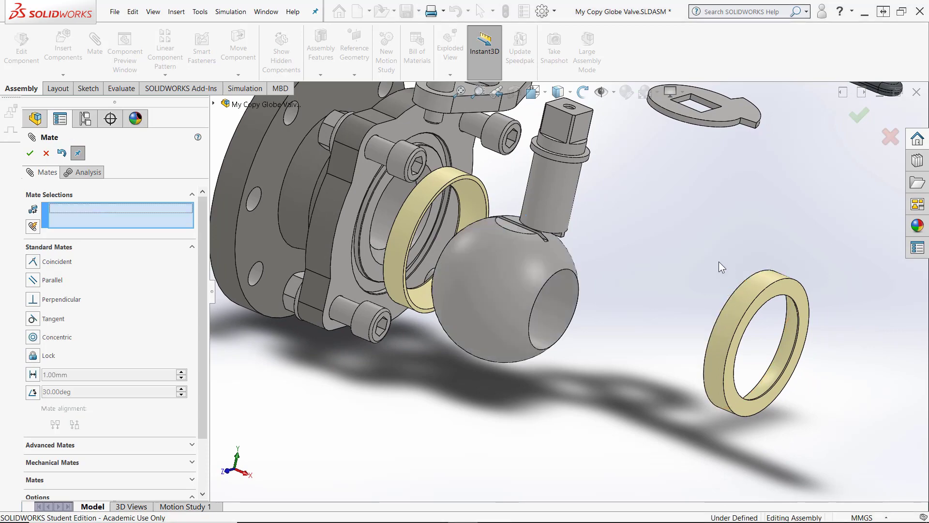
# Mate the Stem's Front plane coincident with the Globe's Front plane using the flyout design tree
pyautogui.moveTo(722, 266); pyautogui.dragTo(472, 258, button='middle')
pyautogui.scroll(-8, 554, 257)
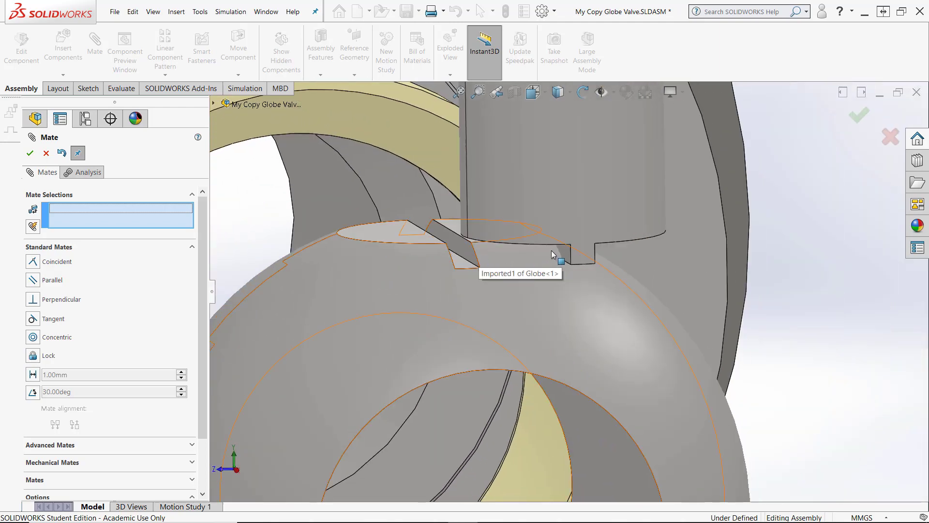
pyautogui.moveTo(564, 259); pyautogui.dragTo(566, 192, button='middle')
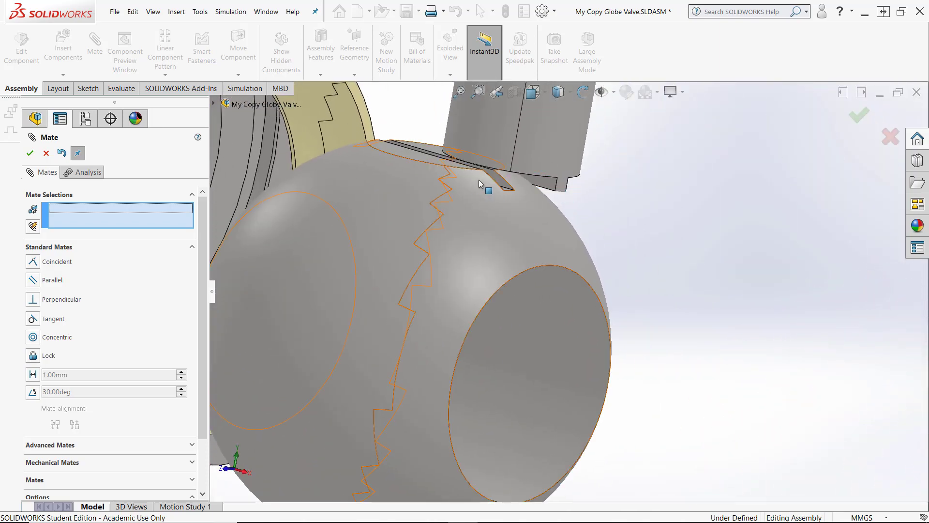
pyautogui.moveTo(489, 182); pyautogui.dragTo(214, 209, button='middle')
pyautogui.press('f')
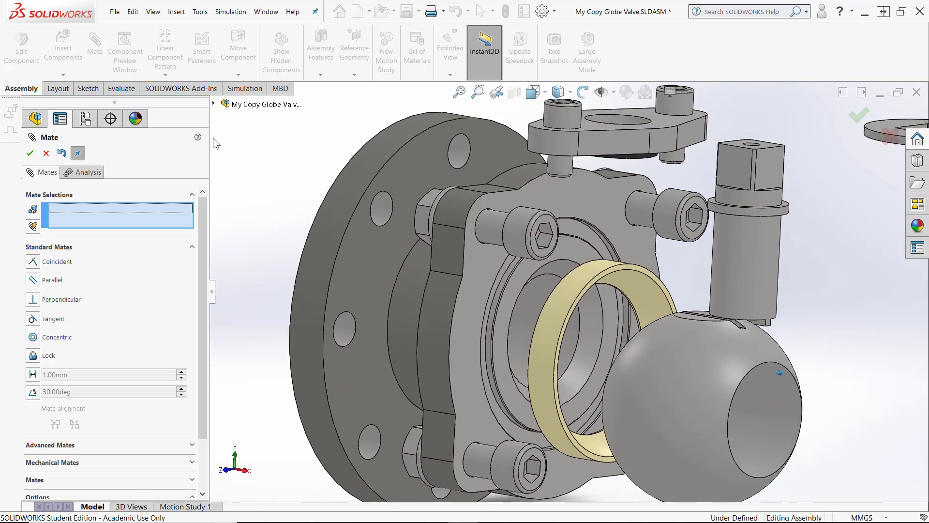
pyautogui.click(213, 103)
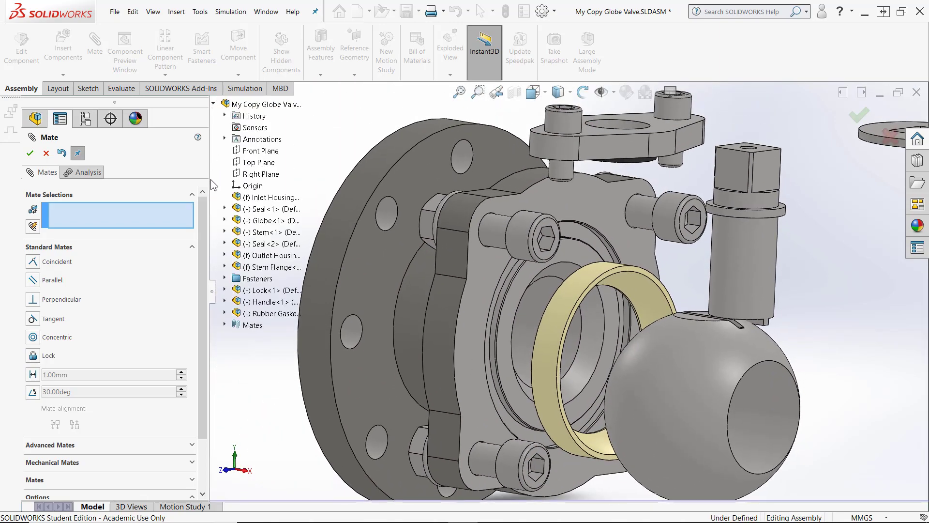
pyautogui.click(212, 232)
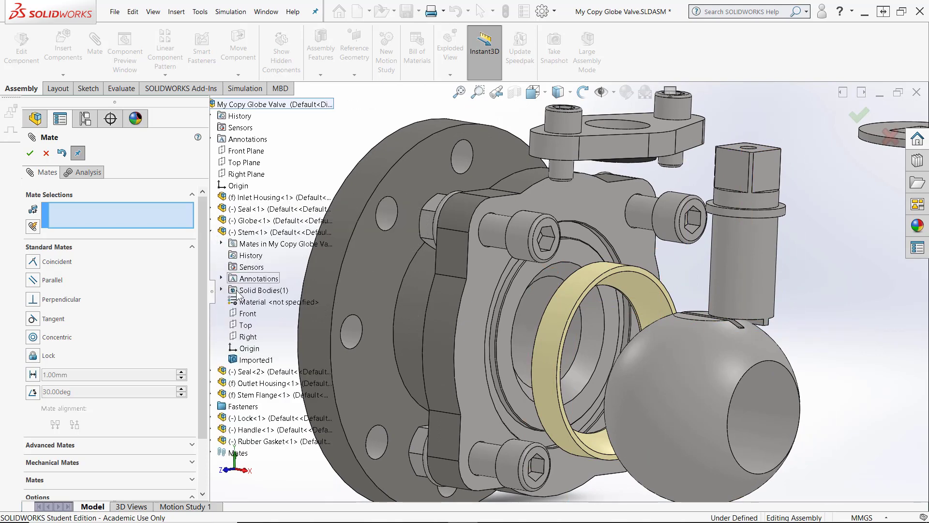
pyautogui.click(248, 314)
pyautogui.moveTo(709, 315); pyautogui.dragTo(658, 285, button='middle')
pyautogui.moveTo(518, 327); pyautogui.dragTo(508, 323, button='middle')
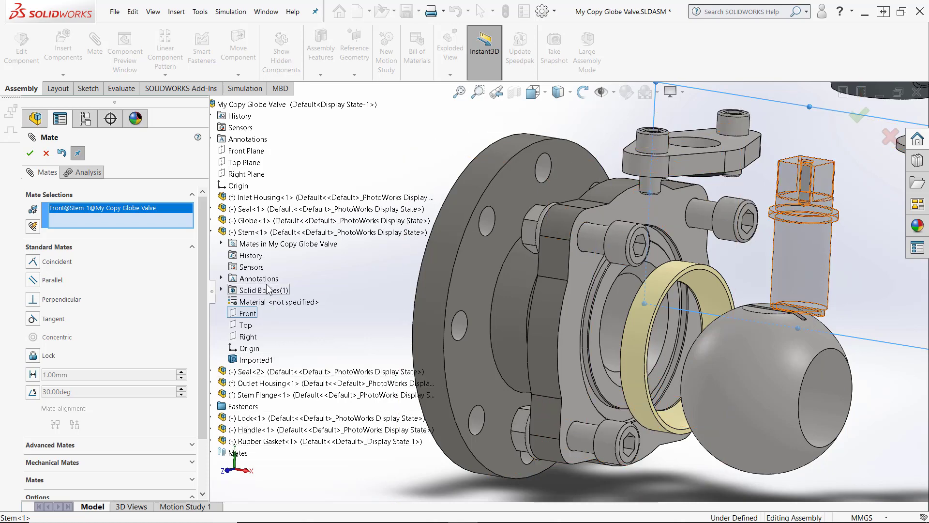
pyautogui.click(211, 221)
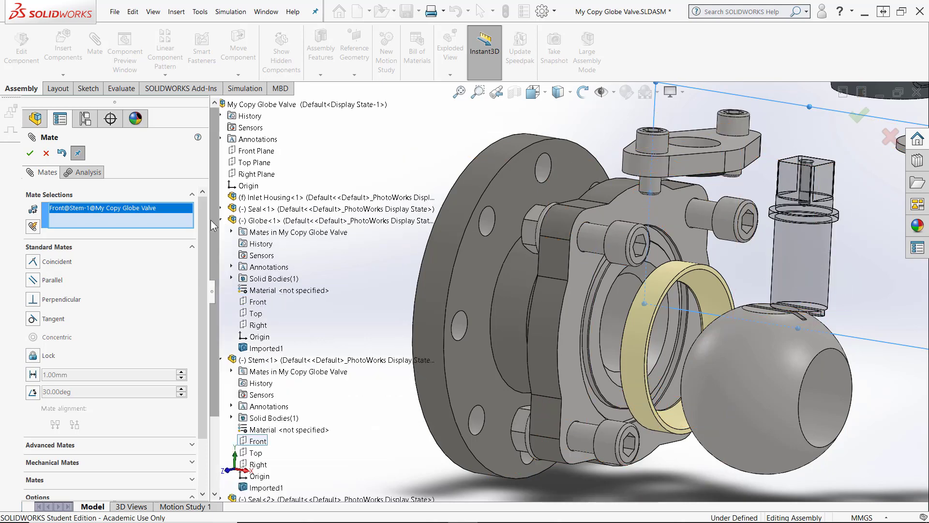
pyautogui.click(257, 305)
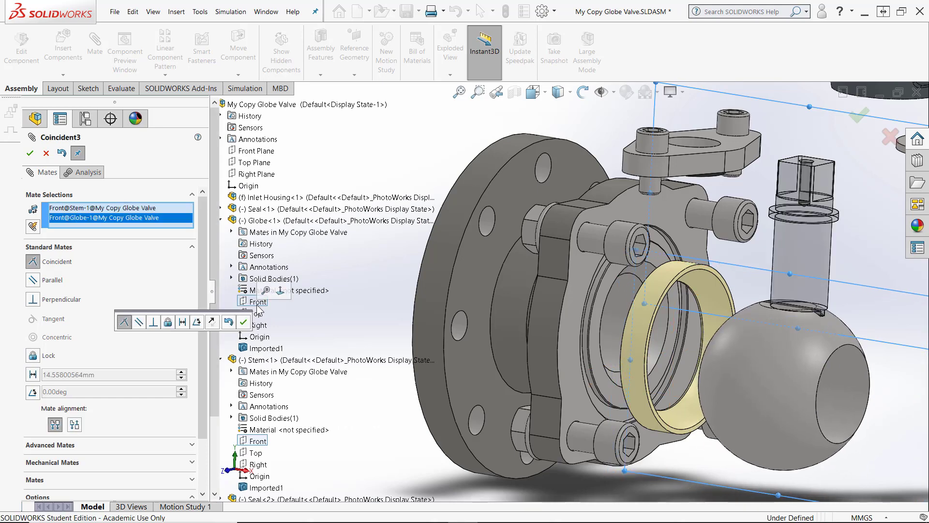
pyautogui.click(243, 322)
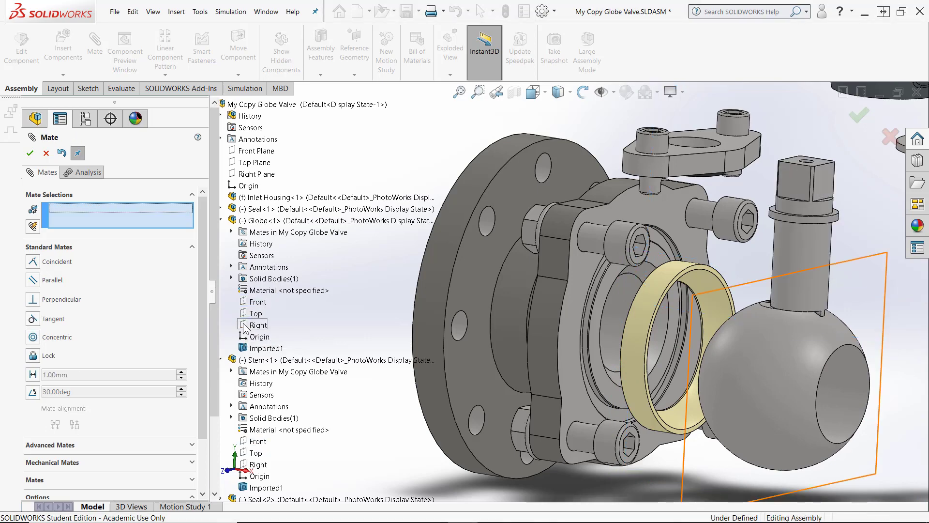
# Mate the Globe's Right plane coincident with the Stem's Right plane and close the Mate tool
pyautogui.click(257, 325)
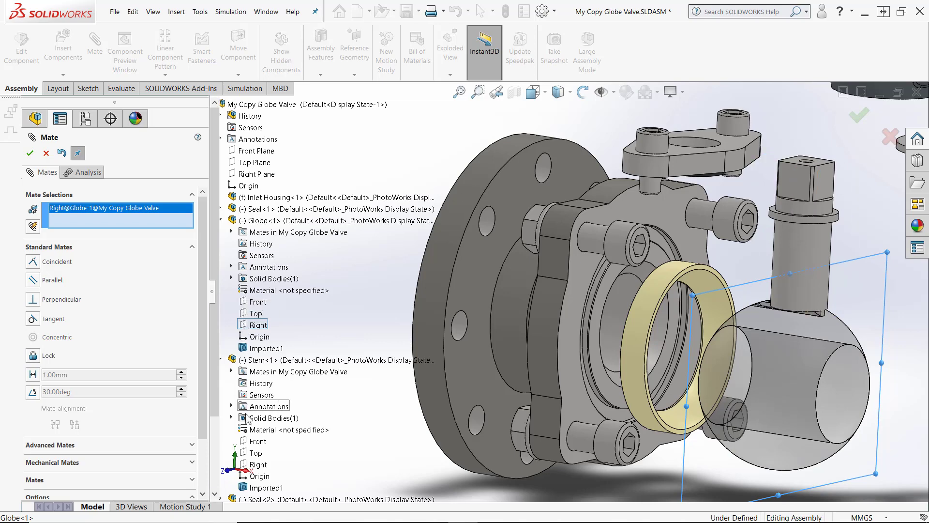
pyautogui.click(257, 465)
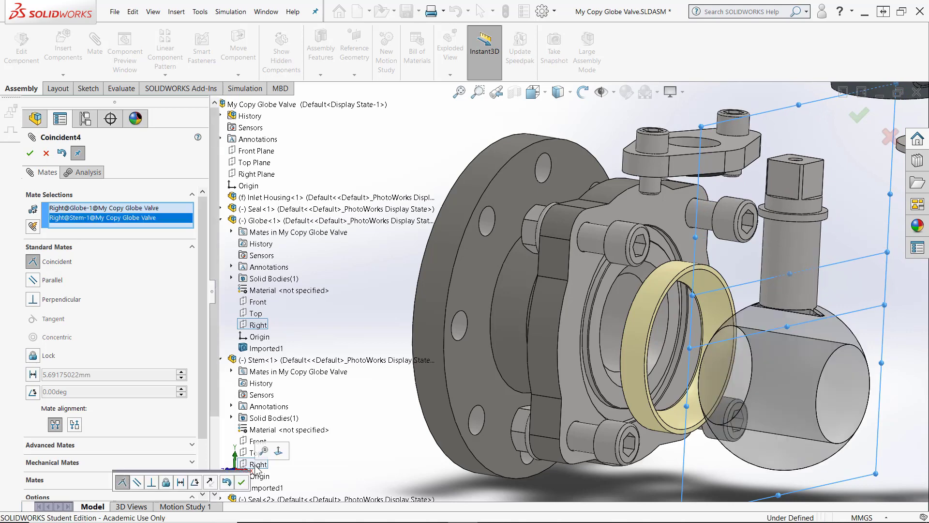
pyautogui.click(29, 154)
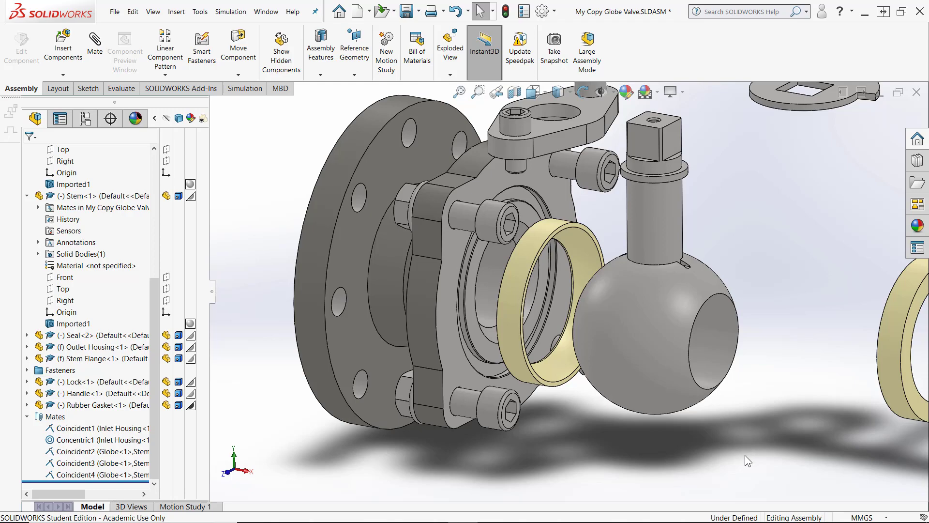
# Switch to the Right view and zoom in to inspect how the stem's tab sits in the globe's slot
pyautogui.press('space')
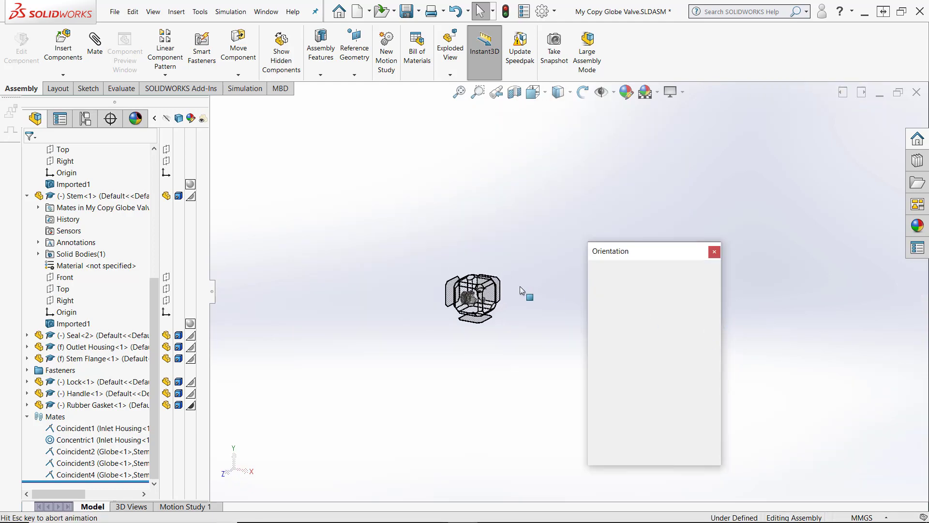
pyautogui.click(507, 361)
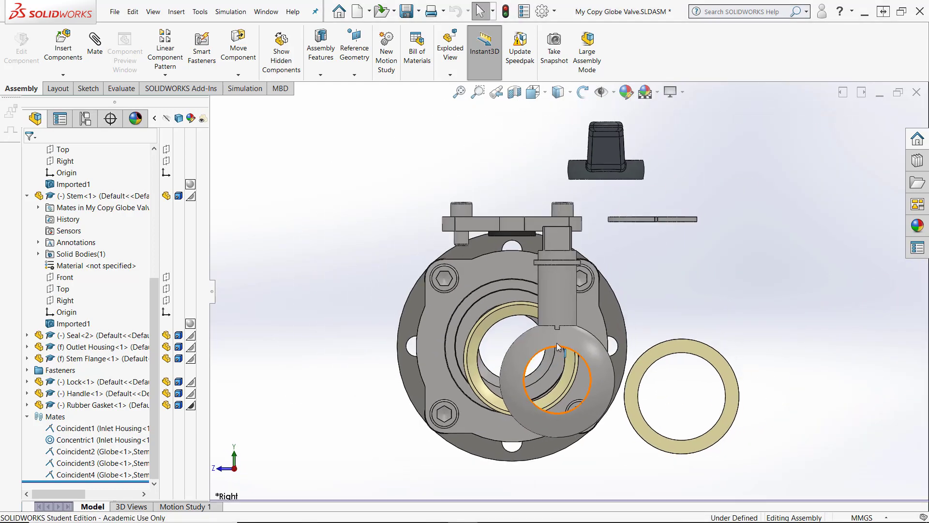
pyautogui.scroll(-5, 596, 252)
pyautogui.scroll(4, 558, 277)
pyautogui.scroll(-6, 582, 237)
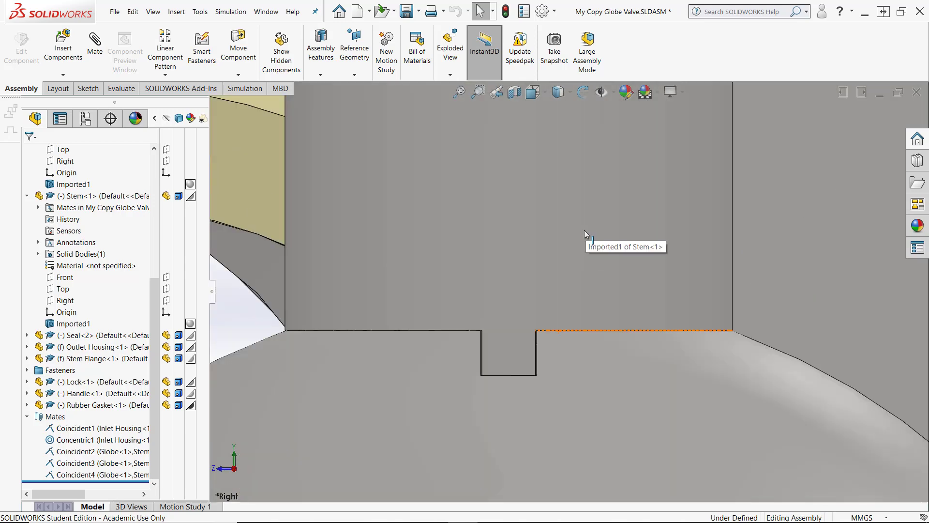
pyautogui.scroll(-6, 500, 377)
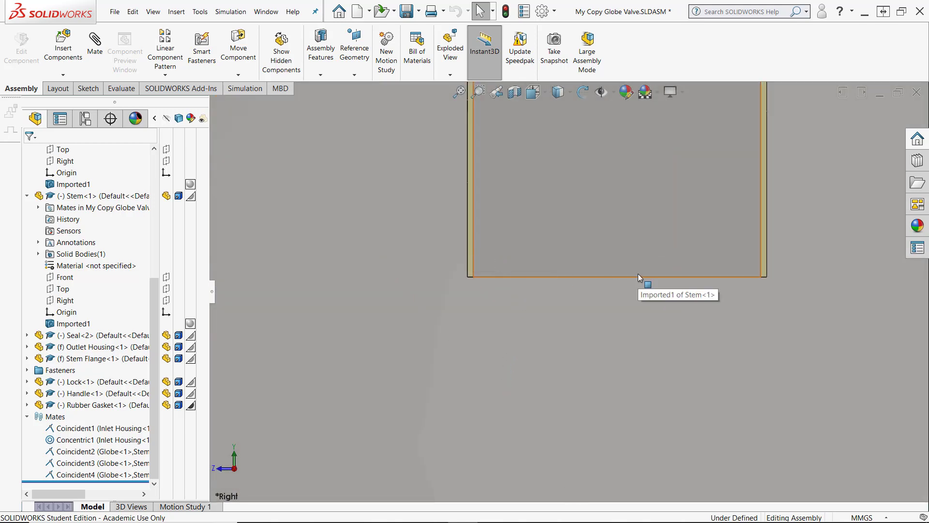
pyautogui.scroll(5, 638, 273)
pyautogui.scroll(-2, 625, 263)
pyautogui.scroll(-3, 564, 247)
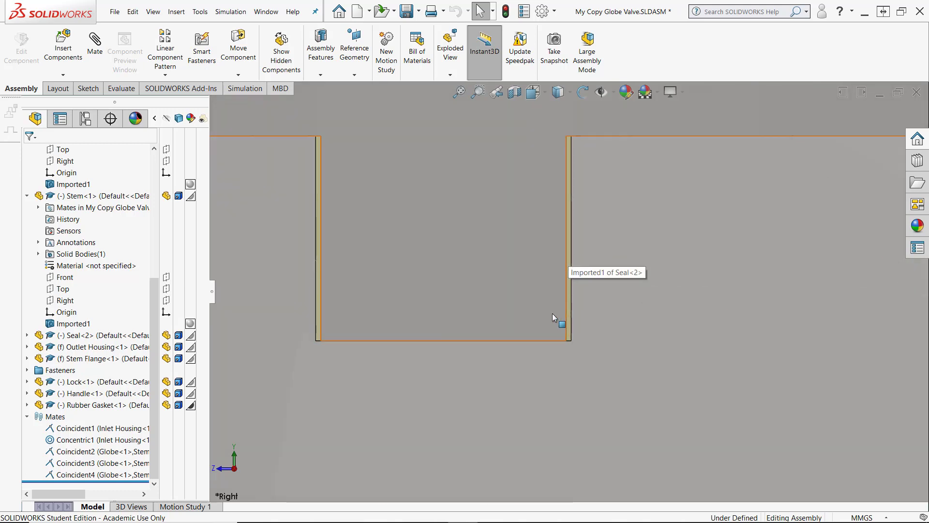
# Zoom and rotate around the assembly to inspect the positions of the globe, stem and housing
pyautogui.scroll(2, 552, 312)
pyautogui.scroll(-4, 517, 332)
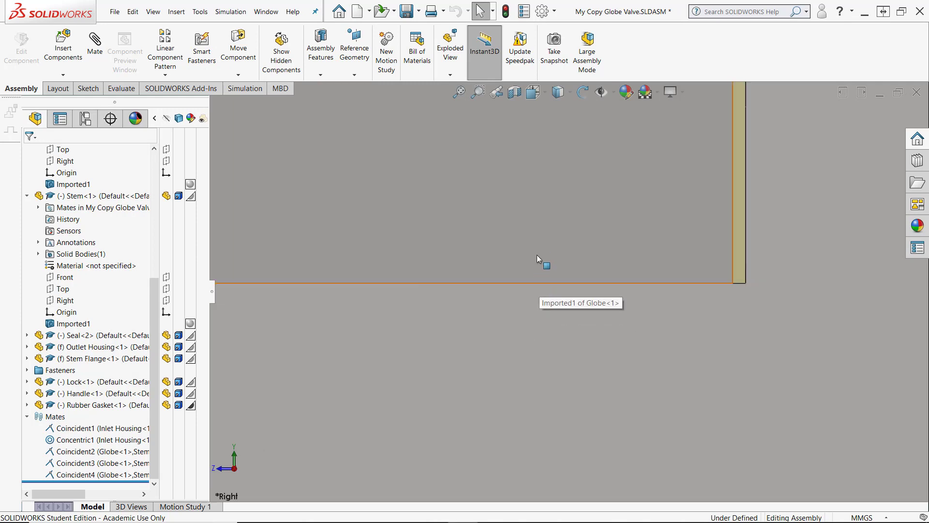
pyautogui.scroll(2, 600, 335)
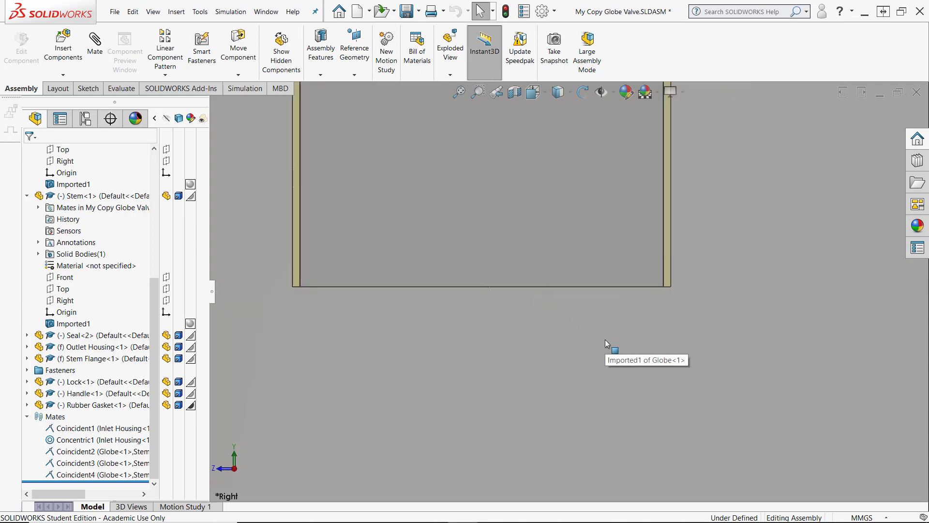
pyautogui.scroll(6, 605, 339)
pyautogui.scroll(-5, 586, 218)
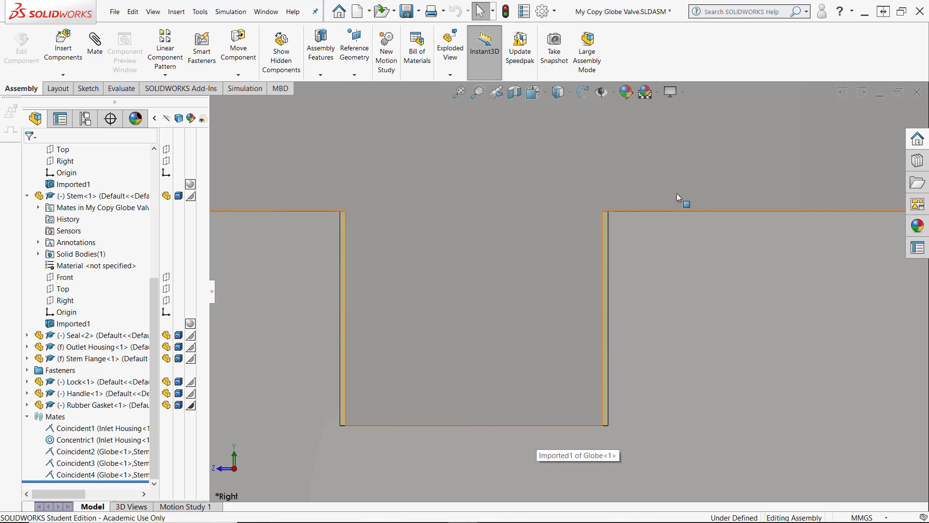
pyautogui.scroll(8, 589, 239)
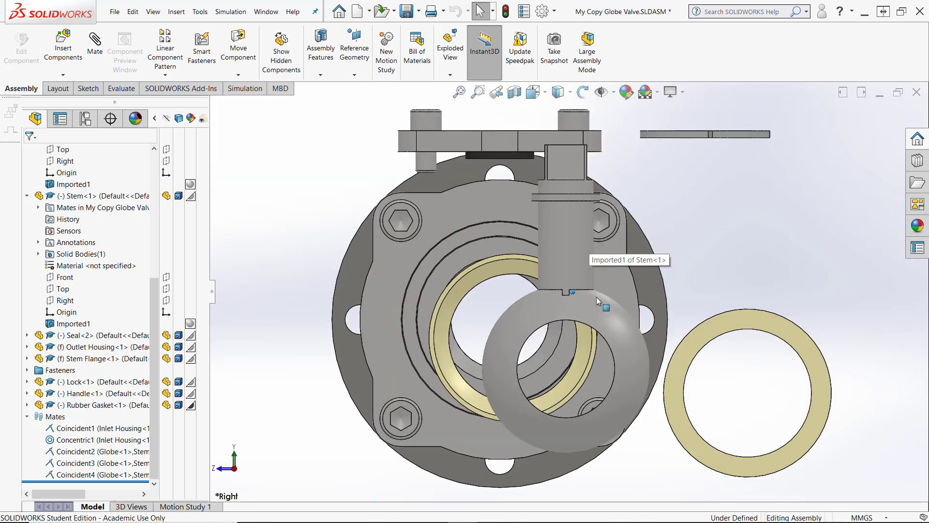
pyautogui.moveTo(596, 297); pyautogui.dragTo(383, 348, button='middle')
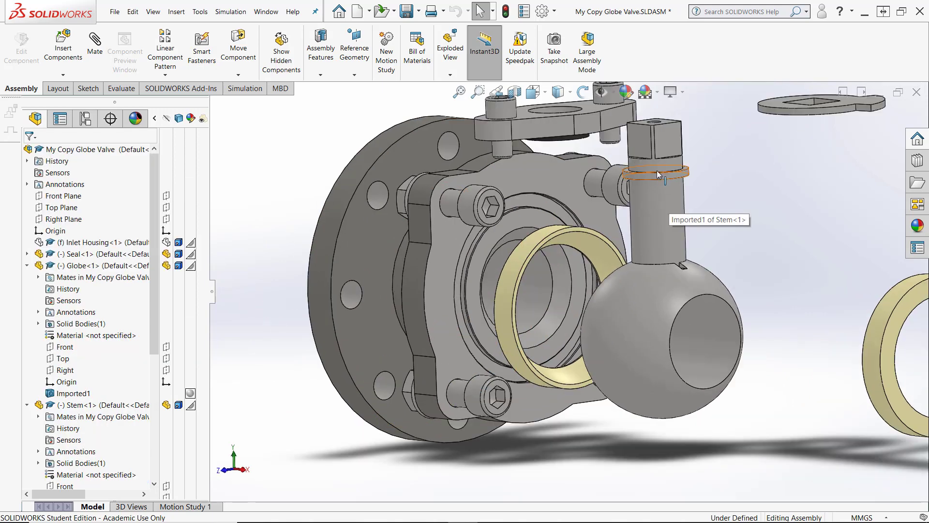
pyautogui.moveTo(655, 170); pyautogui.dragTo(563, 120, button='middle')
pyautogui.scroll(8, 495, 163)
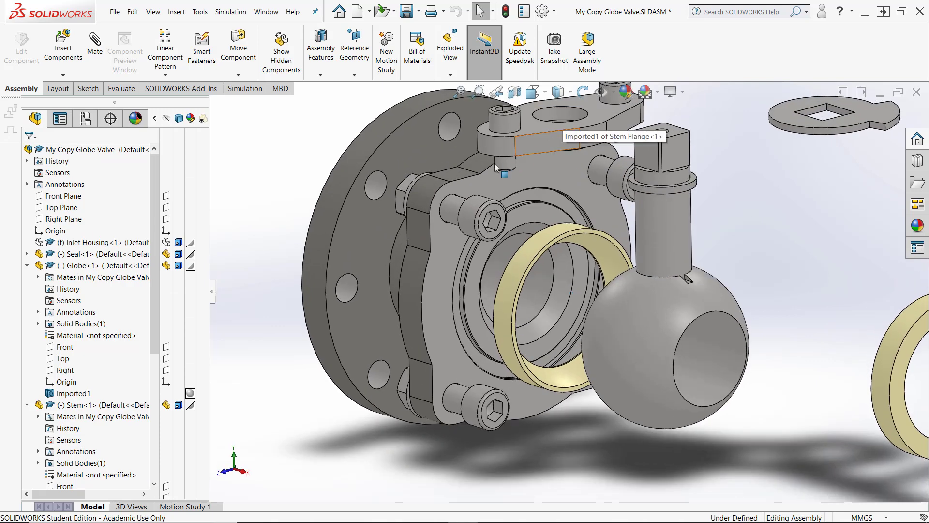
pyautogui.scroll(-6, 553, 256)
pyautogui.scroll(5, 552, 257)
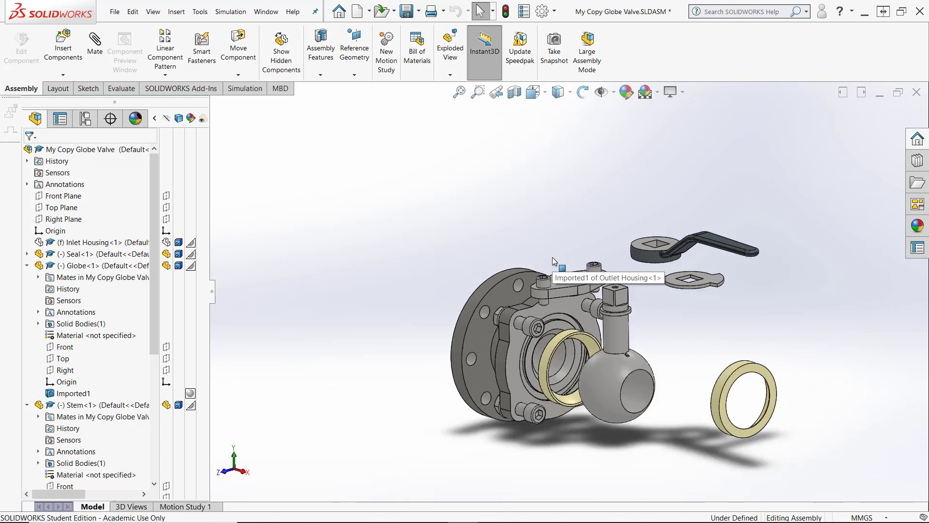
pyautogui.scroll(-7, 564, 365)
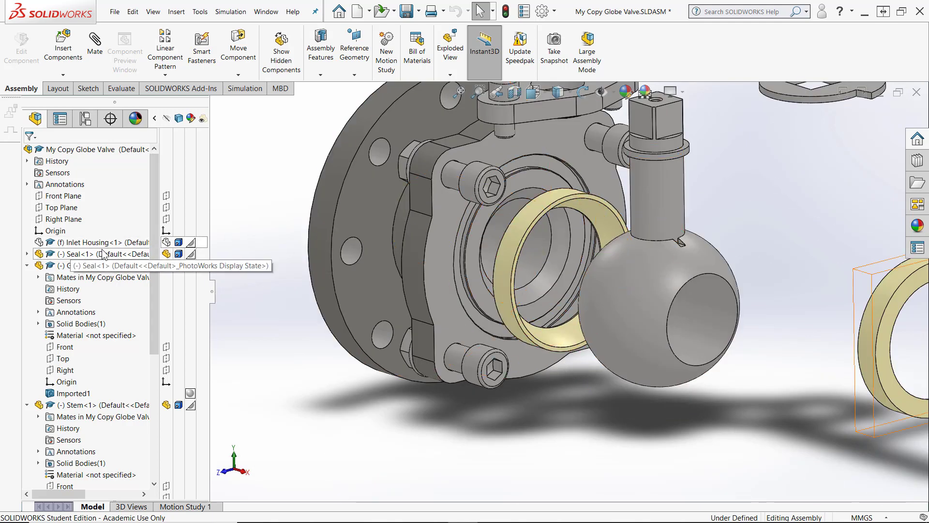
pyautogui.click(164, 244)
pyautogui.scroll(5, 249, 316)
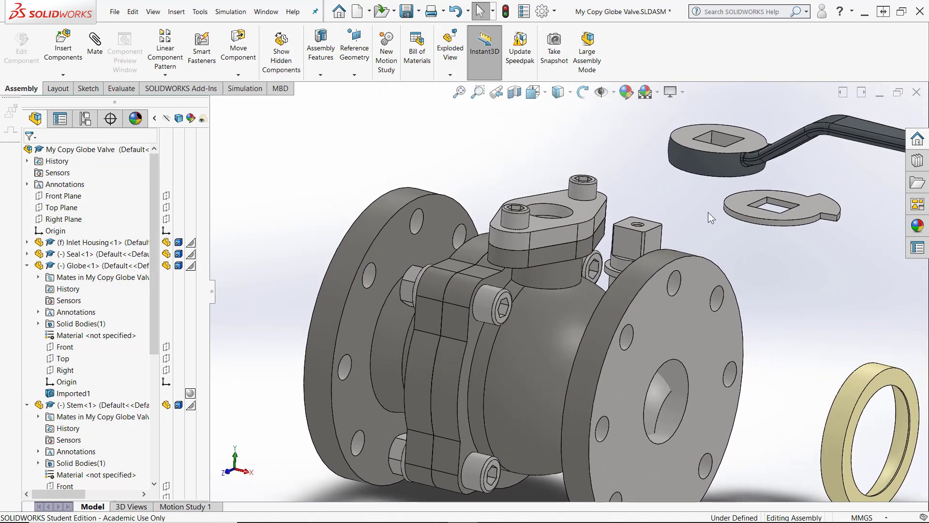
# Mate the stem's cylindrical face concentric with the inlet housing's stem bore and close the Mate tool
pyautogui.click(94, 48)
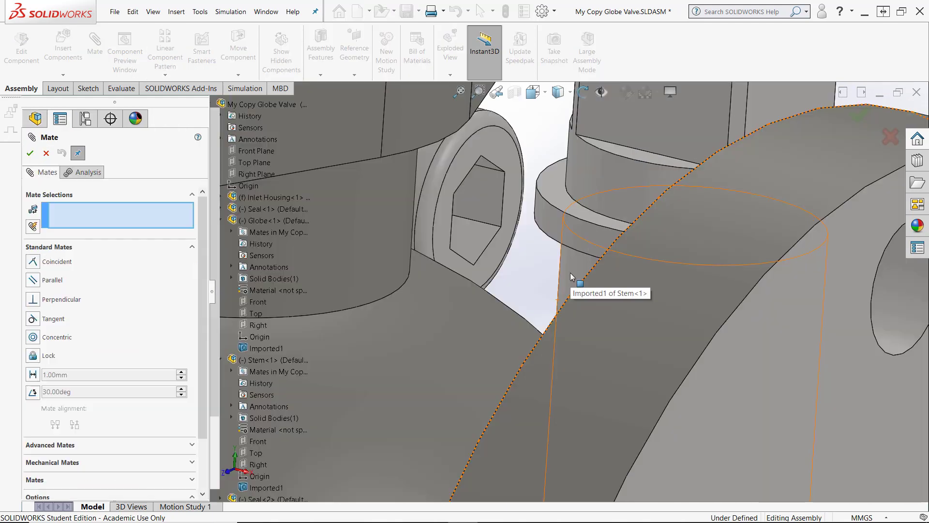
pyautogui.click(572, 277)
pyautogui.scroll(5, 569, 274)
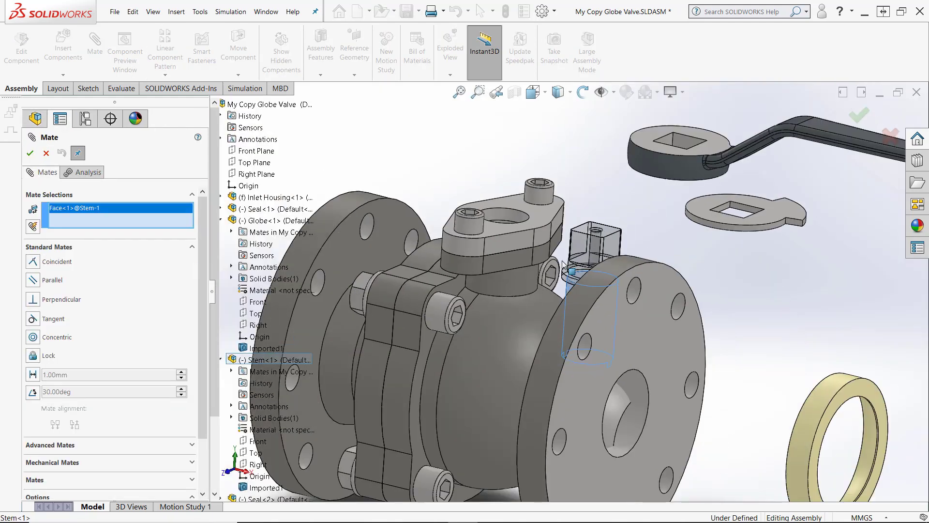
pyautogui.scroll(-4, 528, 203)
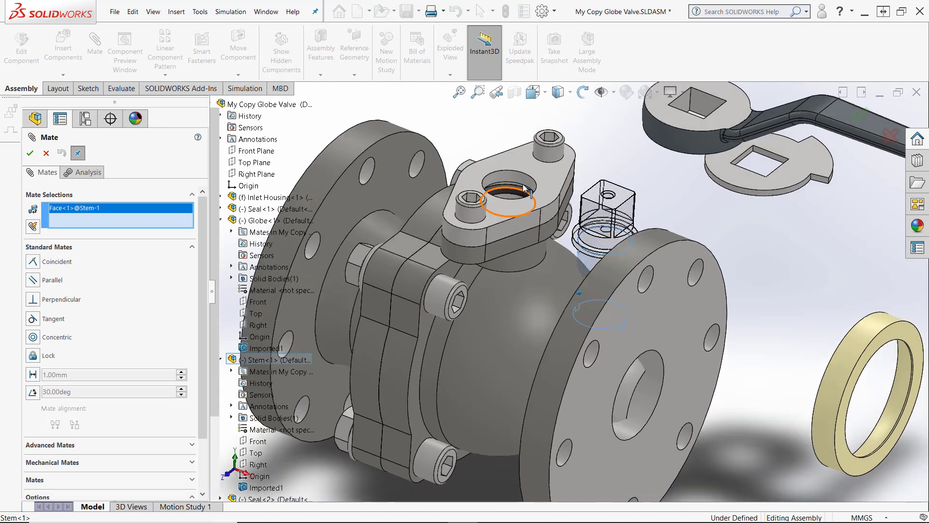
pyautogui.moveTo(524, 173); pyautogui.dragTo(529, 167, button='middle')
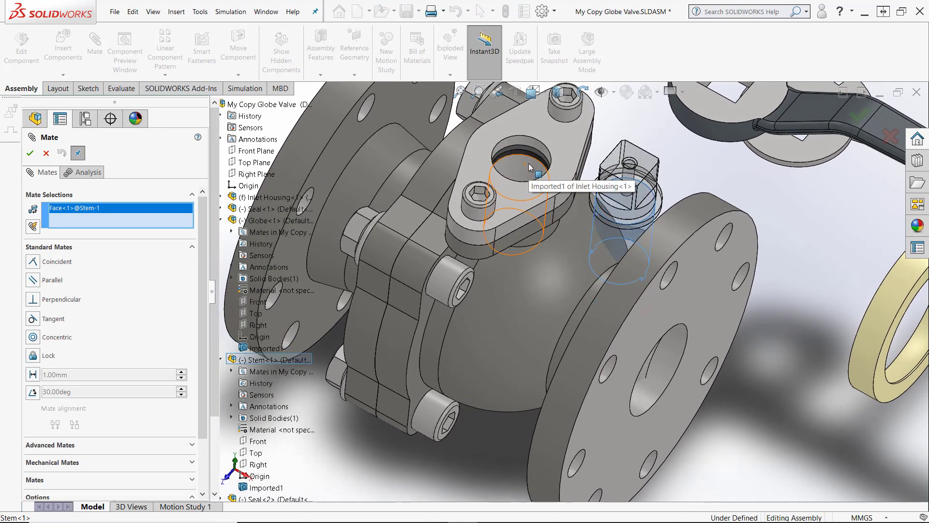
pyautogui.click(520, 176)
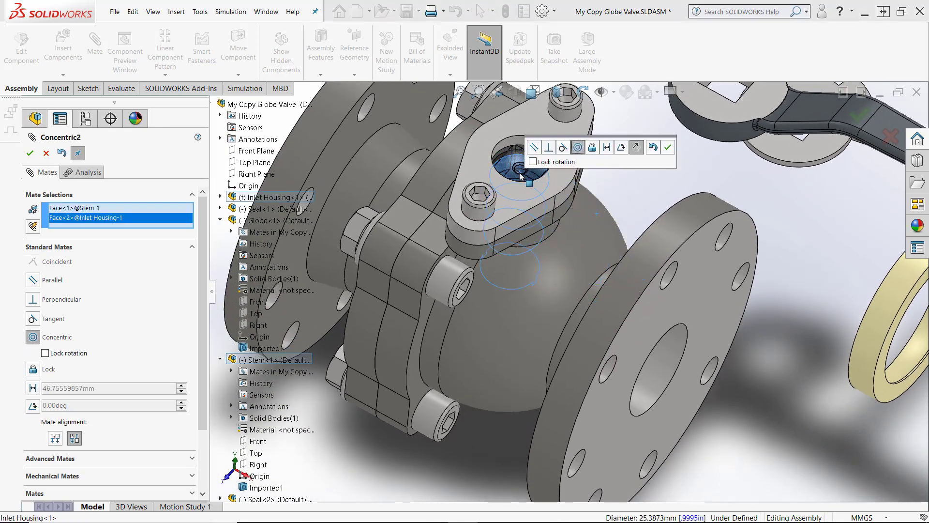
pyautogui.scroll(8, 516, 181)
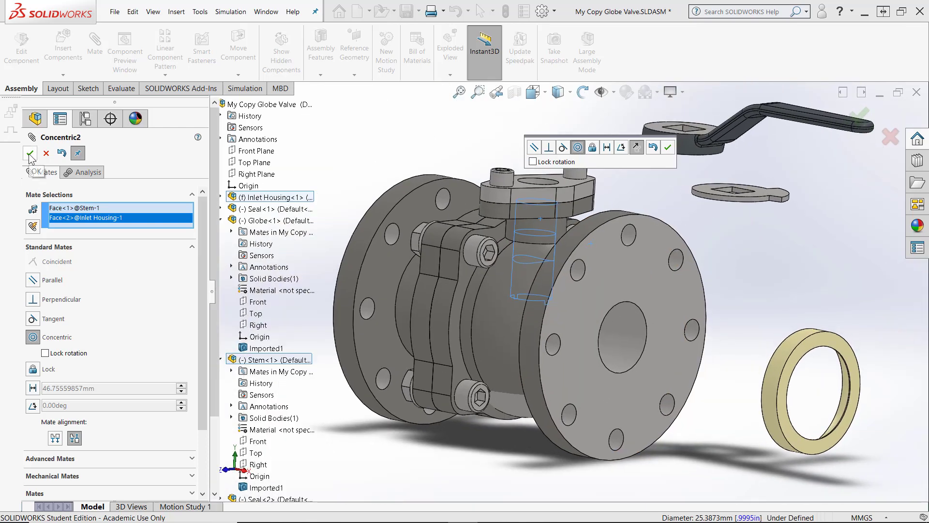
pyautogui.click(30, 153)
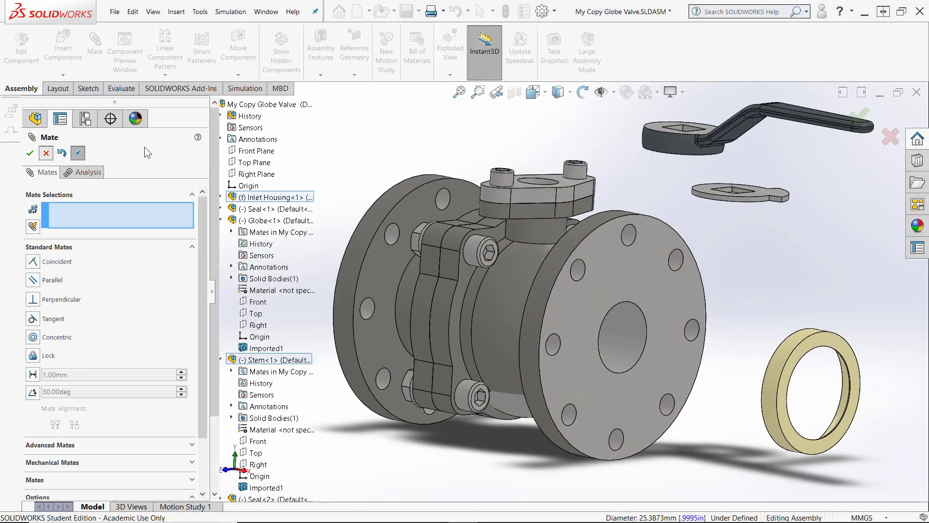
pyautogui.moveTo(397, 155); pyautogui.dragTo(570, 302, button='middle')
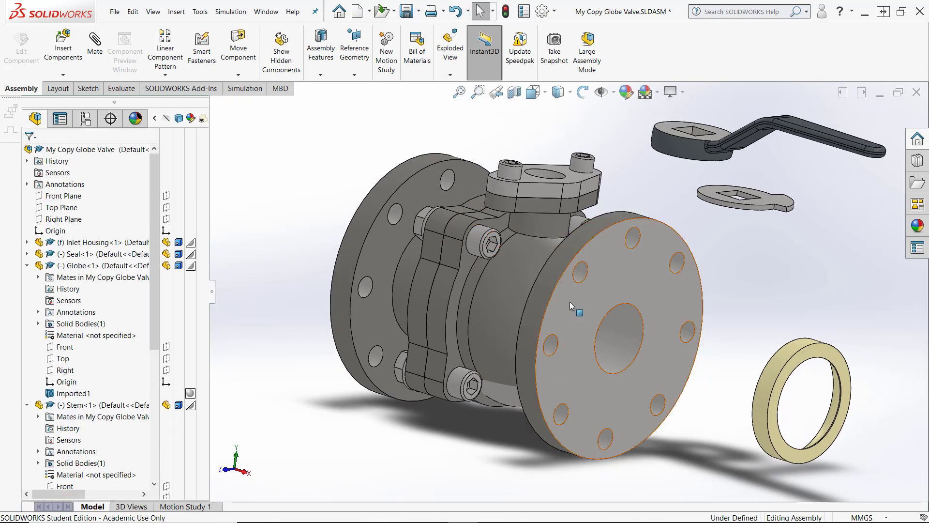
# Mate the Globe's Top plane coincident with the assembly's Top Plane and close the Mate tool
pyautogui.moveTo(310, 402); pyautogui.dragTo(313, 391, button='middle')
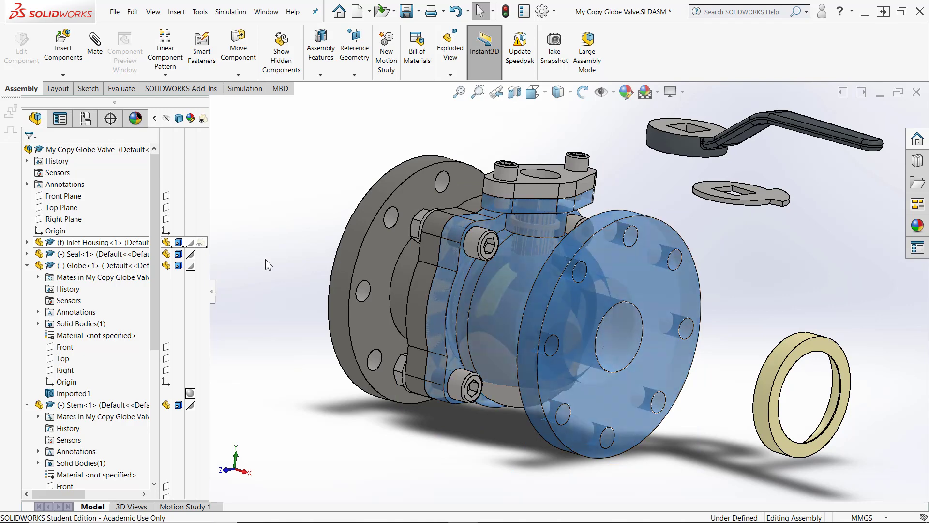
pyautogui.click(356, 382)
pyautogui.scroll(-5, 499, 397)
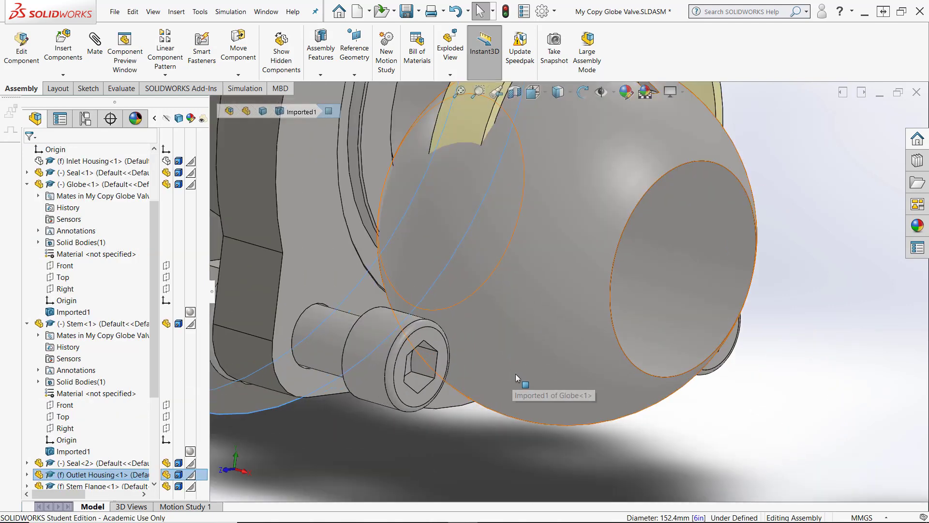
pyautogui.moveTo(525, 353); pyautogui.dragTo(538, 298)
pyautogui.press('Escape')
pyautogui.scroll(8, 565, 405)
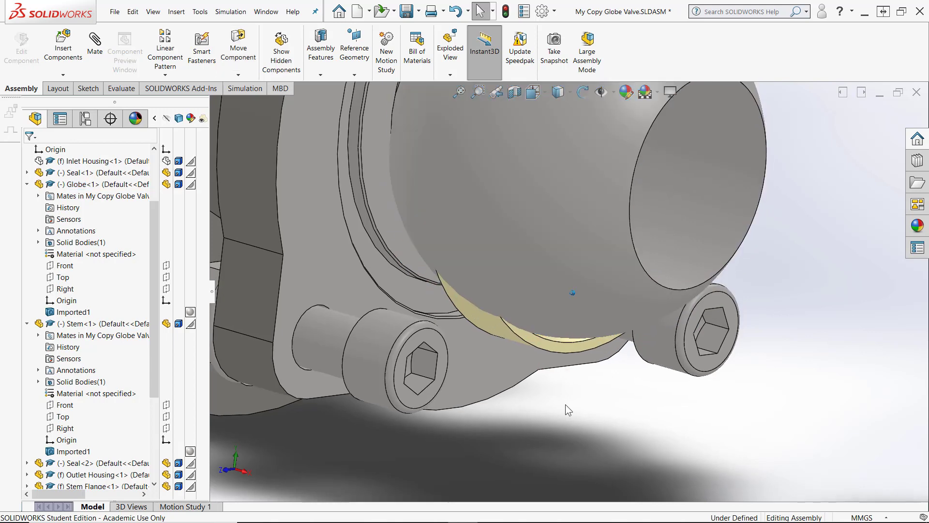
pyautogui.scroll(-5, 565, 405)
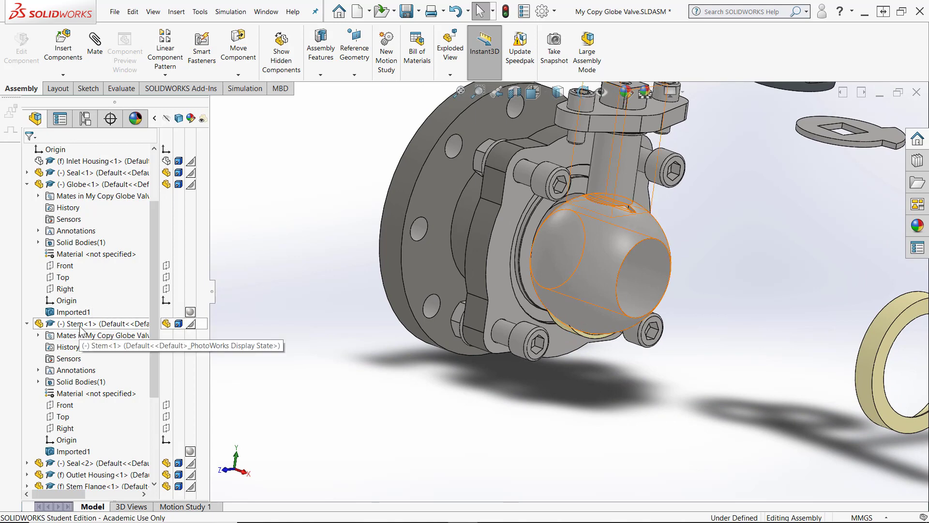
pyautogui.click(63, 277)
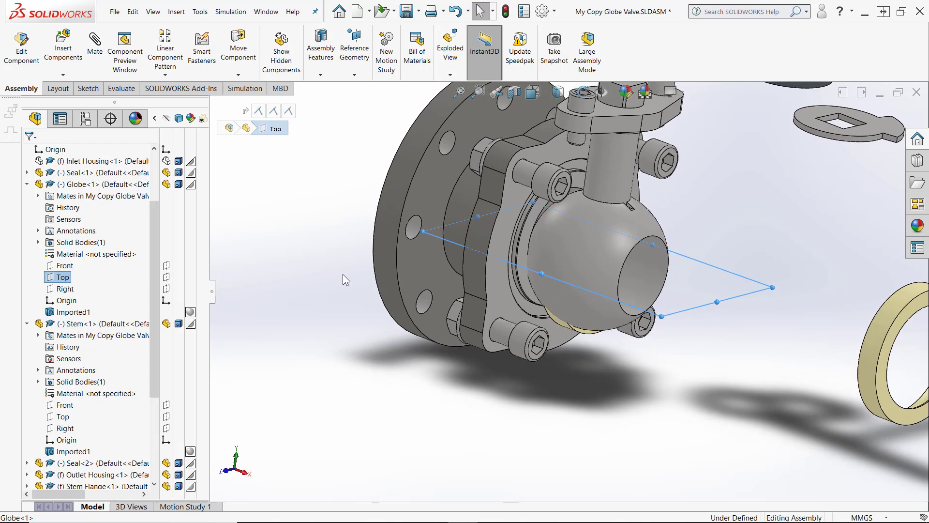
pyautogui.click(95, 44)
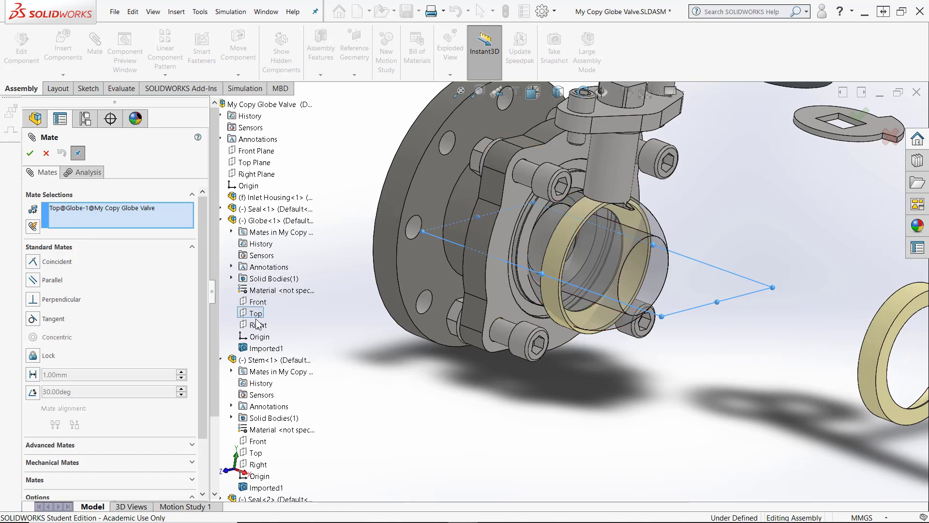
pyautogui.click(252, 163)
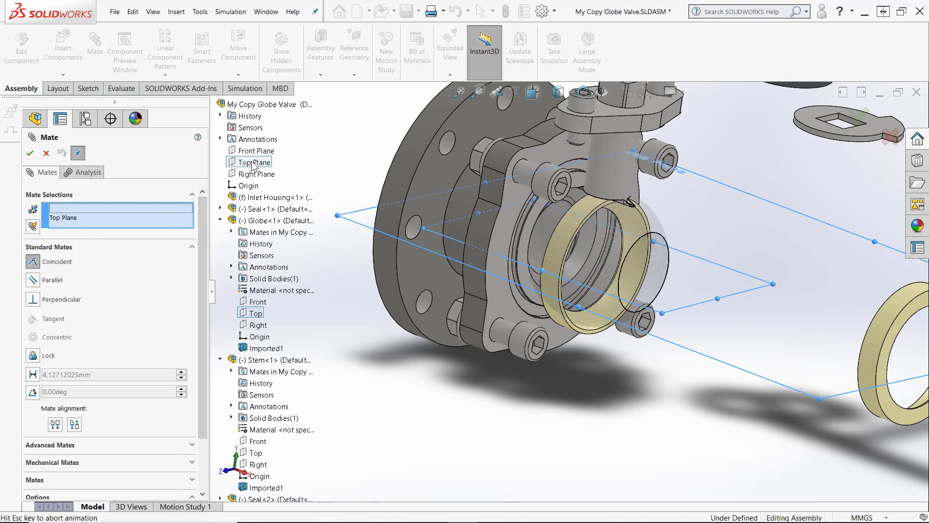
pyautogui.click(30, 154)
pyautogui.click(46, 152)
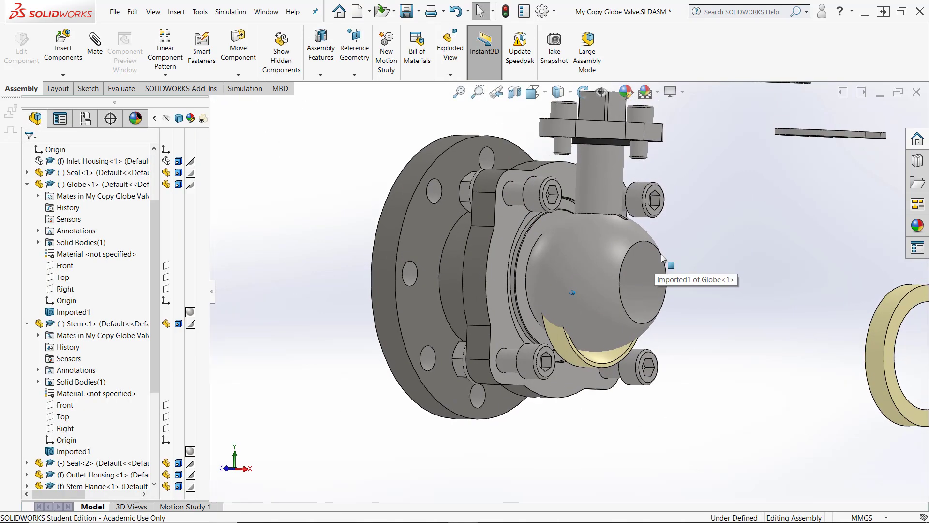
# Collapse the Globe and Stem component entries in the design tree
pyautogui.scroll(-10, 619, 142)
pyautogui.moveTo(556, 254); pyautogui.dragTo(495, 283, button='middle')
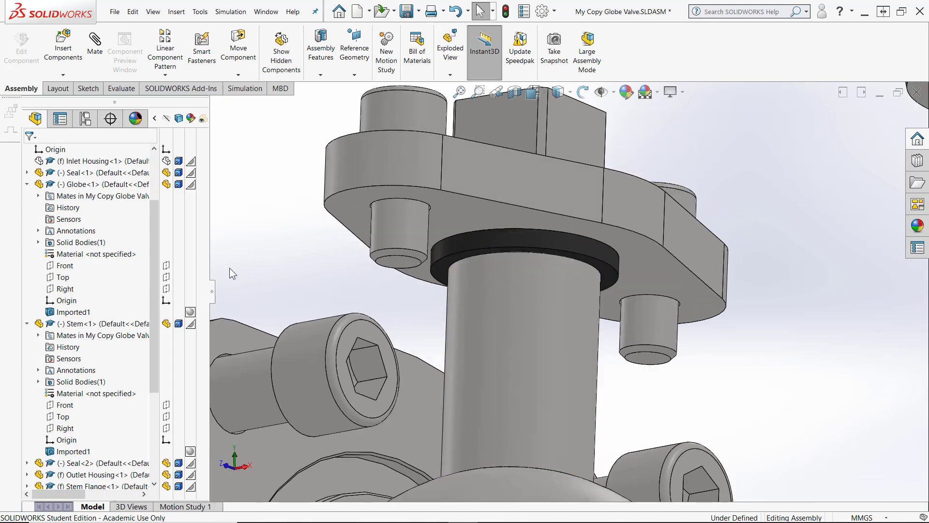
pyautogui.click(27, 184)
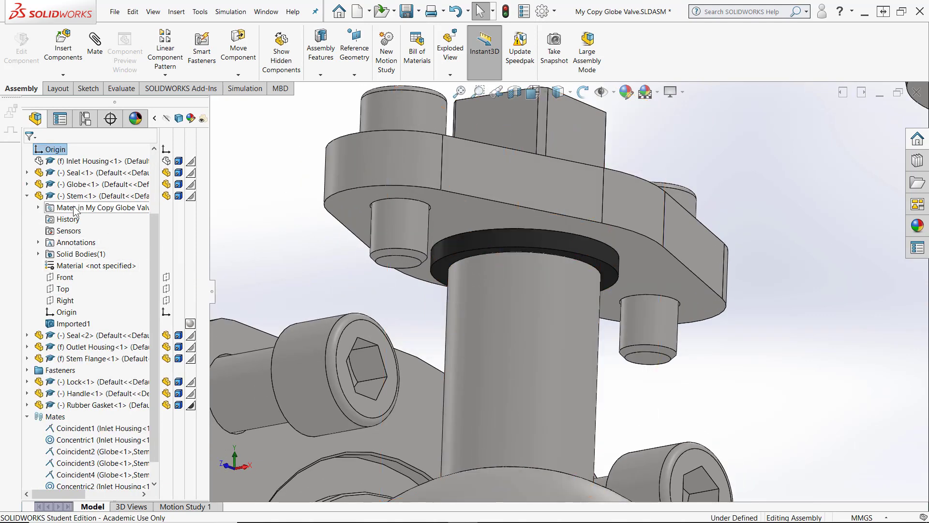
pyautogui.click(27, 196)
pyautogui.scroll(3, 502, 216)
pyautogui.scroll(-5, 492, 228)
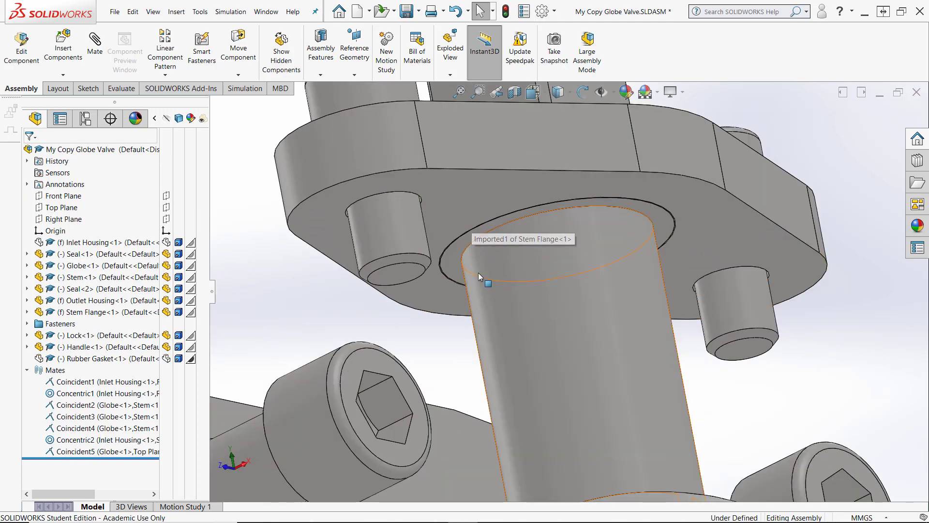
pyautogui.scroll(4, 477, 262)
pyautogui.moveTo(477, 258); pyautogui.dragTo(300, 179, button='middle')
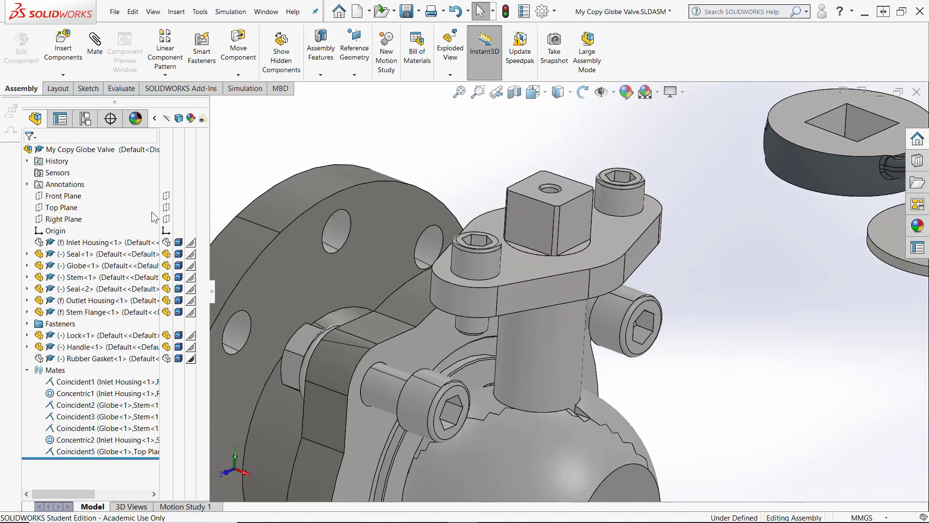
# Create a section view of the assembly cut along the Front Plane
pyautogui.click(171, 198)
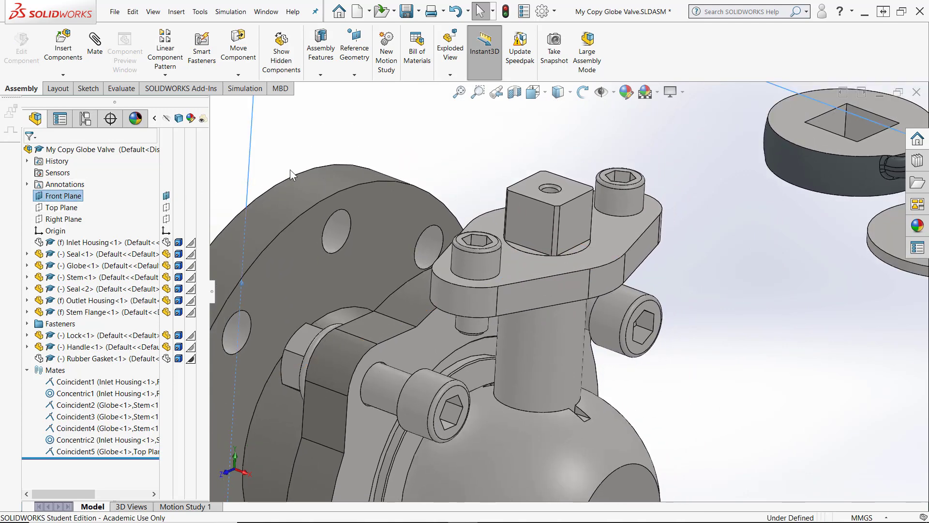
pyautogui.click(496, 92)
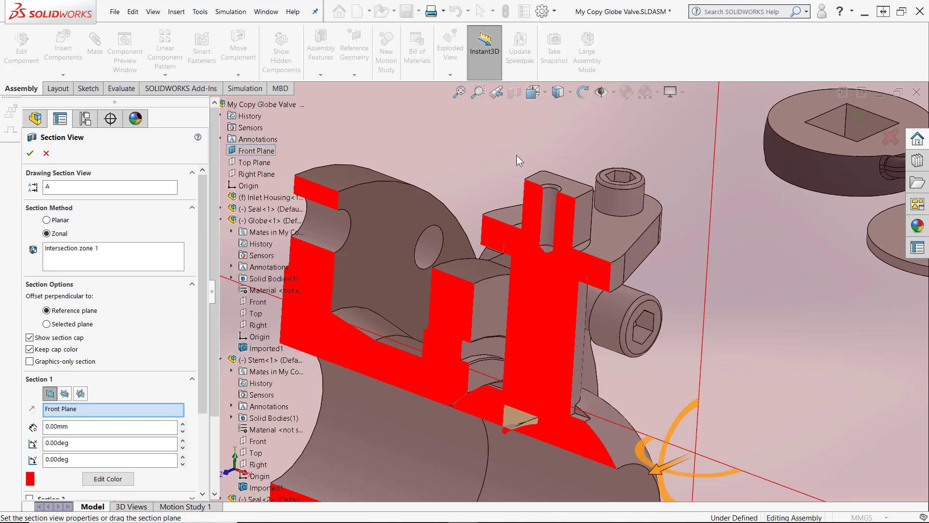
pyautogui.press('Return')
# Zoom and rotate around the section to inspect how the stem sits in the housing and flange
pyautogui.moveTo(665, 309); pyautogui.dragTo(629, 295, button='middle')
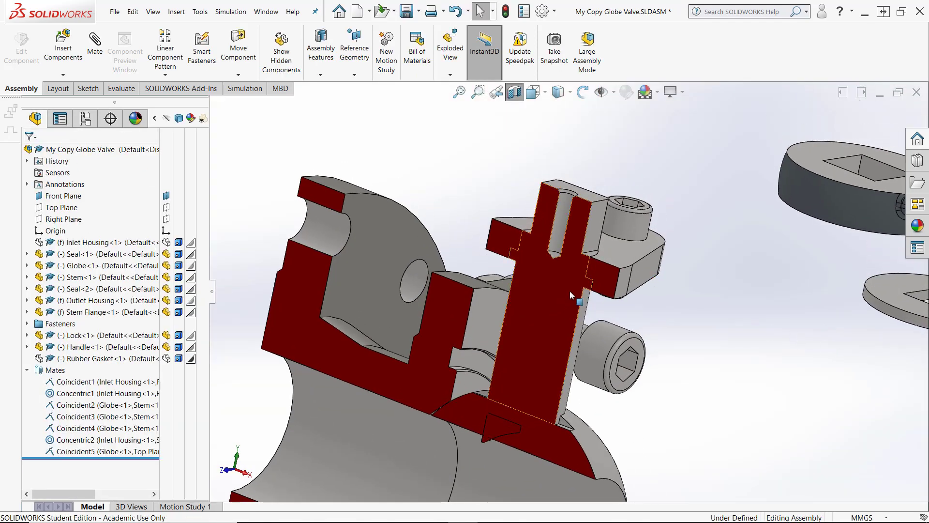
pyautogui.scroll(-10, 594, 279)
pyautogui.scroll(3, 596, 280)
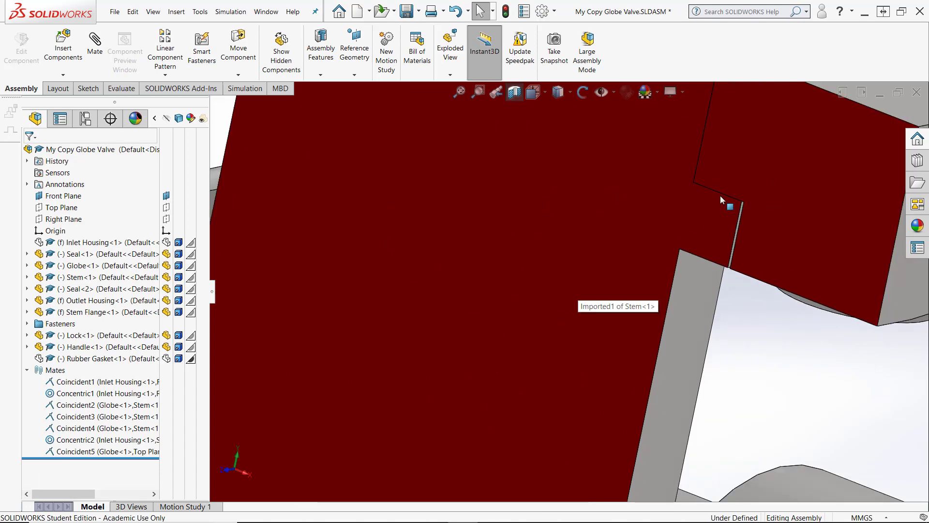
pyautogui.scroll(5, 632, 231)
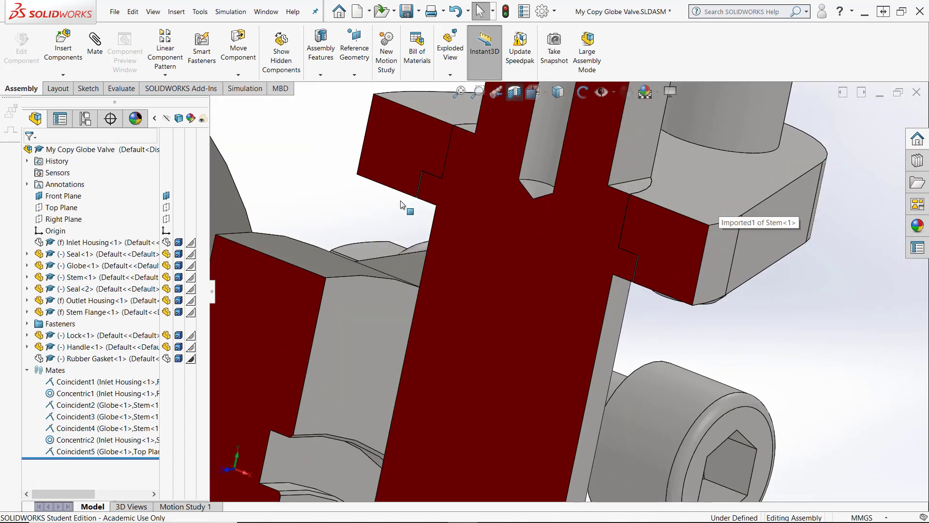
pyautogui.moveTo(400, 201); pyautogui.dragTo(420, 234, button='middle')
pyautogui.scroll(1, 401, 202)
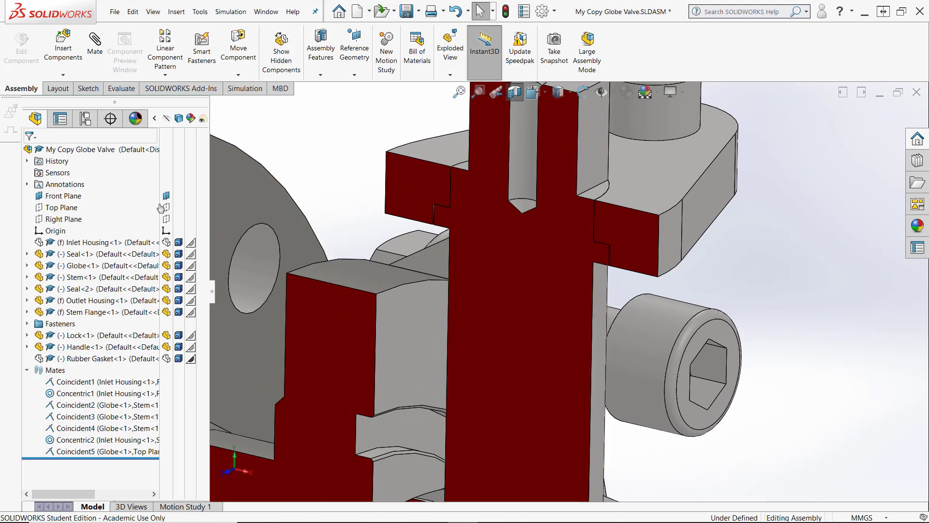
# Turn off the section view and inspect the globe sitting inside the housing
pyautogui.click(516, 94)
pyautogui.scroll(6, 617, 341)
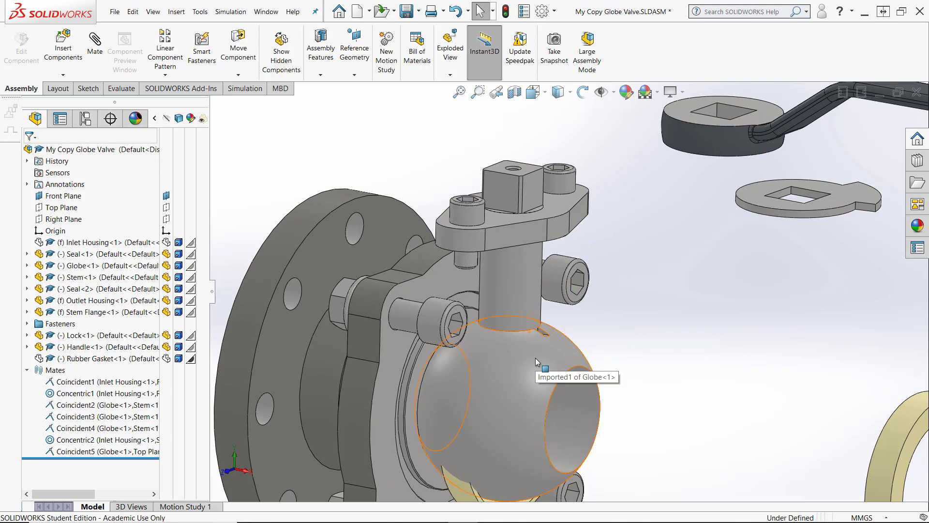
pyautogui.click(535, 358)
pyautogui.moveTo(531, 360); pyautogui.dragTo(530, 380)
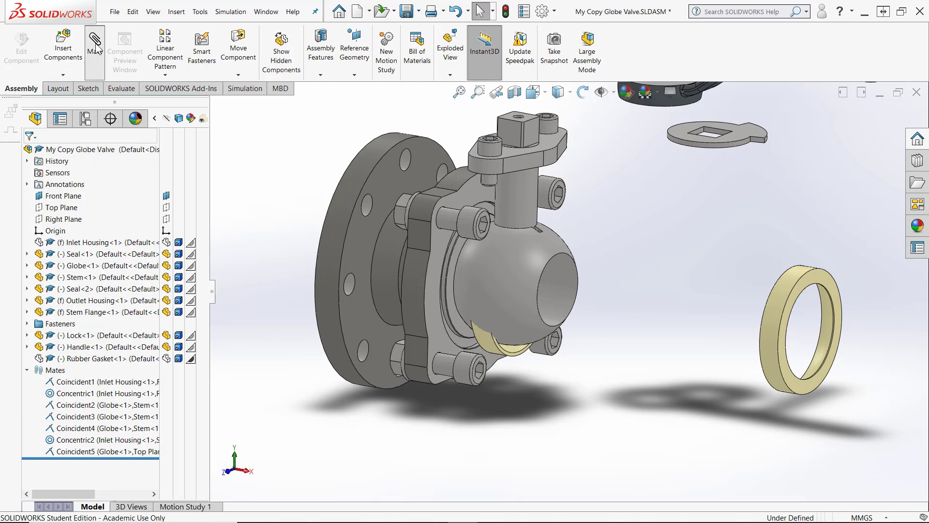
# Mate Seal<2> concentric with the Outlet Housing's inner seat face
pyautogui.scroll(-12, 447, 355)
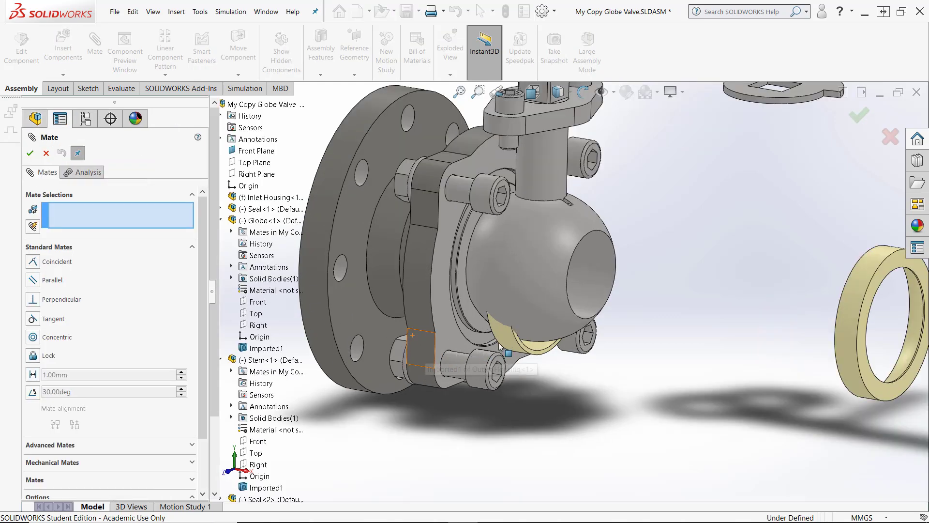
pyautogui.scroll(10, 547, 363)
pyautogui.scroll(-8, 549, 358)
pyautogui.click(551, 317)
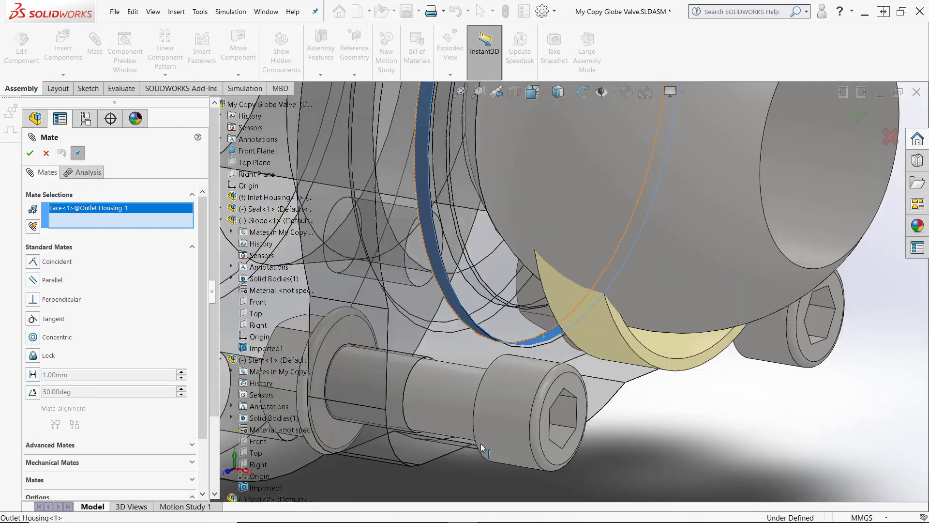
pyautogui.scroll(1, 587, 431)
pyautogui.click(605, 339)
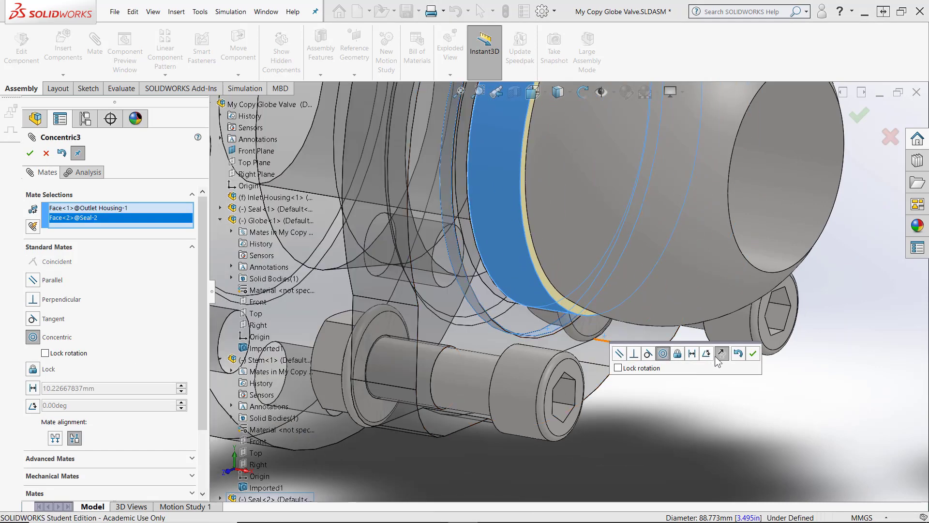
pyautogui.click(752, 354)
# Mate the Seal<2> face coincident with the Outlet Housing seat face and close the Mate tool
pyautogui.moveTo(557, 360); pyautogui.dragTo(678, 427)
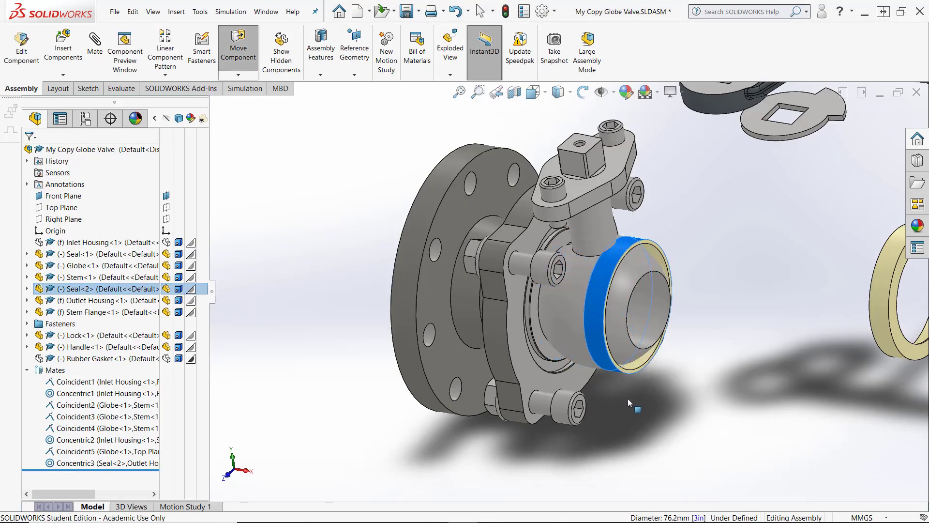
pyautogui.click(458, 397)
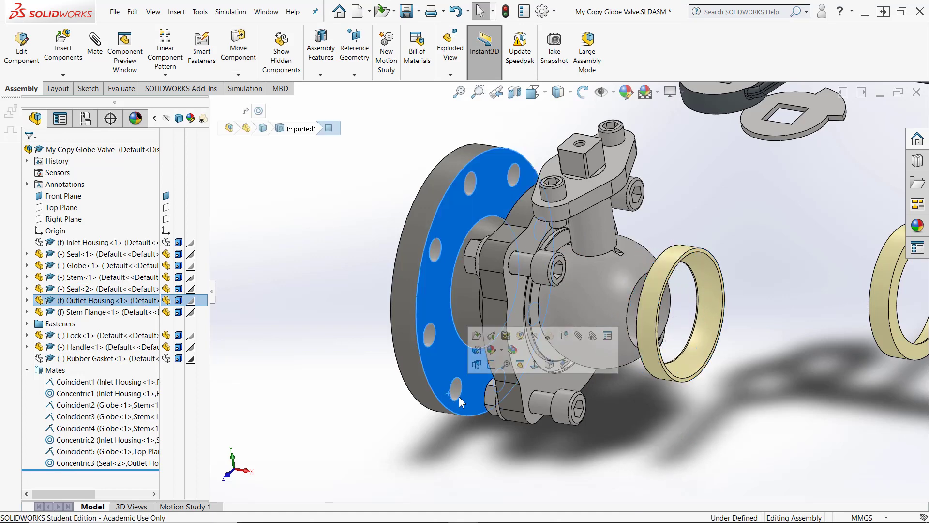
pyautogui.click(585, 438)
pyautogui.moveTo(606, 373); pyautogui.dragTo(610, 347, button='middle')
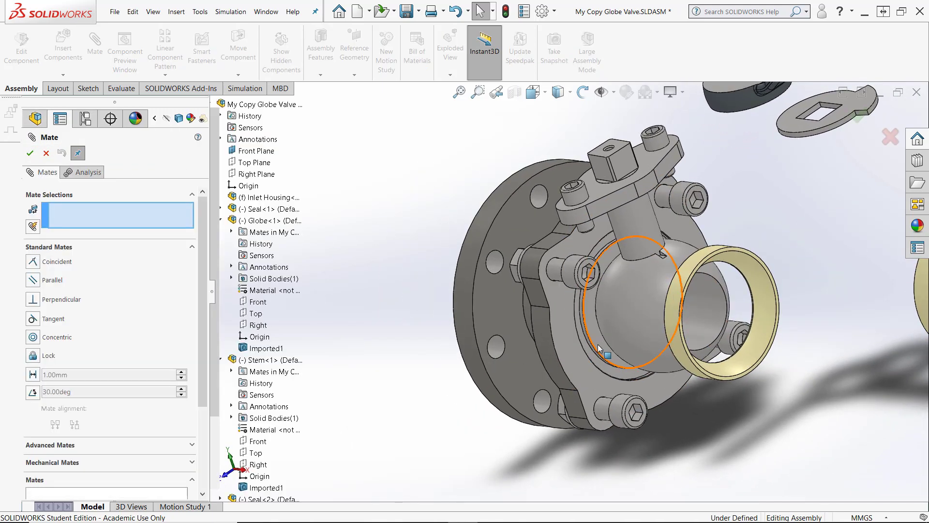
pyautogui.click(588, 361)
pyautogui.moveTo(471, 368); pyautogui.dragTo(595, 353, button='middle')
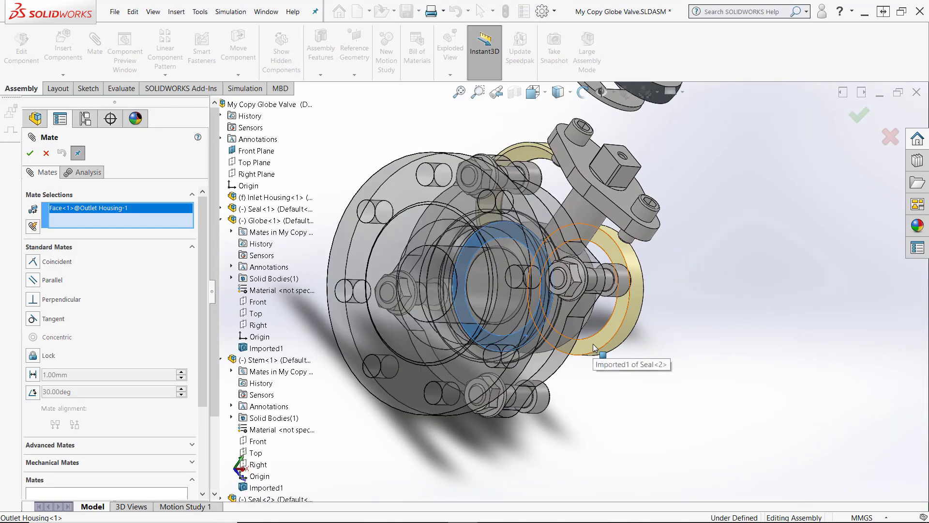
pyautogui.click(593, 343)
pyautogui.moveTo(618, 399); pyautogui.dragTo(517, 428, button='middle')
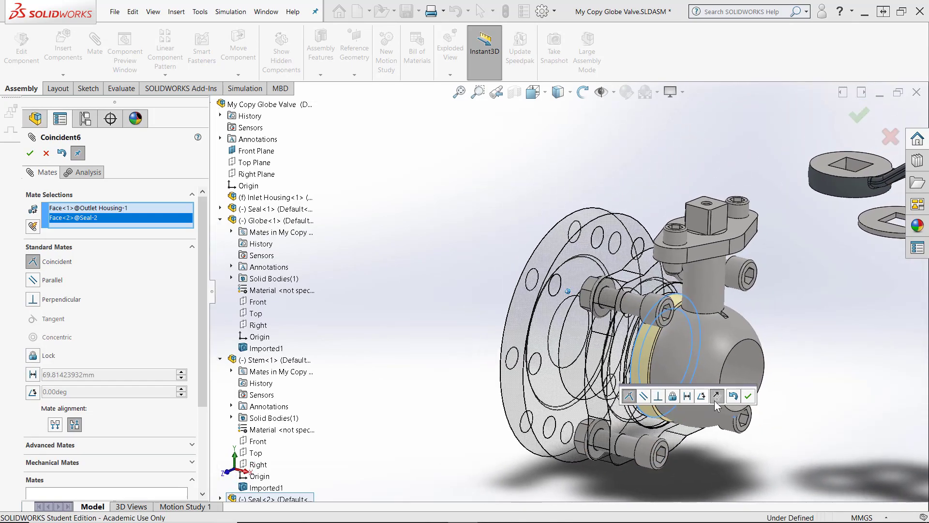
pyautogui.click(748, 397)
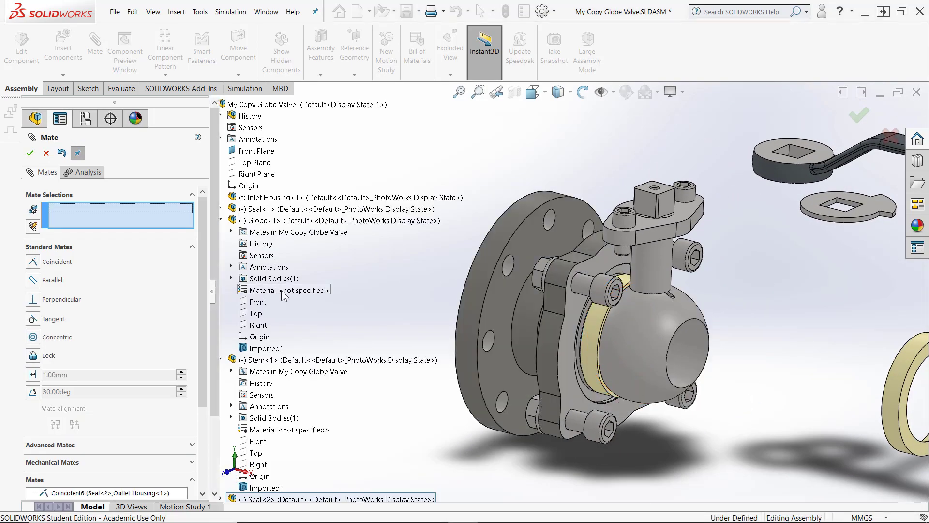
pyautogui.moveTo(475, 365); pyautogui.dragTo(554, 347, button='middle')
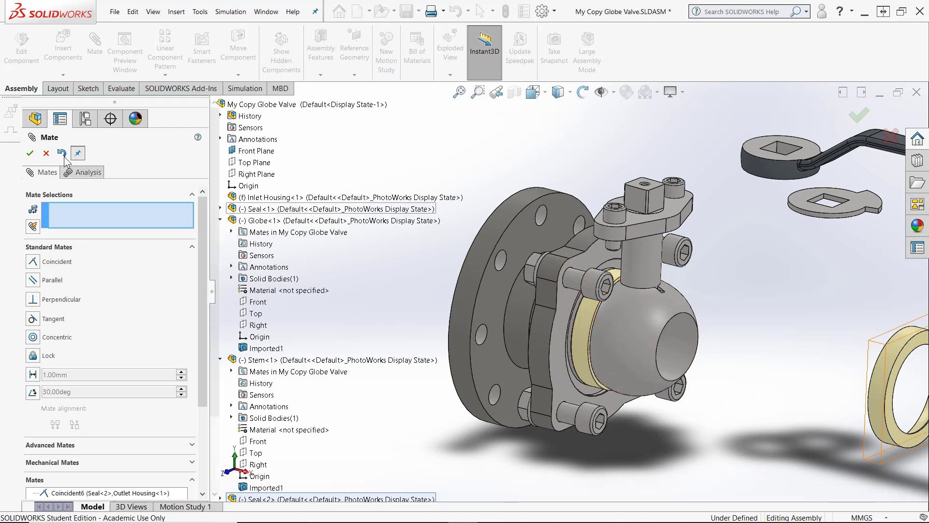
pyautogui.click(46, 154)
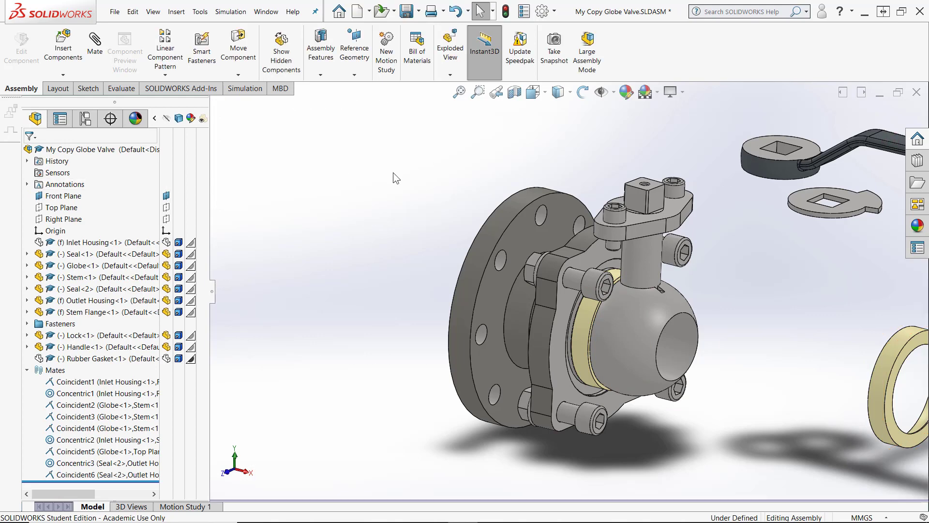
# Recreate the section view along the Front Plane and switch to the front orientation
pyautogui.click(513, 95)
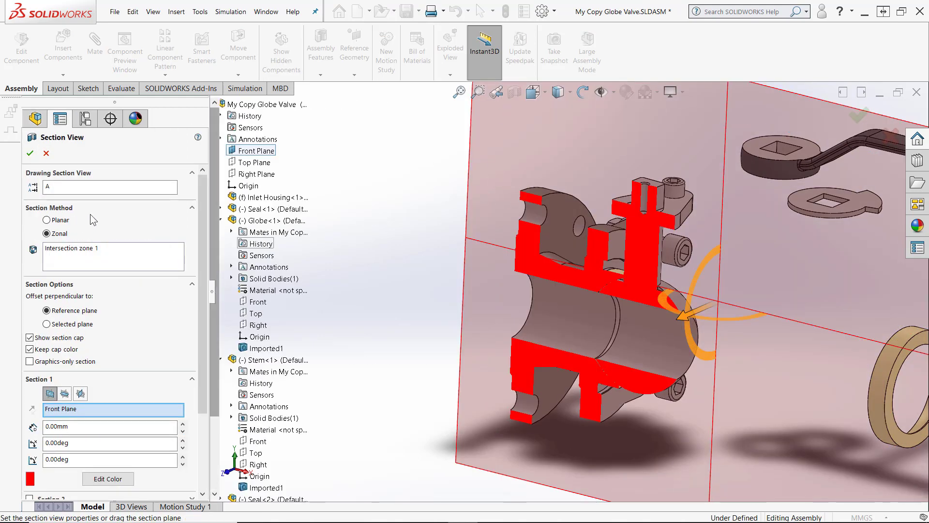
pyautogui.click(32, 157)
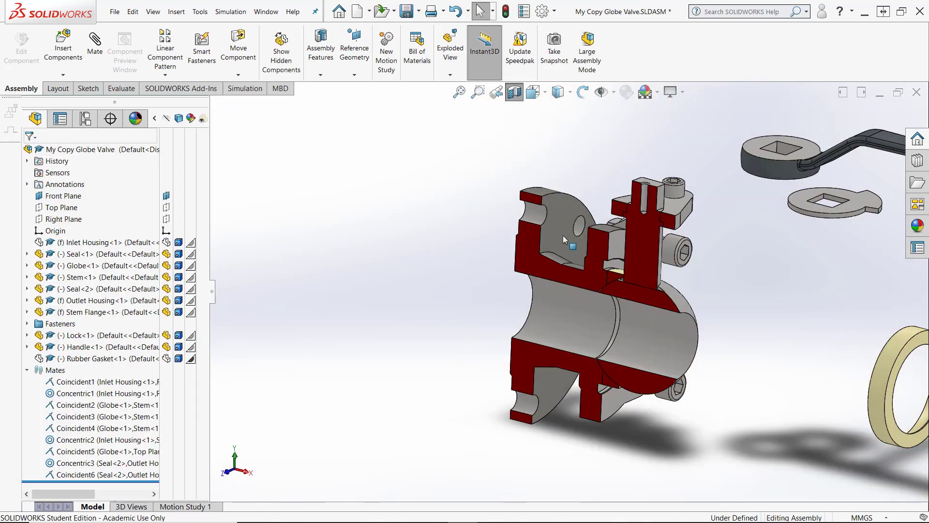
pyautogui.hotkey('ctrl', '1')
# Zoom in on the section to examine the contact between the globe, Seal<2> and the housing
pyautogui.scroll(-5, 460, 292)
pyautogui.scroll(-6, 583, 170)
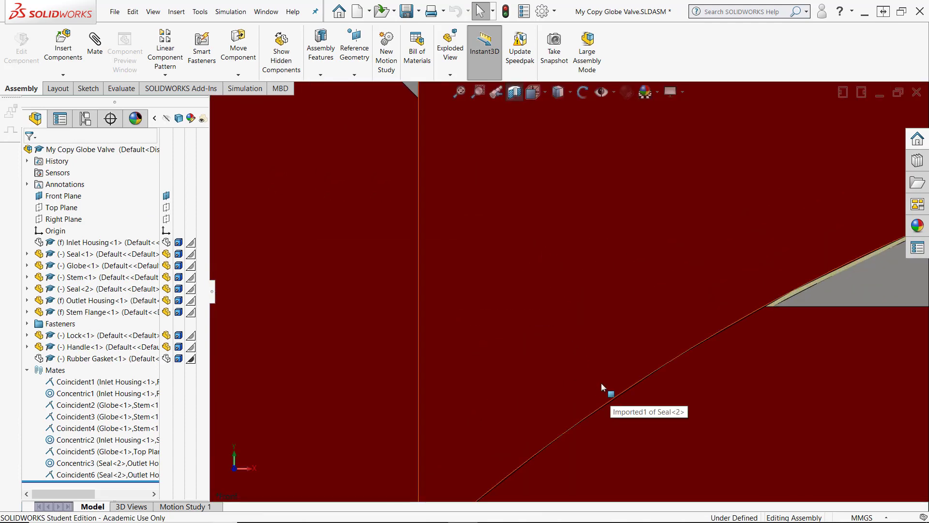
pyautogui.scroll(3, 695, 298)
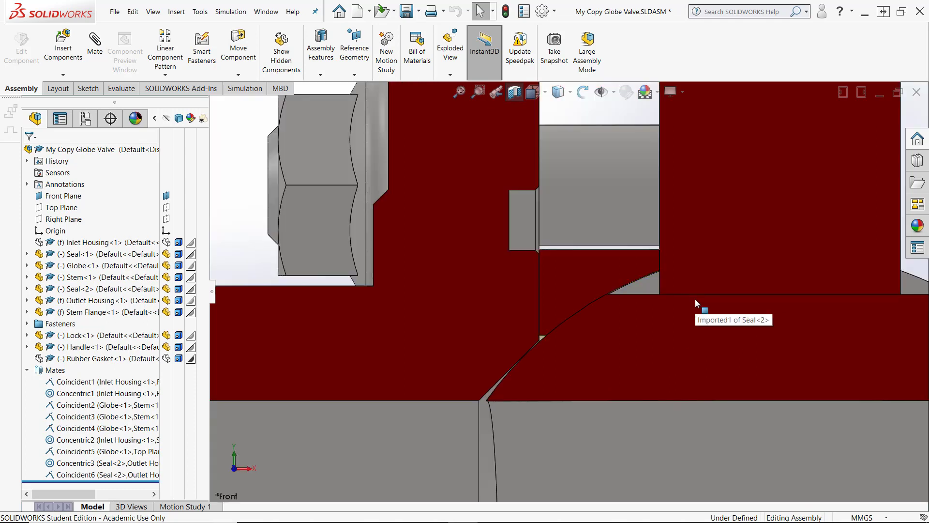
pyautogui.scroll(-3, 572, 329)
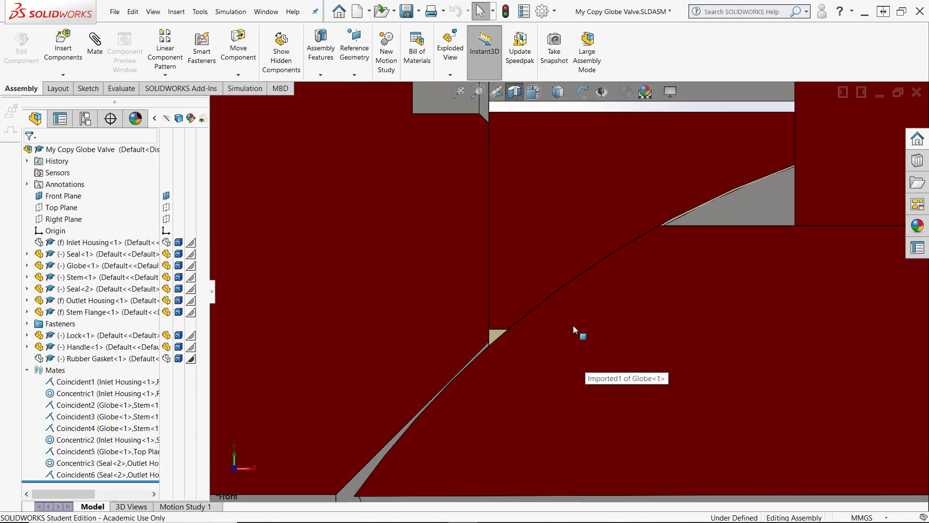
pyautogui.scroll(-3, 440, 399)
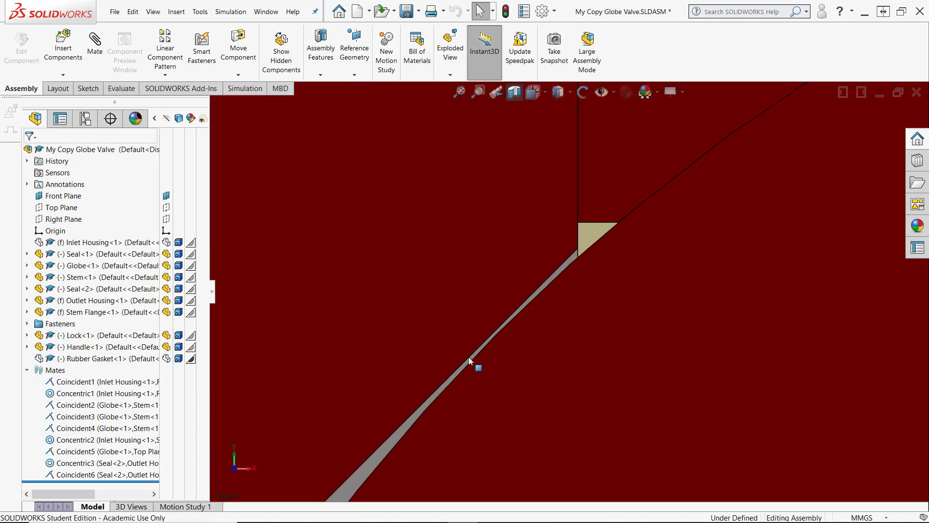
pyautogui.scroll(3, 549, 352)
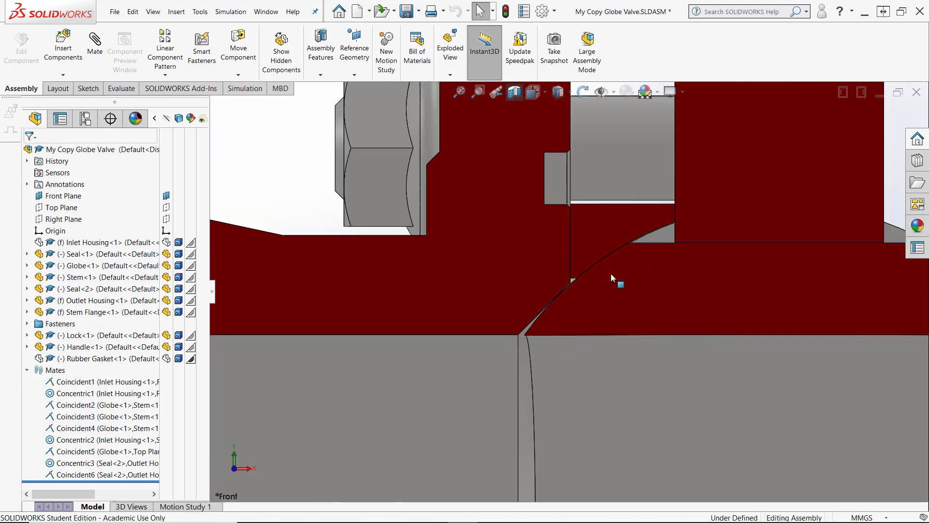
pyautogui.scroll(-4, 611, 274)
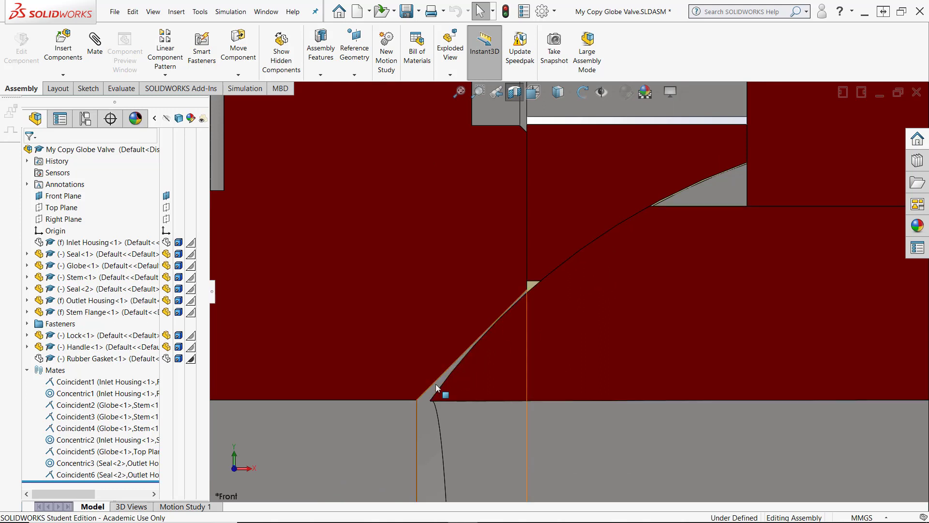
pyautogui.scroll(-2, 435, 385)
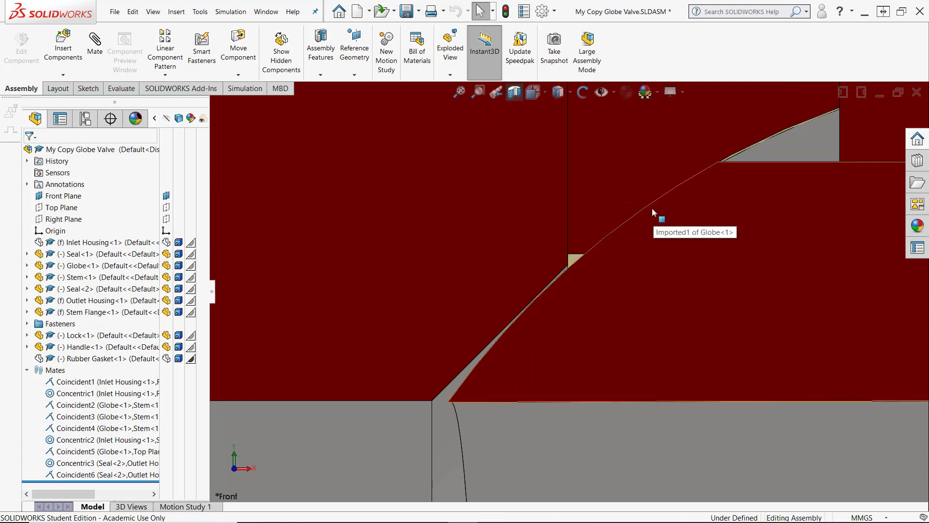
pyautogui.scroll(2, 653, 213)
pyautogui.scroll(-3, 646, 245)
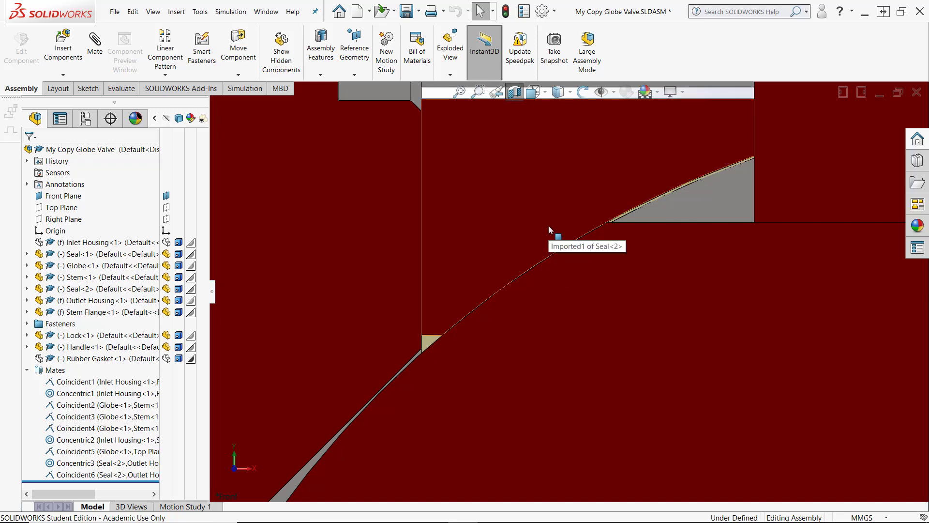
pyautogui.scroll(3, 549, 226)
pyautogui.scroll(-3, 669, 277)
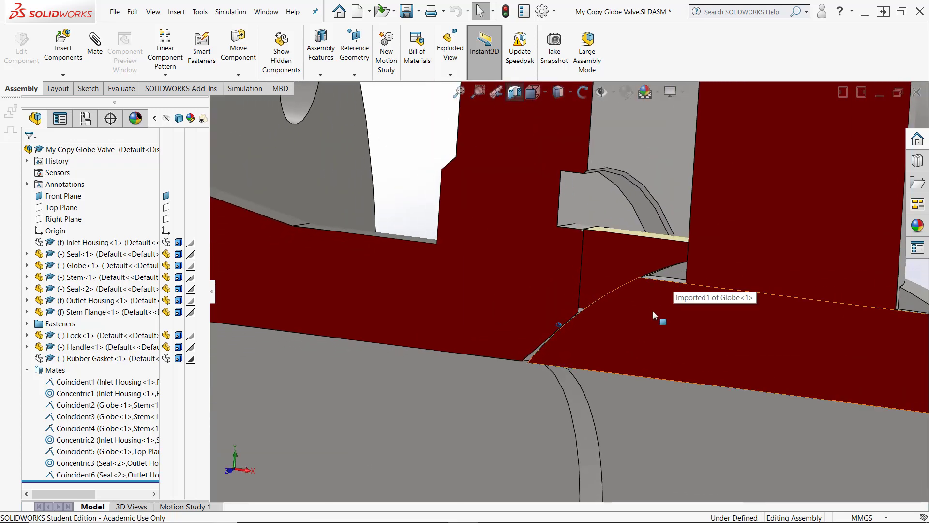
pyautogui.scroll(5, 653, 313)
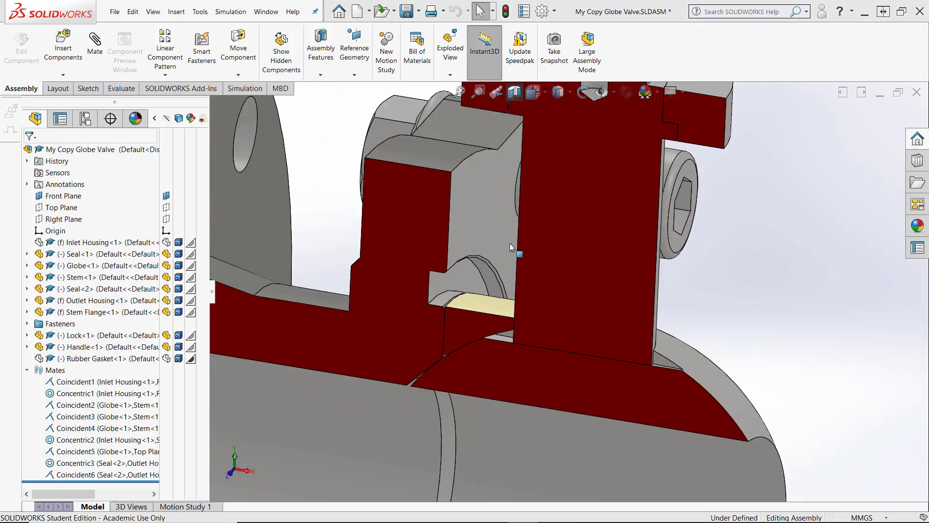
pyautogui.scroll(1, 388, 313)
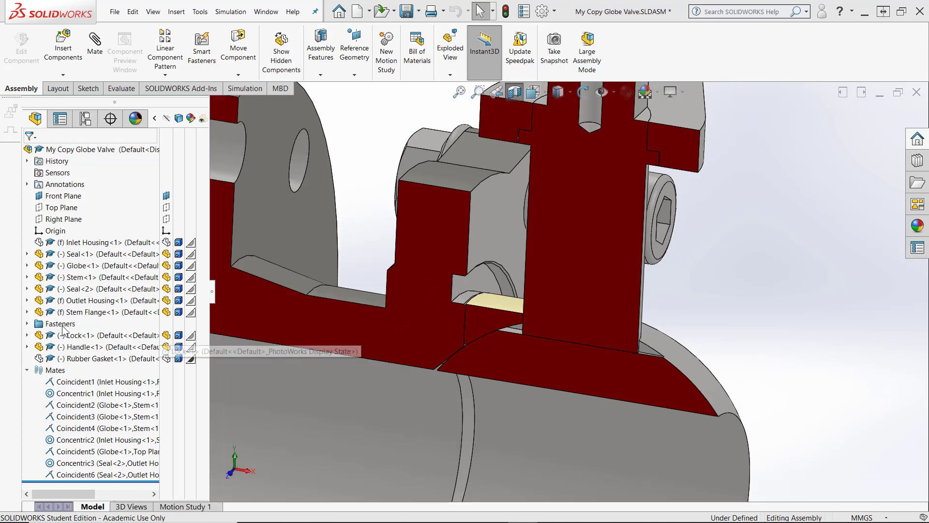
# Rotate, reorient and zoom the section to inspect the stem and globe fit in the housing
pyautogui.rightClick(71, 361)
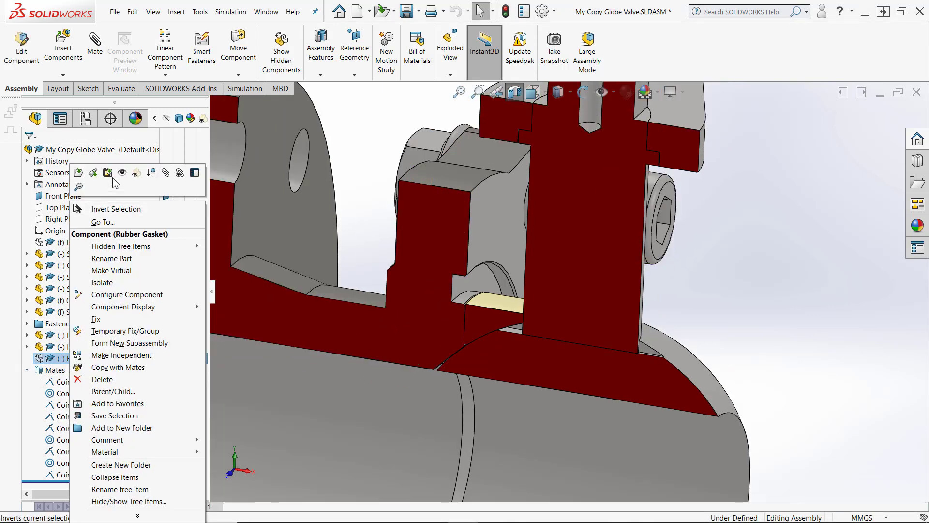
pyautogui.click(136, 173)
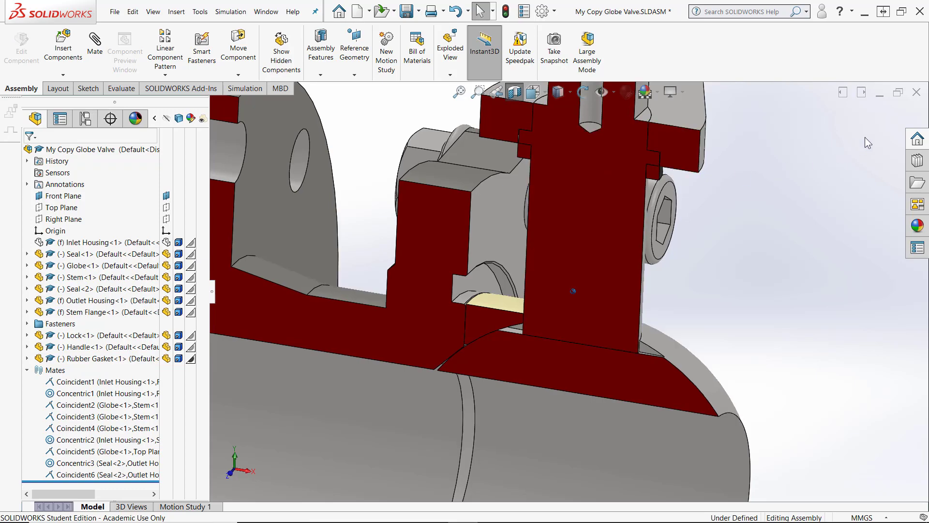
pyautogui.moveTo(865, 137); pyautogui.dragTo(796, 182, button='middle')
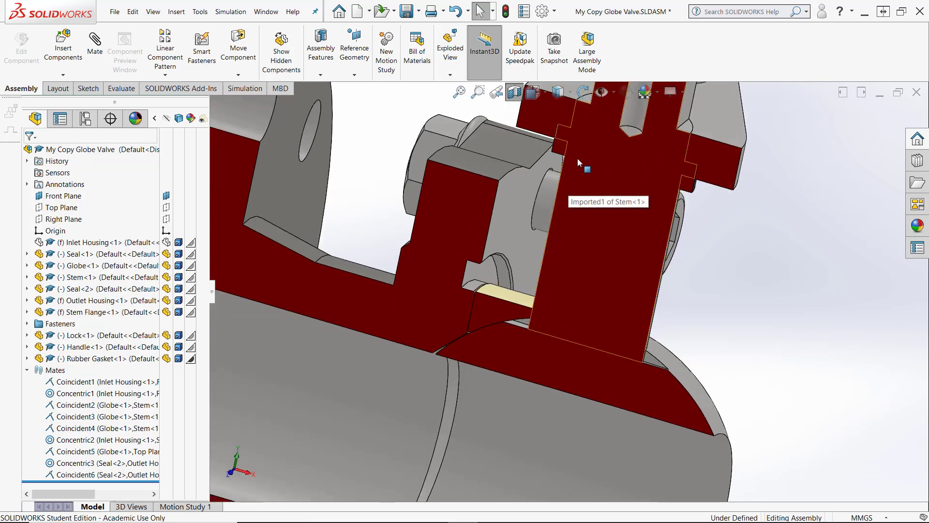
pyautogui.press('space')
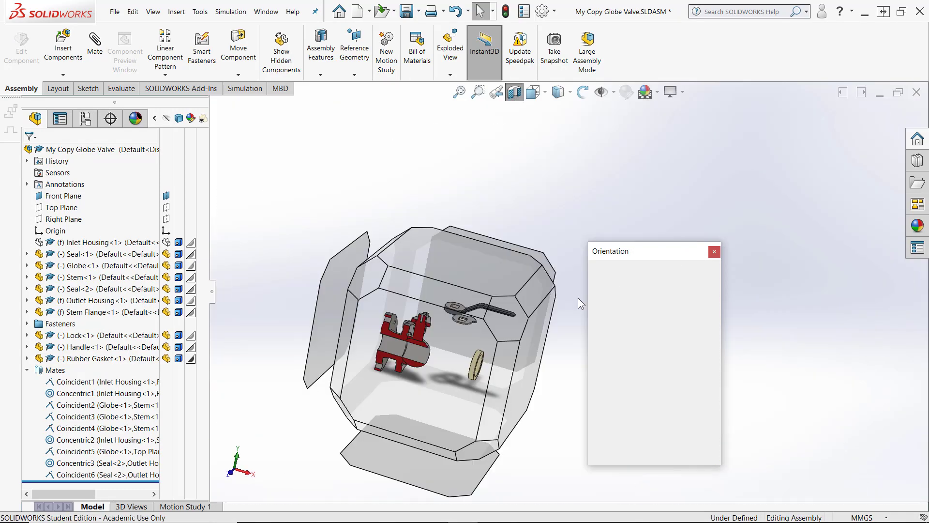
pyautogui.click(471, 284)
pyautogui.scroll(5, 531, 335)
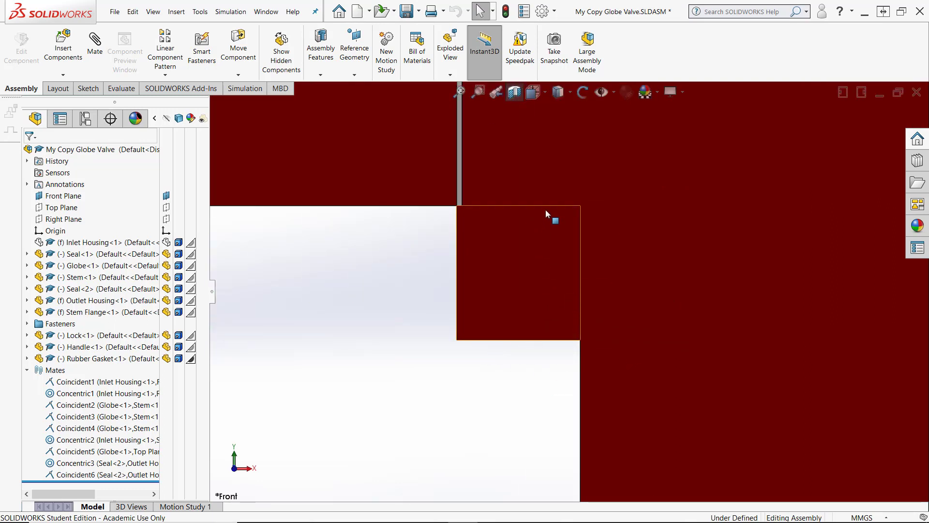
pyautogui.scroll(-5, 615, 290)
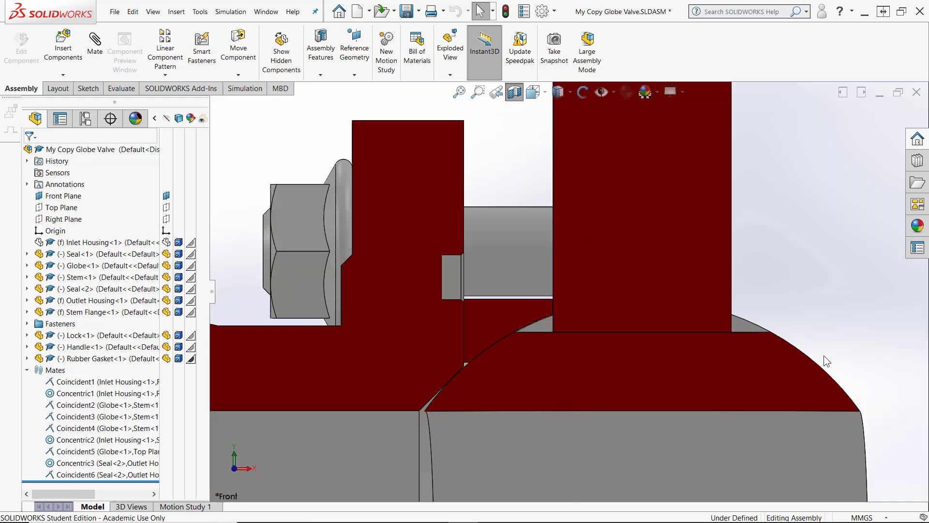
pyautogui.scroll(8, 823, 354)
pyautogui.moveTo(810, 333); pyautogui.dragTo(364, 311, button='middle')
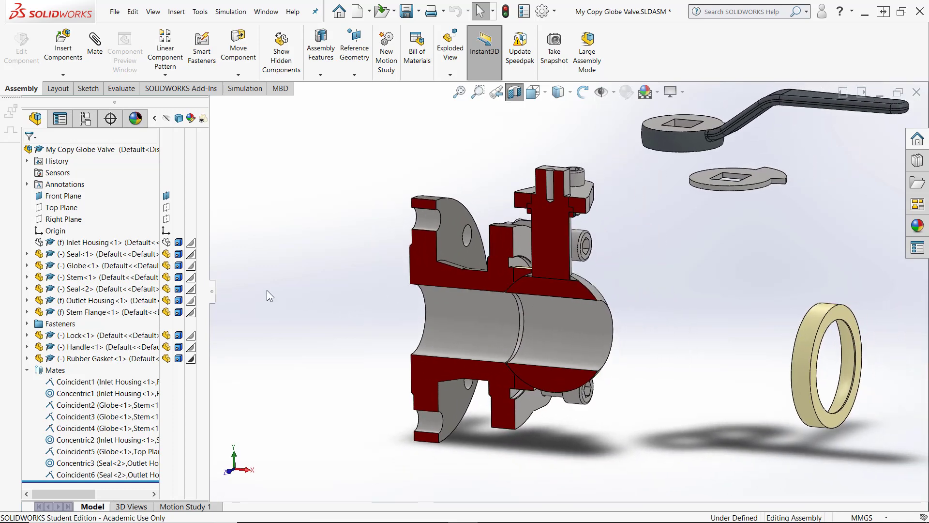
# Toggle the visibility of the Outlet Housing and Inlet Housing to inspect the sectioned parts
pyautogui.click(165, 300)
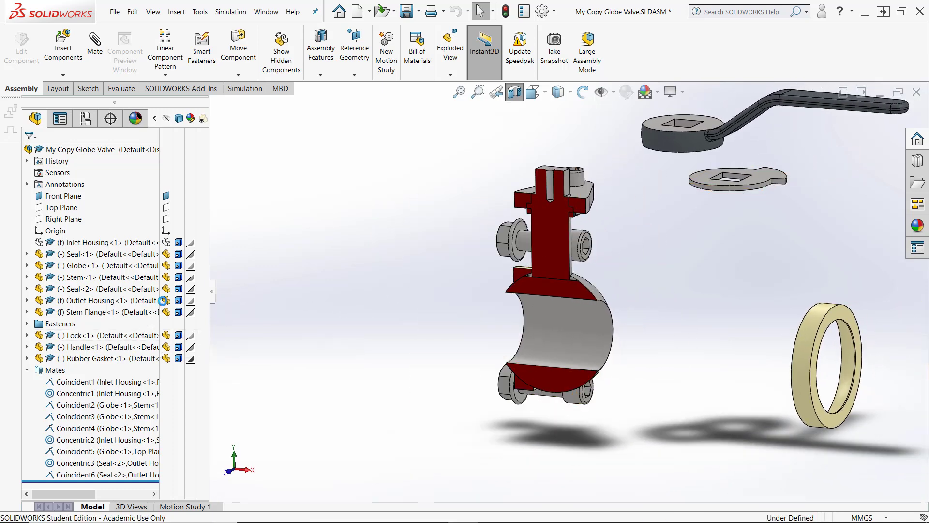
pyautogui.click(165, 242)
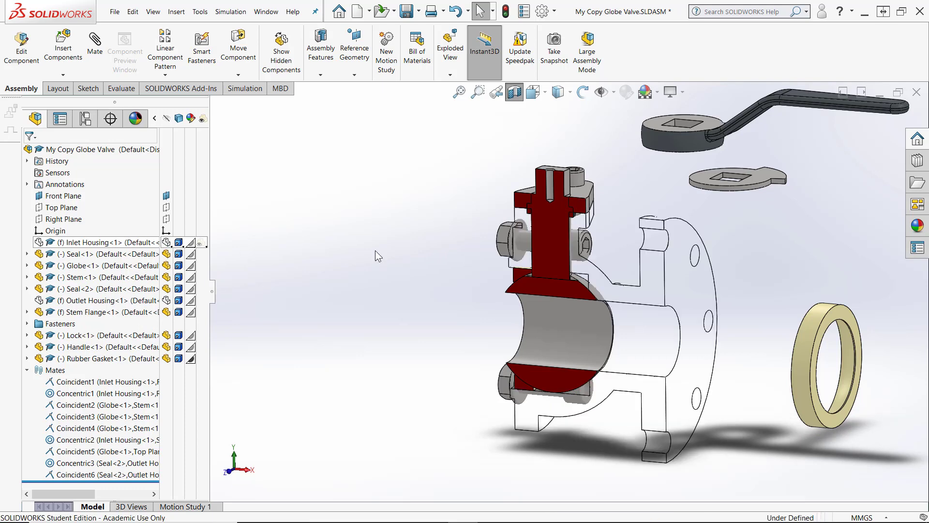
pyautogui.moveTo(827, 447); pyautogui.dragTo(769, 416, button='middle')
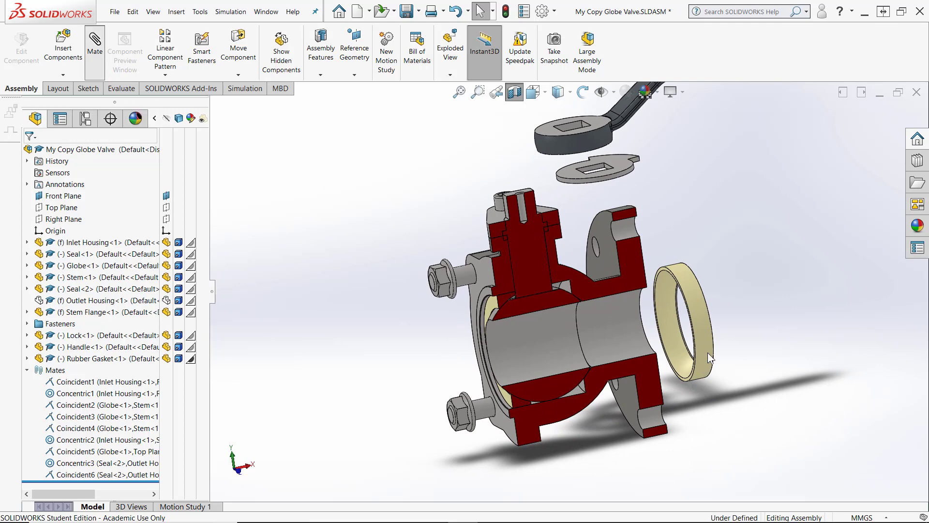
# Mate Seal<1> concentric with the Inlet Housing's bore
pyautogui.click(708, 369)
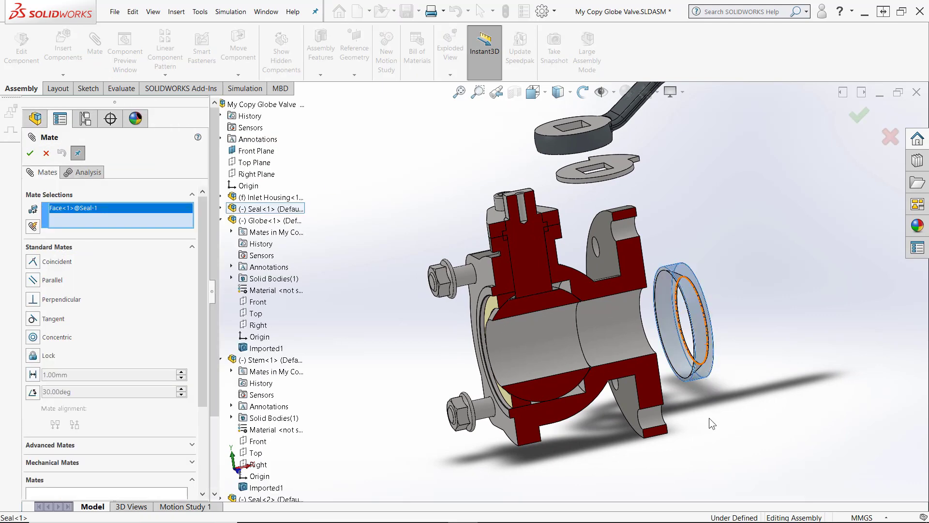
pyautogui.moveTo(706, 432); pyautogui.dragTo(564, 283, button='middle')
pyautogui.scroll(-5, 557, 274)
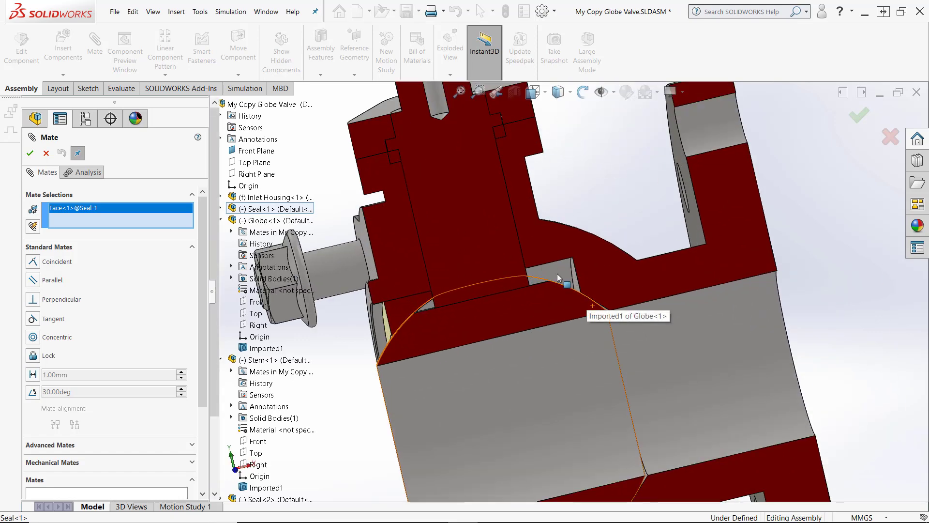
pyautogui.click(557, 272)
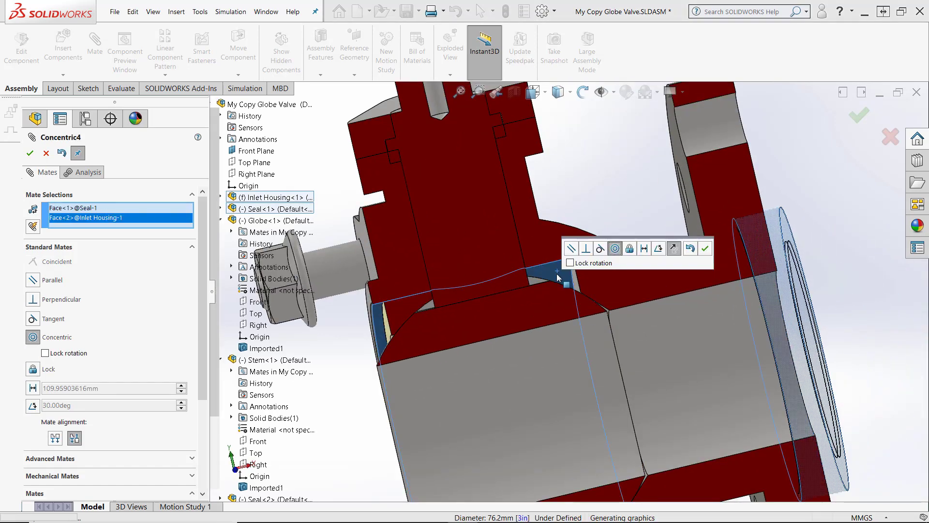
pyautogui.click(705, 249)
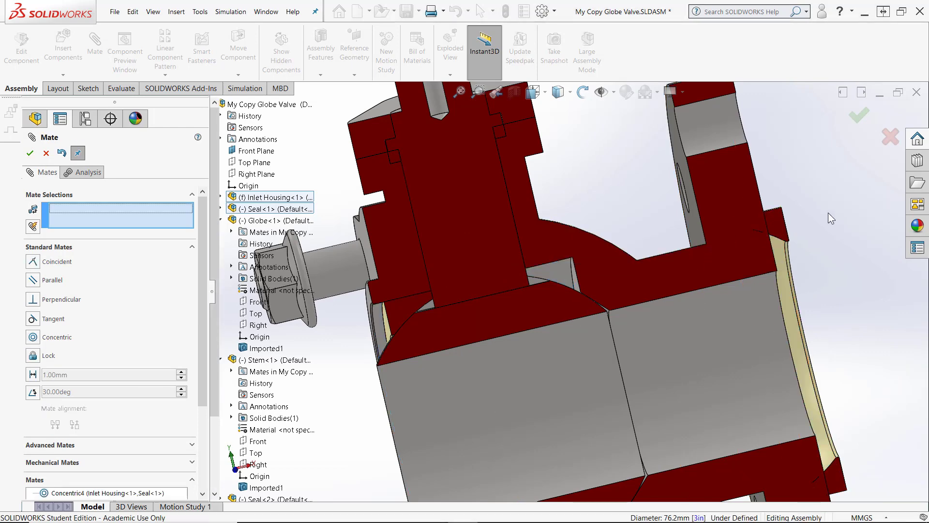
pyautogui.moveTo(828, 213); pyautogui.dragTo(822, 179, button='middle')
pyautogui.click(825, 183)
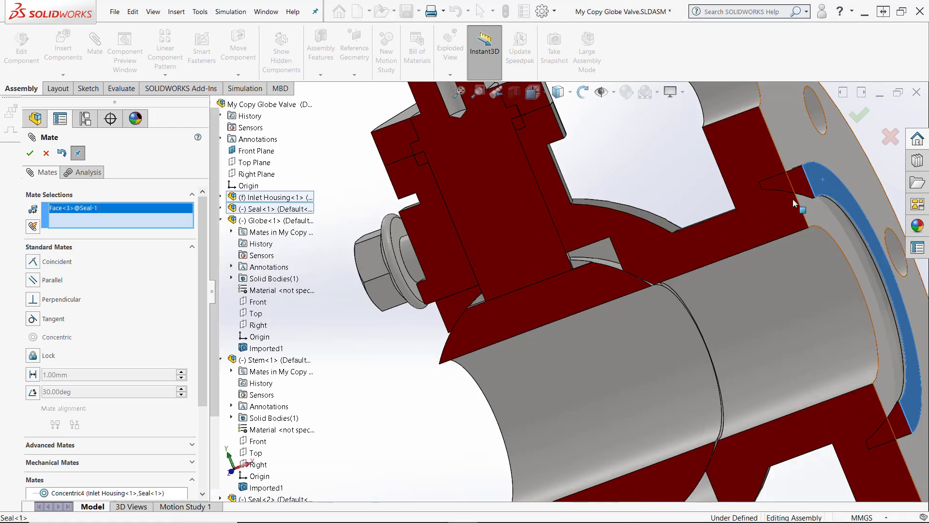
pyautogui.scroll(4, 564, 336)
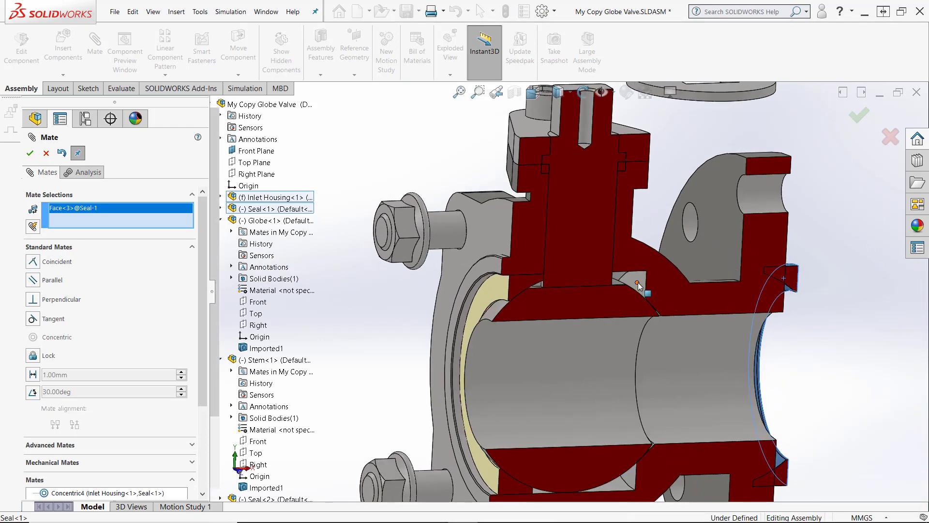
pyautogui.click(638, 286)
pyautogui.click(774, 264)
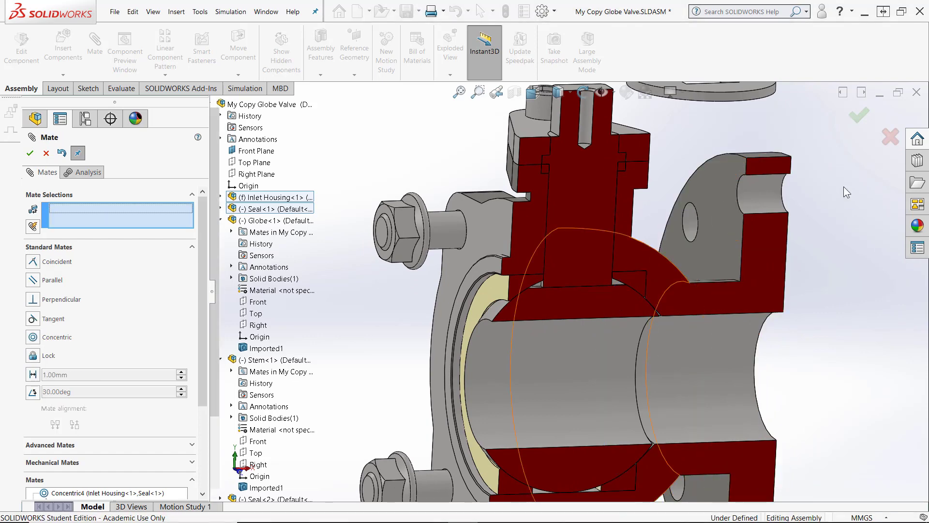
pyautogui.moveTo(678, 242); pyautogui.dragTo(631, 222, button='middle')
pyautogui.scroll(-4, 673, 315)
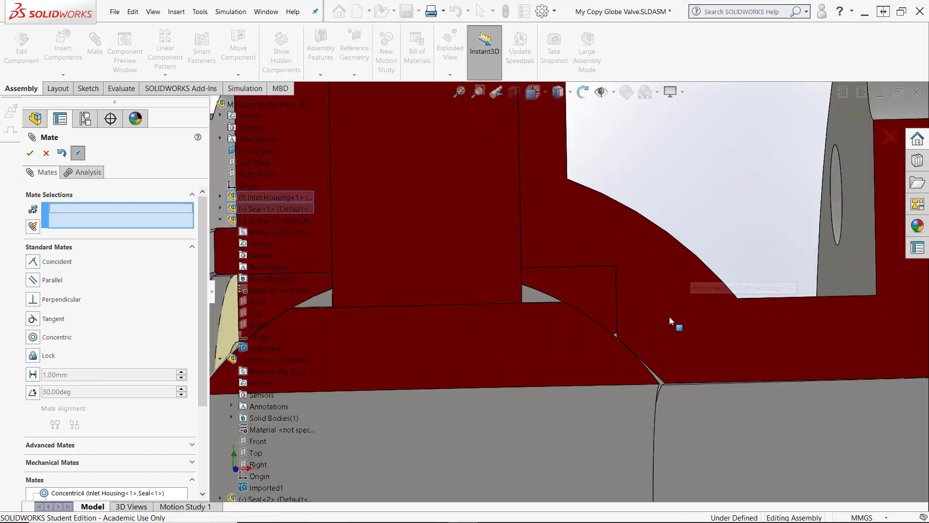
pyautogui.scroll(-2, 609, 318)
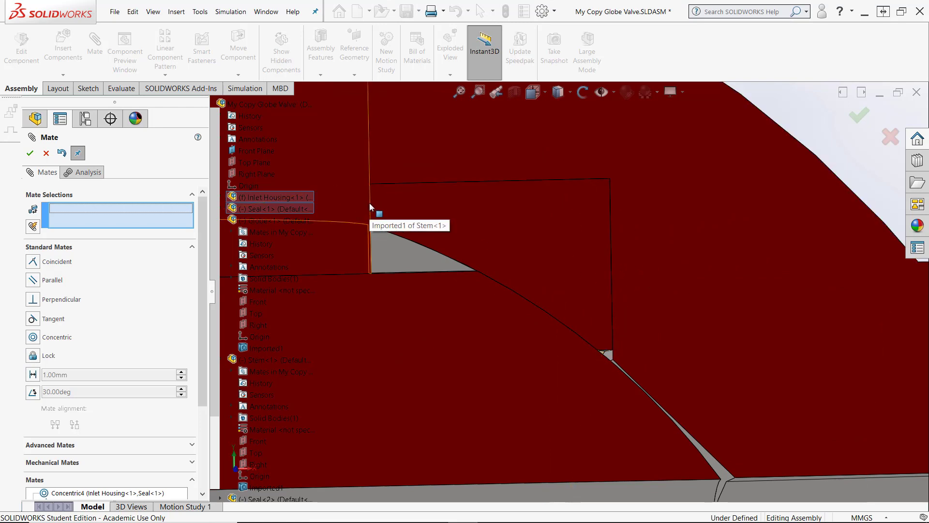
pyautogui.press('f')
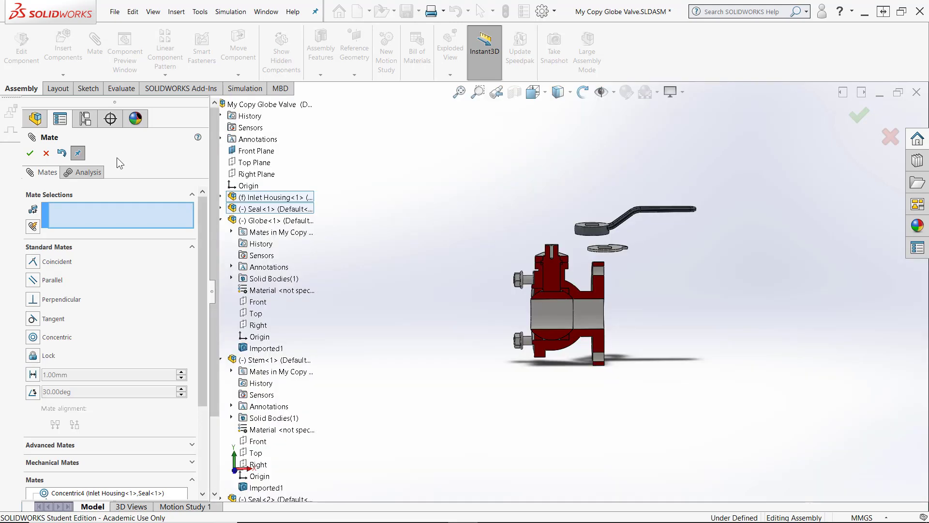
pyautogui.click(46, 154)
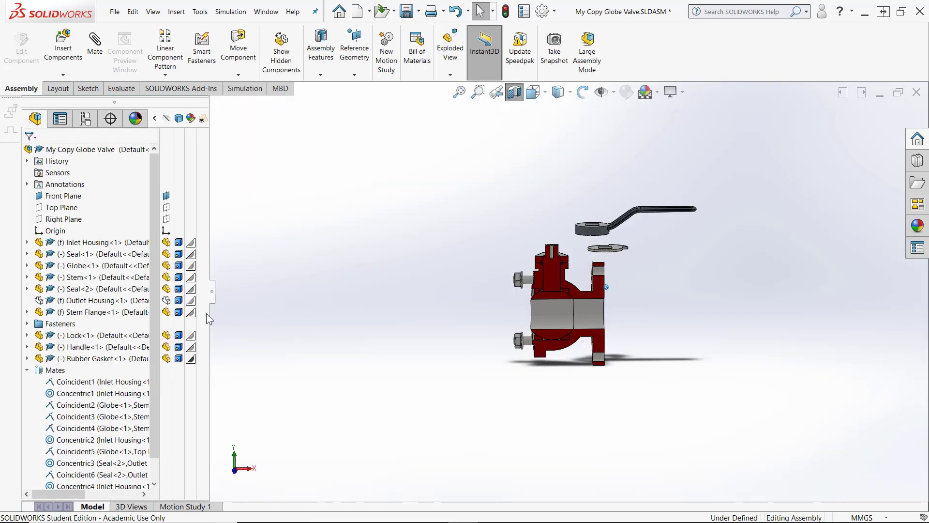
# Show the Outlet Housing and recreate the section view along the Front Plane
pyautogui.click(167, 301)
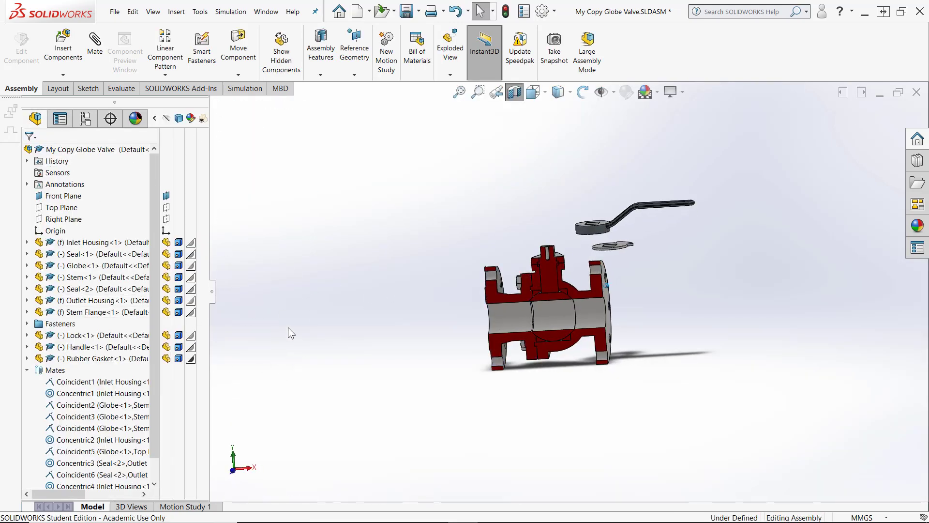
pyautogui.click(516, 96)
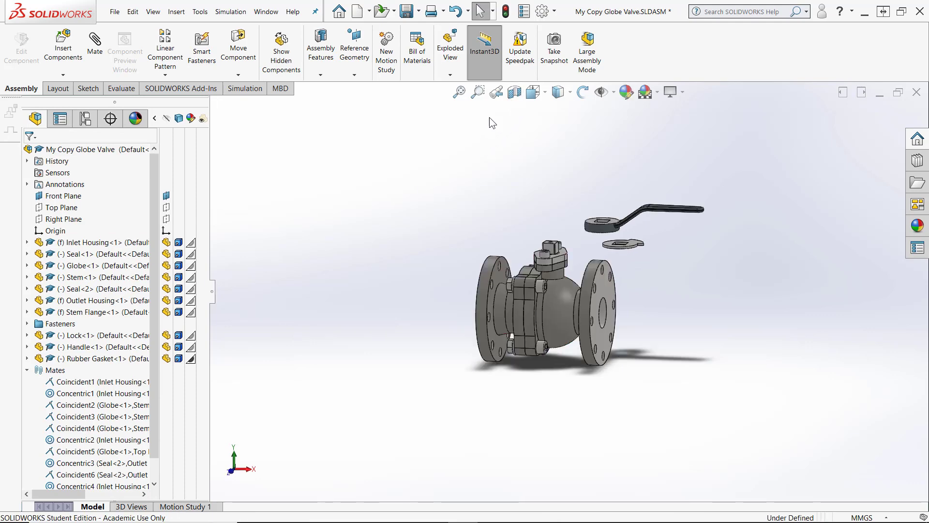
pyautogui.click(514, 92)
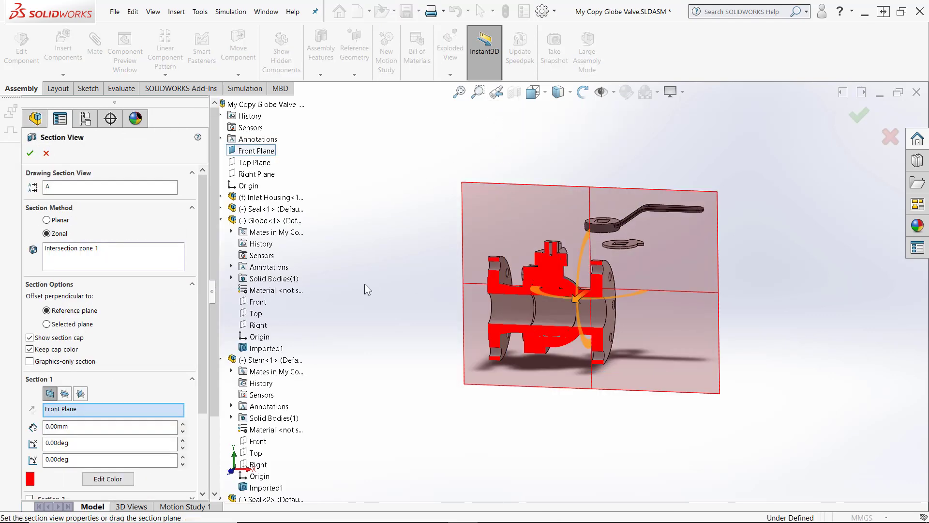
pyautogui.press('Return')
# Drag the stem and globe to test their rotation inside the sectioned housing
pyautogui.scroll(-5, 561, 229)
pyautogui.scroll(-1, 562, 230)
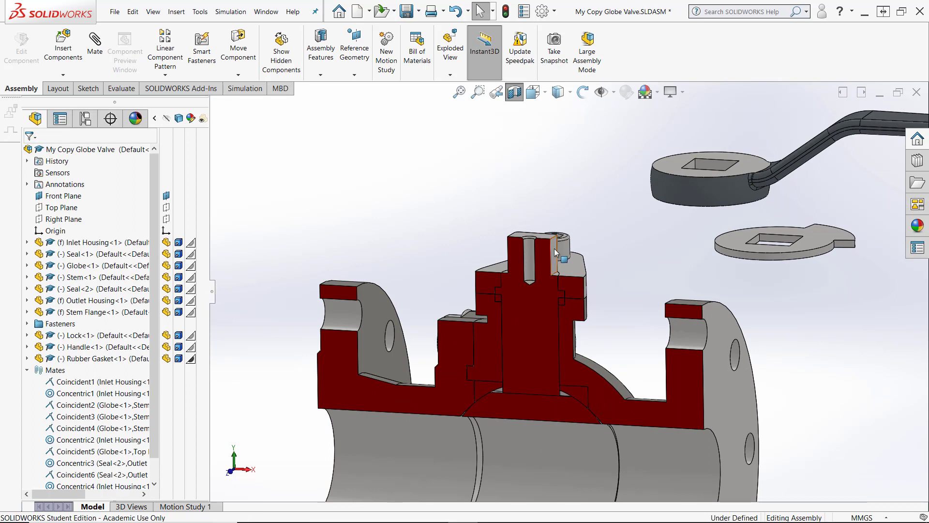
pyautogui.moveTo(554, 248)
pyautogui.mouseDown()
pyautogui.moveTo(546, 258)
pyautogui.moveTo(557, 256)
pyautogui.moveTo(540, 257)
pyautogui.moveTo(560, 258)
pyautogui.moveTo(530, 258)
pyautogui.moveTo(559, 265)
pyautogui.mouseUp()
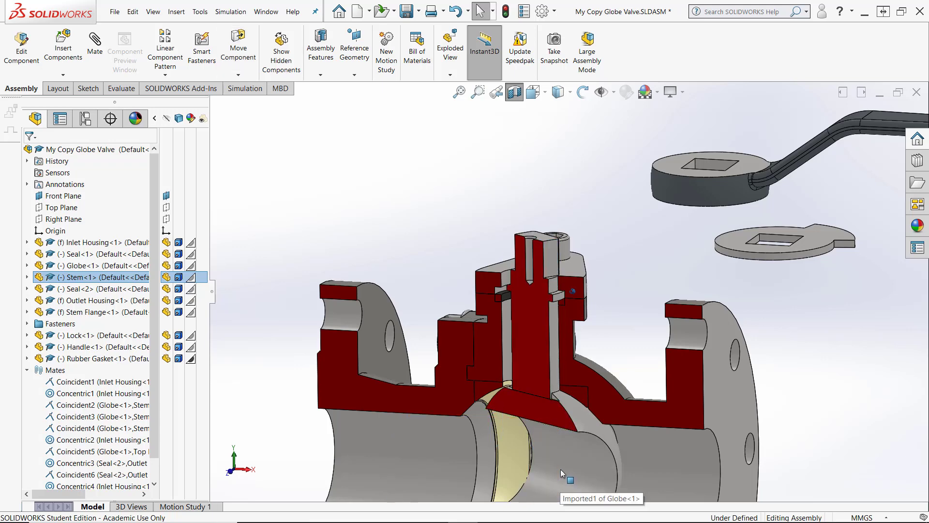
pyautogui.scroll(1, 559, 466)
pyautogui.keyDown('ctrl'); pyautogui.moveTo(559, 467); pyautogui.dragTo(572, 213, button='middle'); pyautogui.keyUp('ctrl')
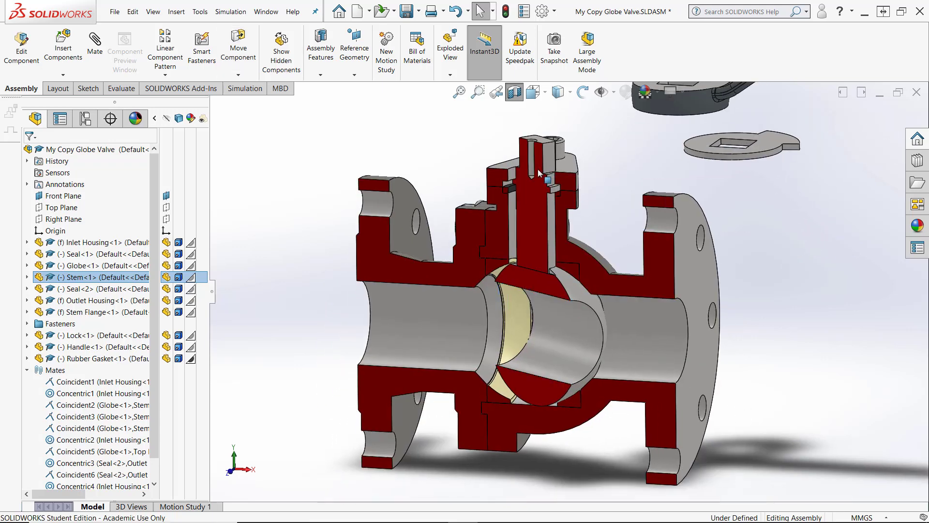
pyautogui.moveTo(551, 179); pyautogui.dragTo(578, 157)
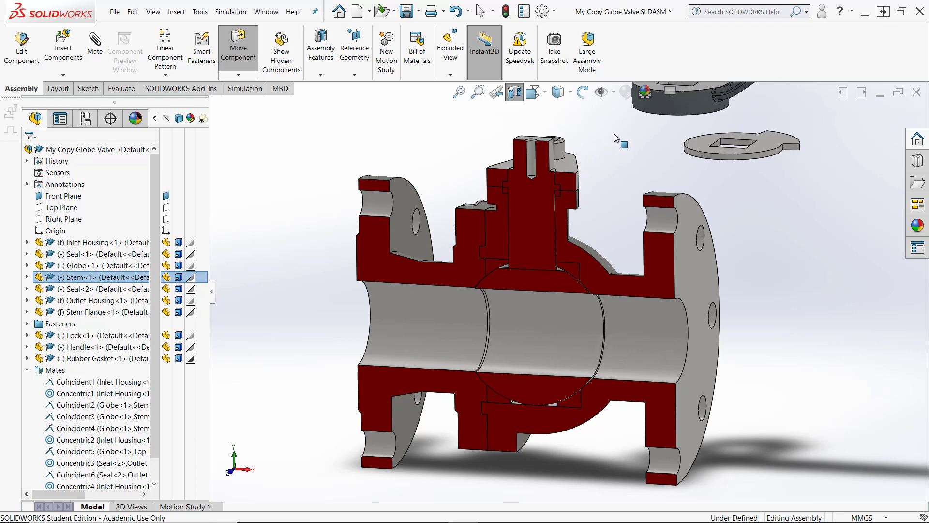
pyautogui.moveTo(609, 144); pyautogui.dragTo(610, 145)
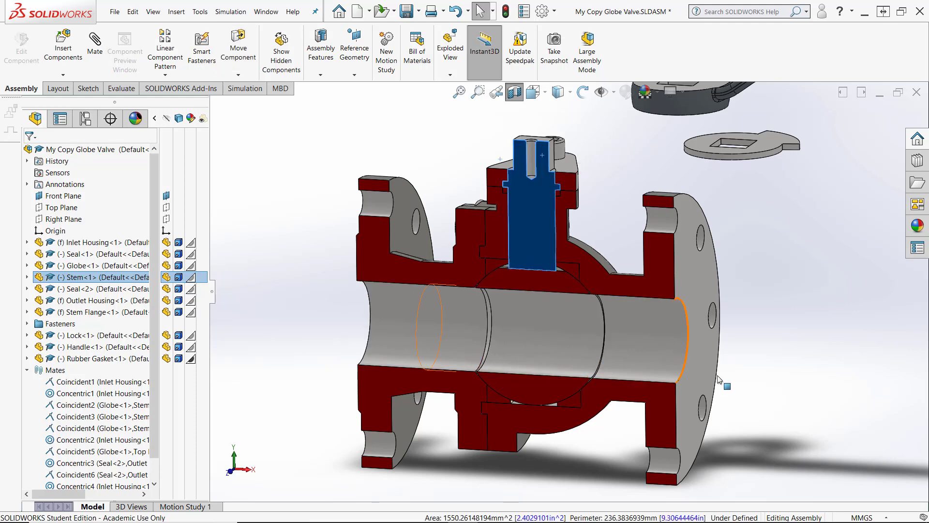
pyautogui.moveTo(817, 315); pyautogui.dragTo(765, 298, button='middle')
pyautogui.moveTo(504, 317); pyautogui.dragTo(553, 188, button='middle')
pyautogui.moveTo(552, 188); pyautogui.dragTo(600, 307)
pyautogui.press('Escape')
# Drag the globe from a side view to test its rotation, then turn off the section view
pyautogui.moveTo(605, 431); pyautogui.dragTo(610, 280, button='middle')
pyautogui.scroll(-3, 563, 316)
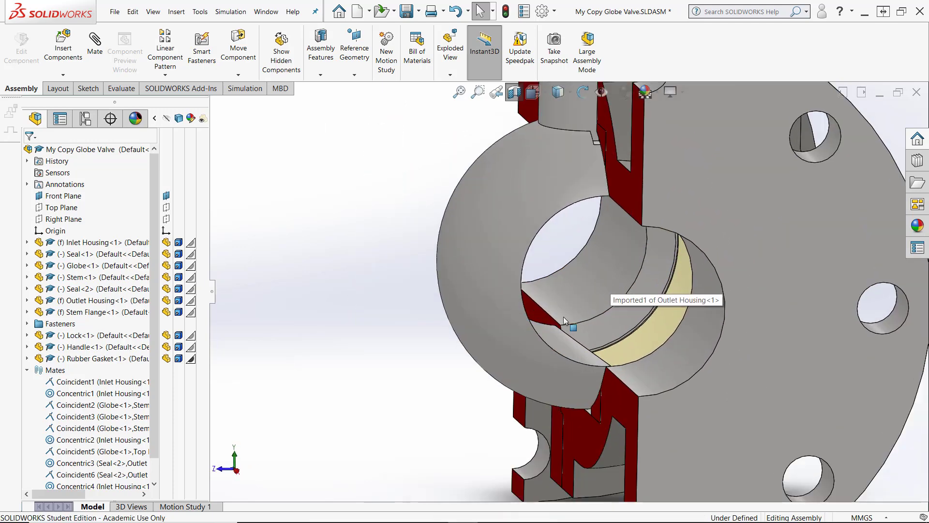
pyautogui.moveTo(536, 361); pyautogui.dragTo(665, 301)
pyautogui.moveTo(582, 318); pyautogui.dragTo(704, 328)
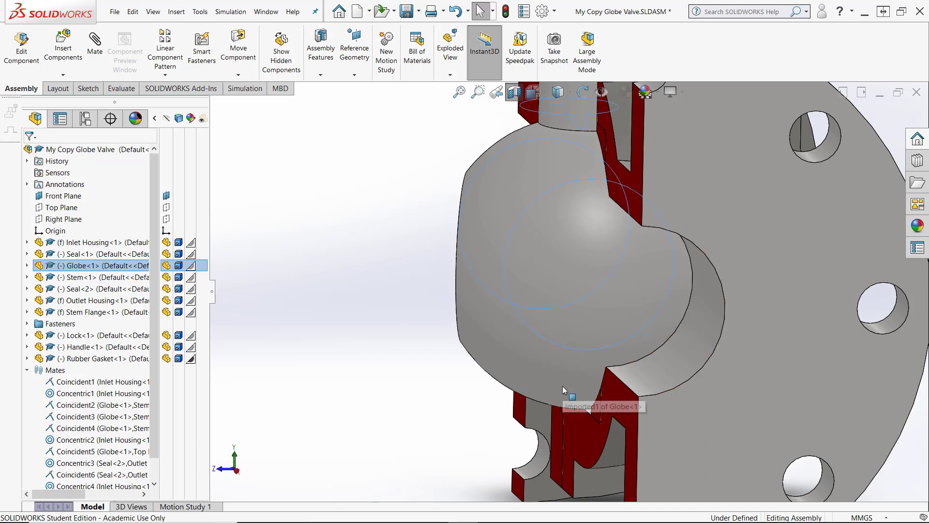
pyautogui.press('Escape')
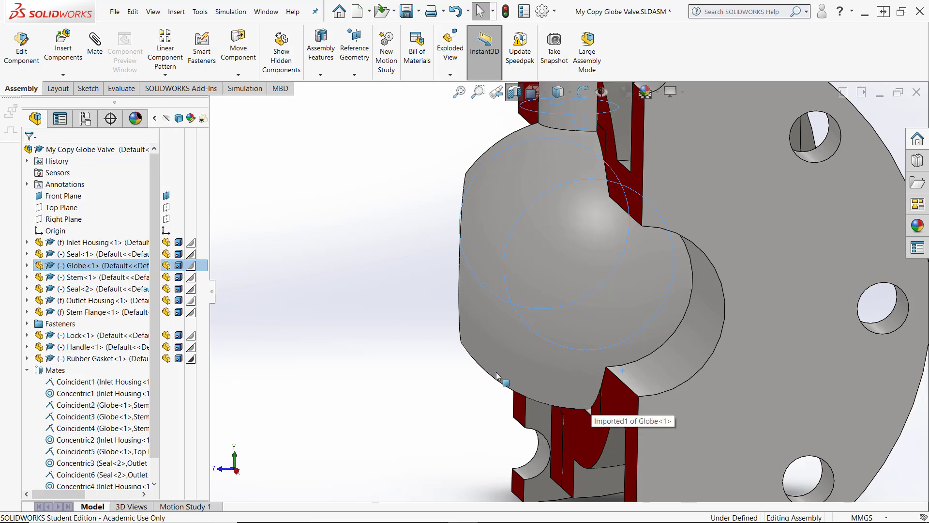
pyautogui.scroll(7, 496, 372)
pyautogui.moveTo(496, 374); pyautogui.dragTo(542, 382, button='middle')
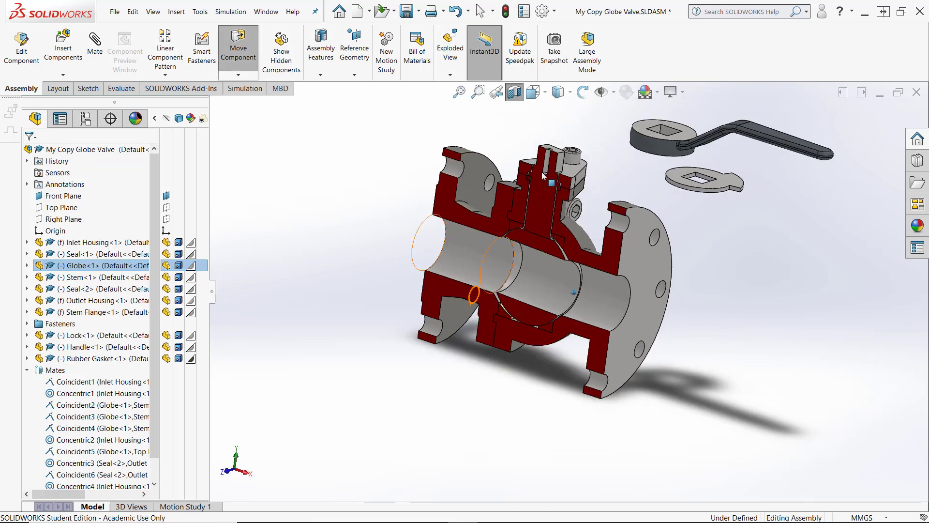
pyautogui.click(516, 94)
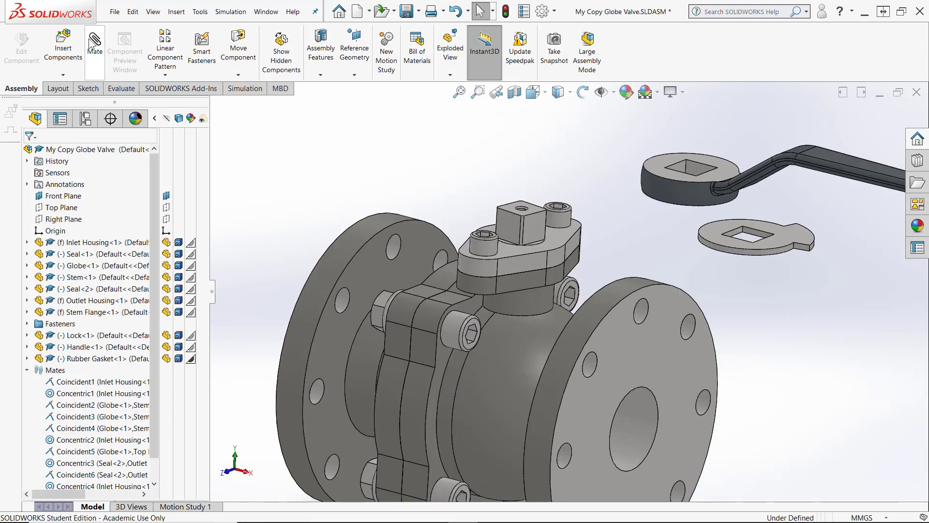
# Mate the Lock's flat face coincident with the top face of the Stem Flange
pyautogui.click(94, 44)
pyautogui.click(559, 237)
pyautogui.moveTo(560, 237); pyautogui.dragTo(748, 332, button='middle')
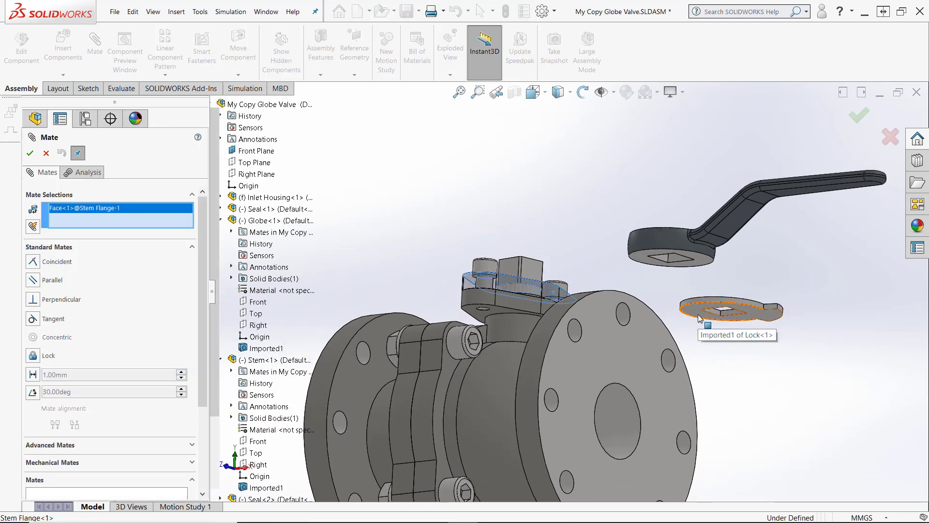
pyautogui.click(699, 317)
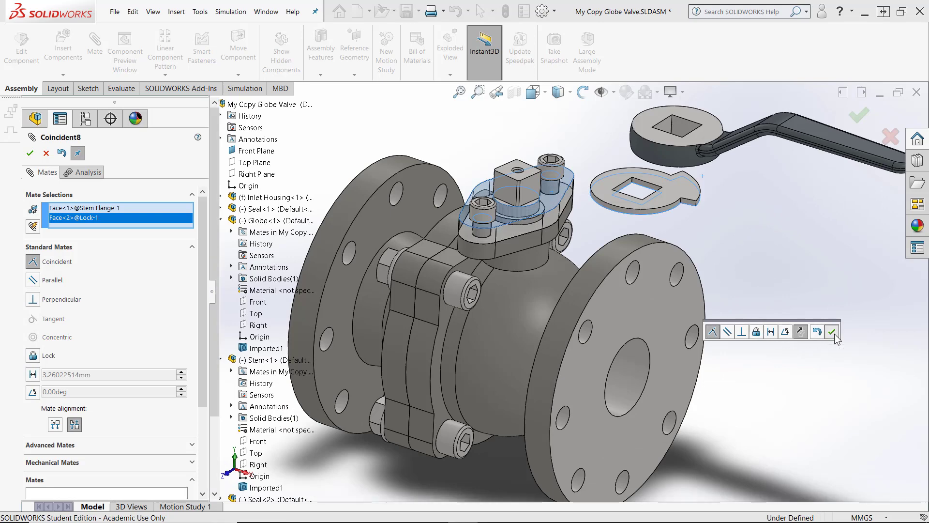
pyautogui.click(831, 332)
pyautogui.click(47, 153)
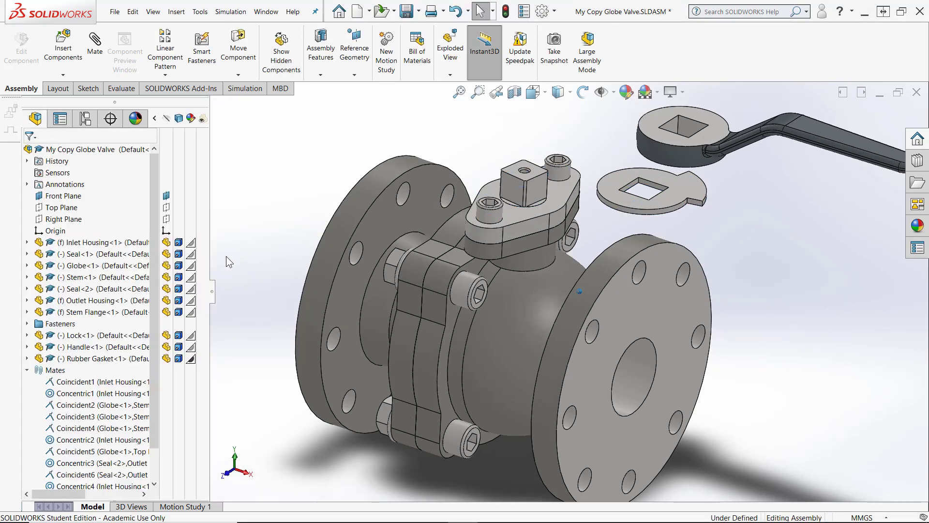
# Examine the Lock and Stem Flange components and their entries in the design tree
pyautogui.scroll(1, 225, 259)
pyautogui.click(27, 370)
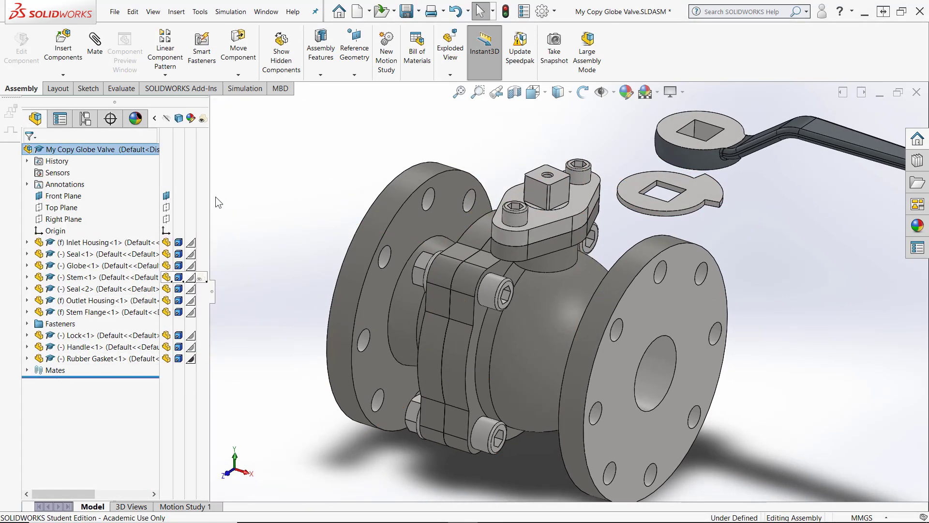
pyautogui.click(654, 215)
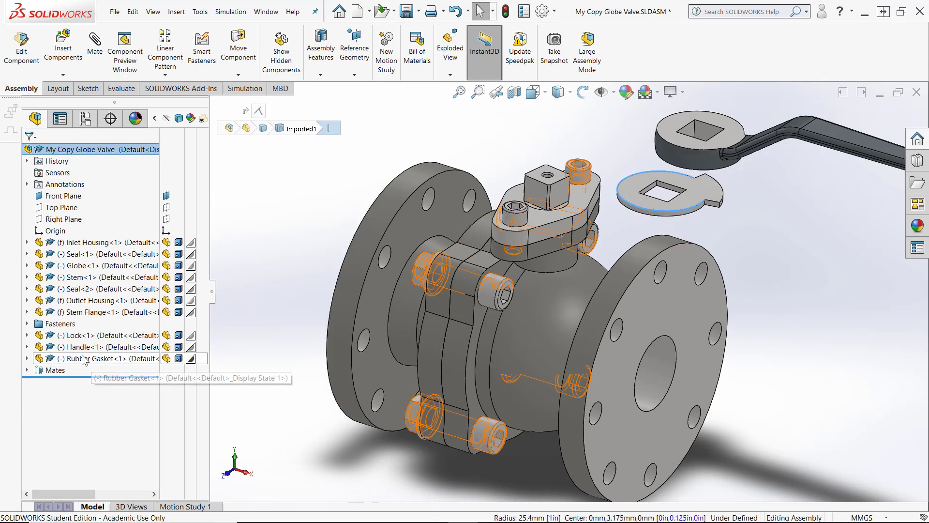
pyautogui.click(27, 335)
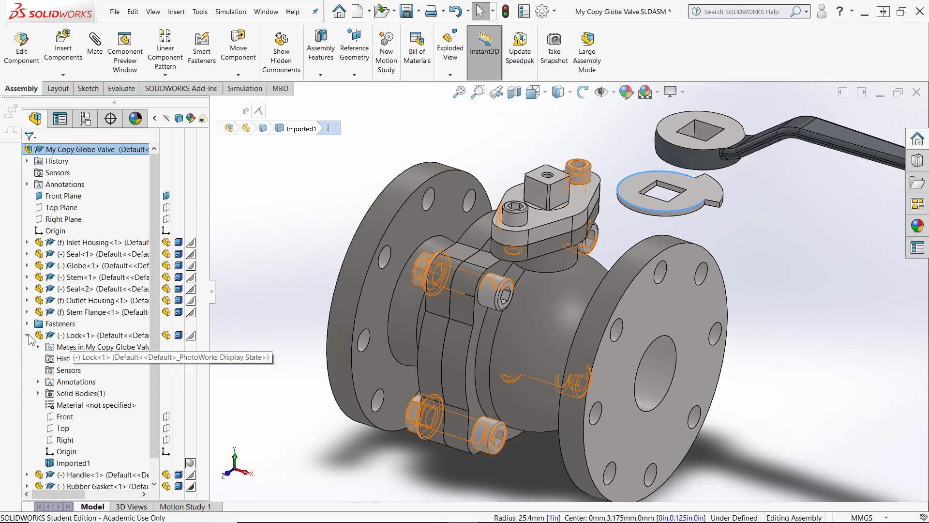
pyautogui.click(481, 141)
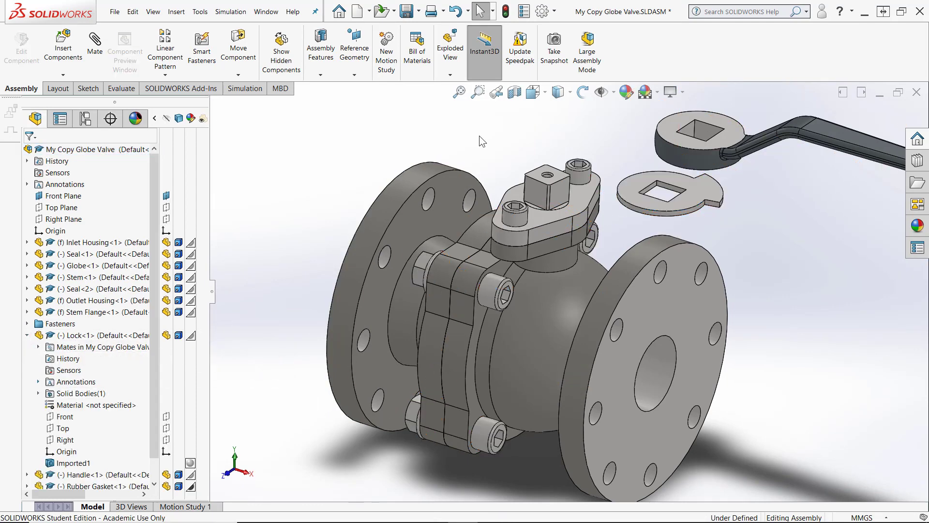
pyautogui.click(557, 217)
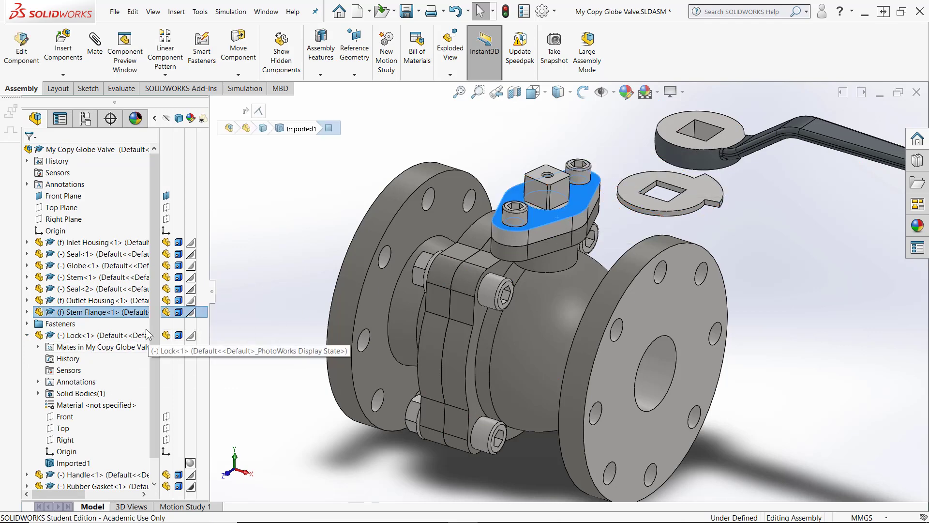
pyautogui.click(27, 311)
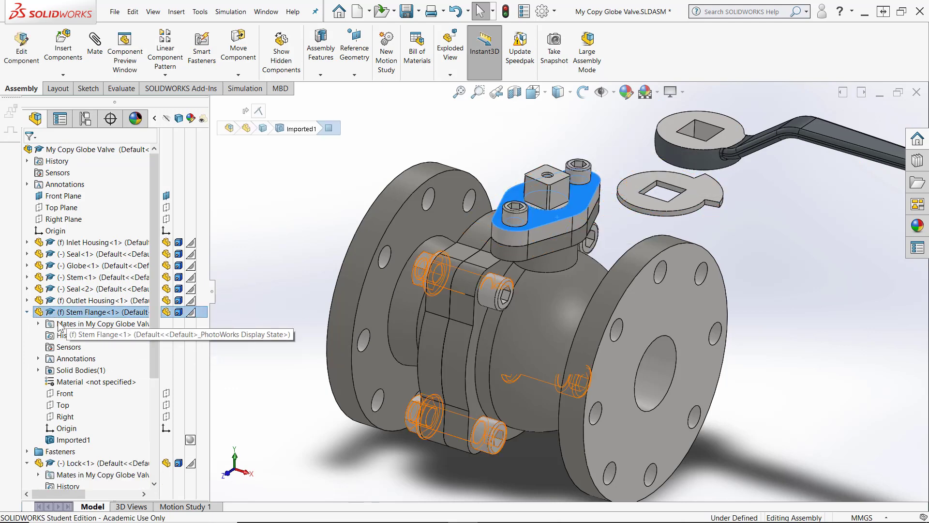
pyautogui.click(252, 333)
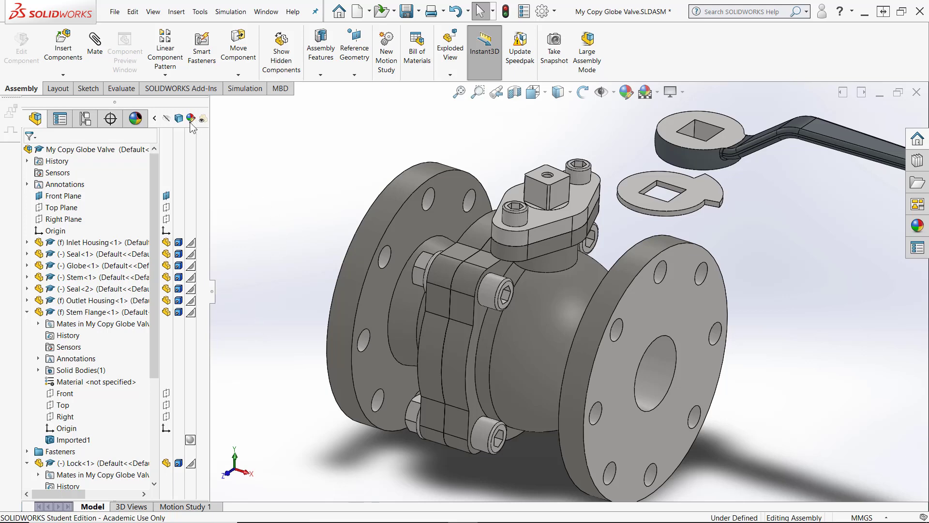
# Mate the Stem's Front plane coincident with the Lock's Front plane
pyautogui.click(95, 44)
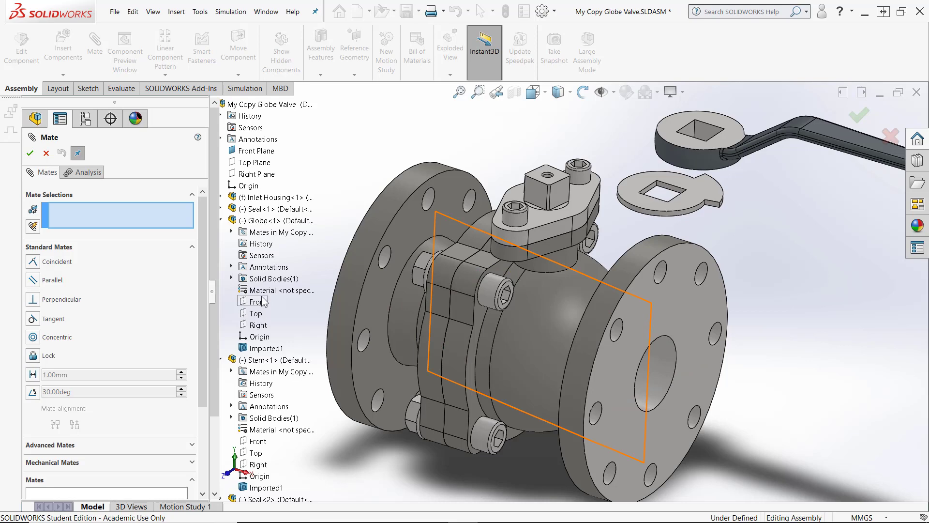
pyautogui.click(249, 314)
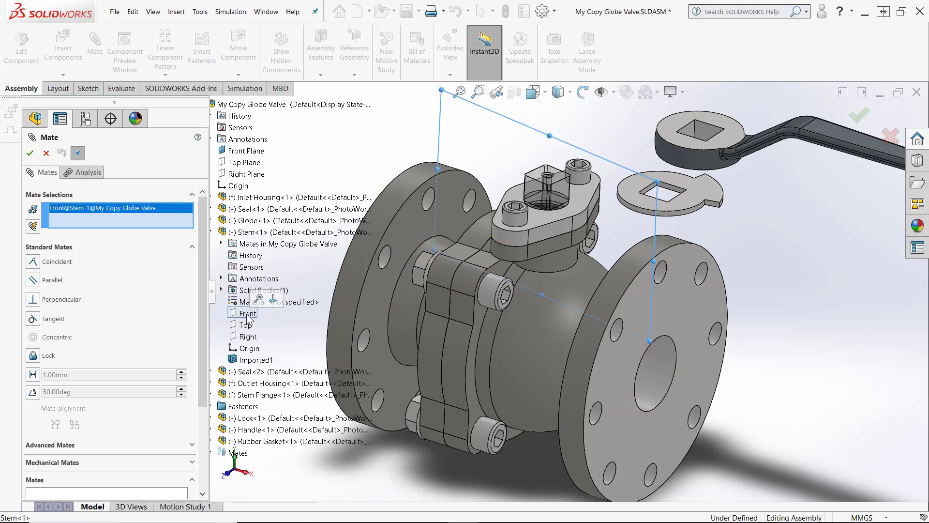
pyautogui.click(212, 418)
pyautogui.click(255, 442)
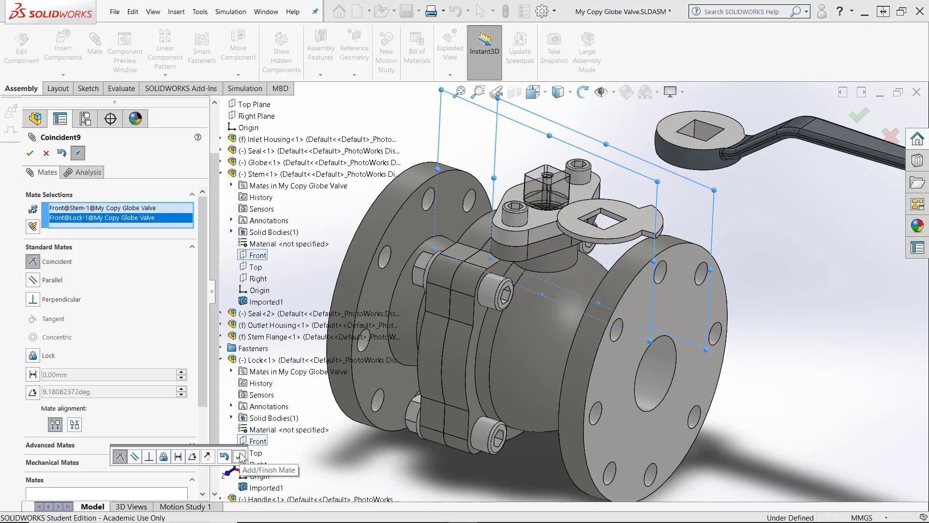
pyautogui.click(240, 455)
# Mate the Lock's Right plane coincident with the Stem's Right plane and close the Mate command
pyautogui.click(249, 466)
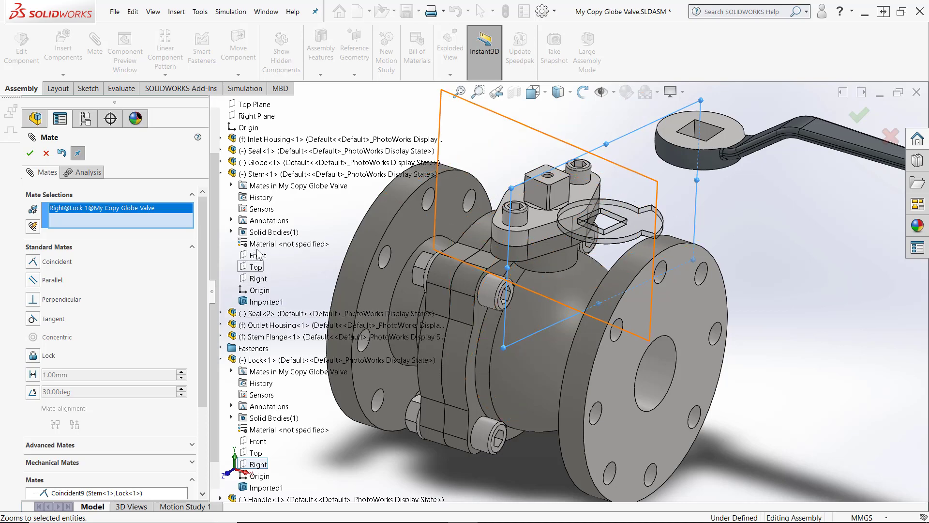
pyautogui.click(255, 280)
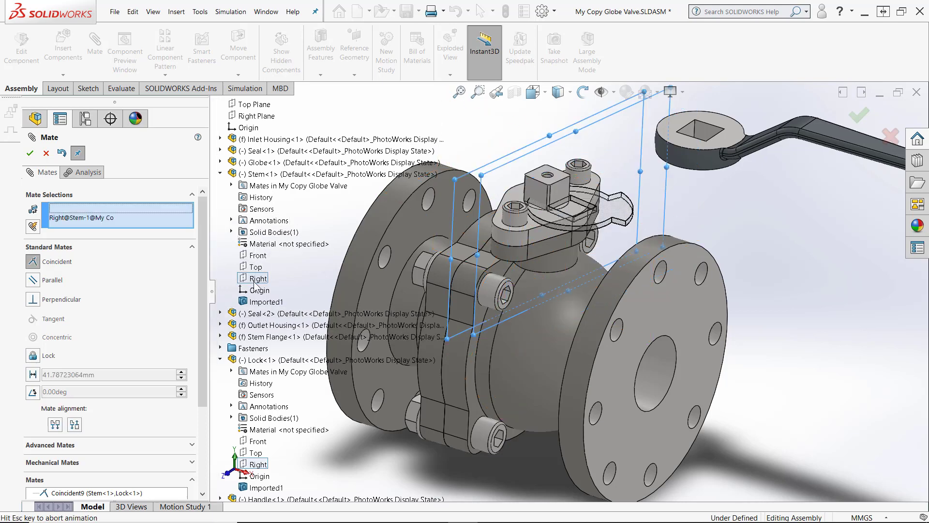
pyautogui.click(45, 154)
# Inspect how the Lock's square opening sits around the Stem top, including from the top view
pyautogui.scroll(-8, 572, 256)
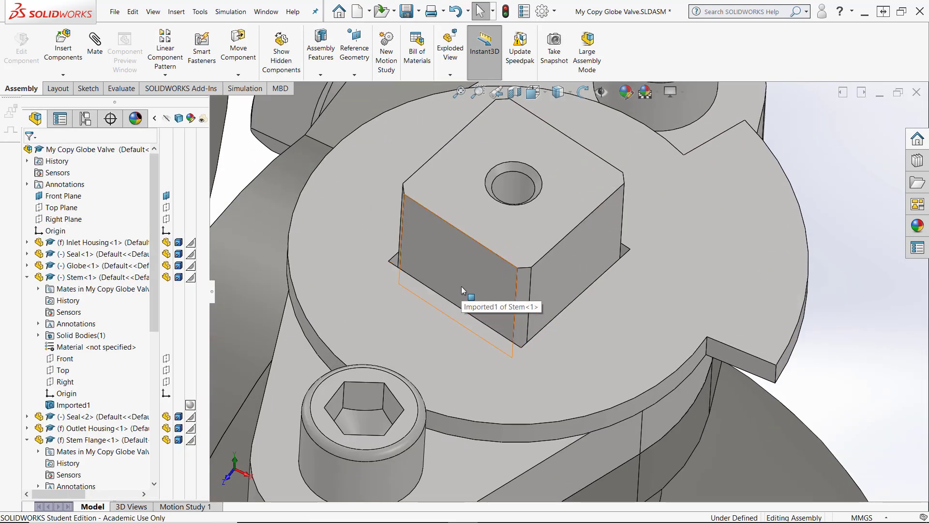
pyautogui.scroll(1, 767, 147)
pyautogui.scroll(2, 769, 155)
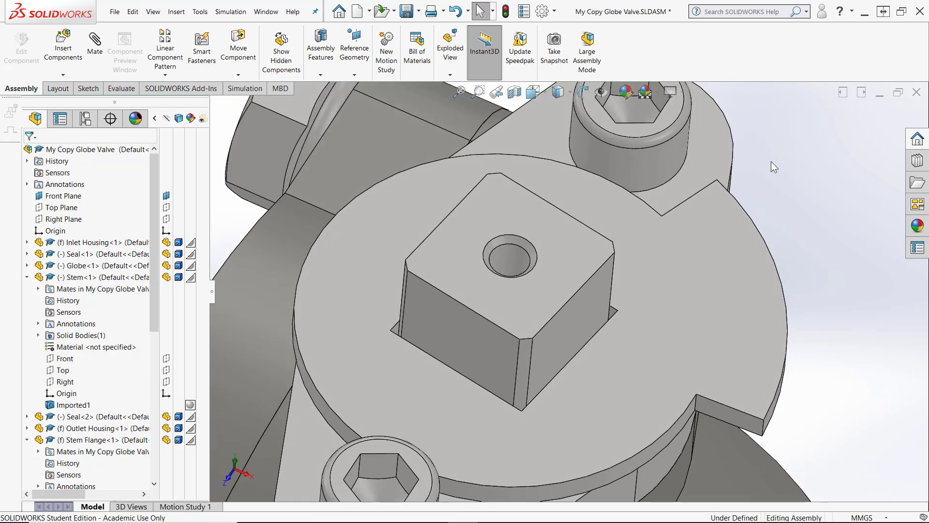
pyautogui.press('space')
pyautogui.click(617, 291)
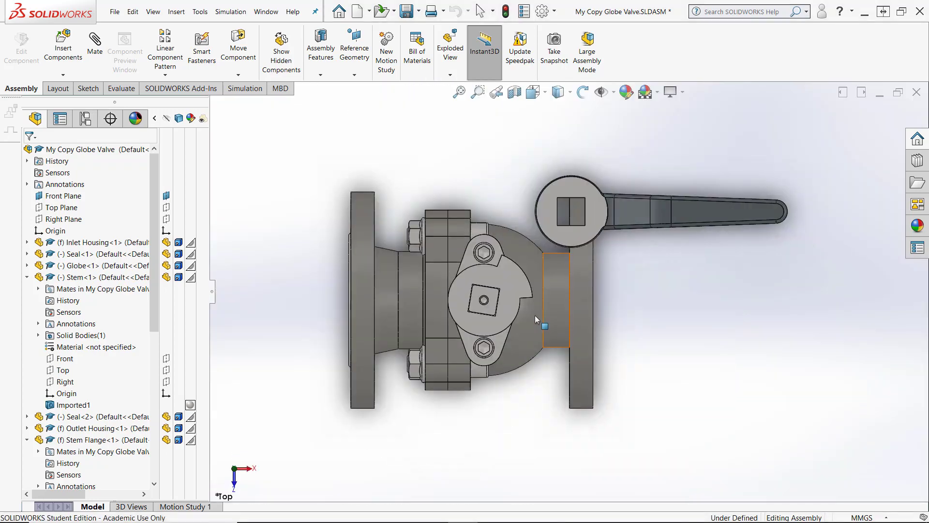
pyautogui.scroll(-6, 477, 304)
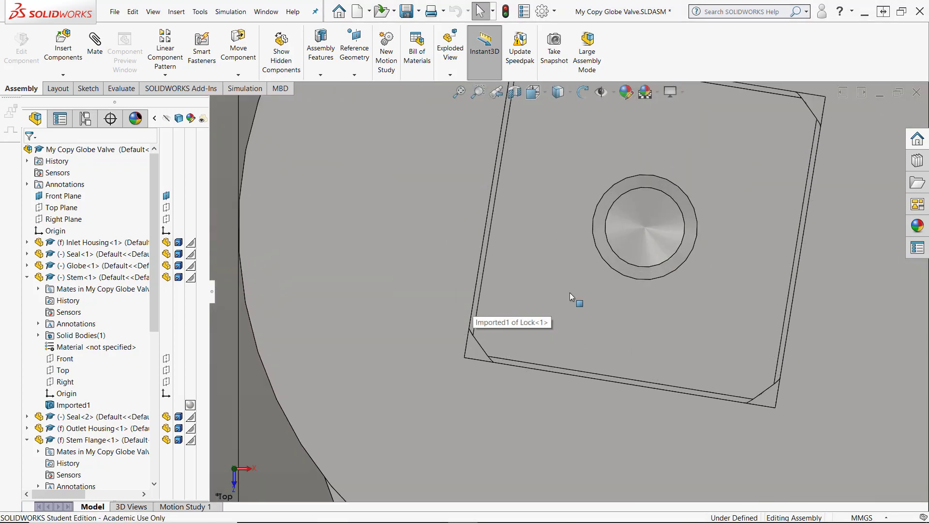
pyautogui.scroll(3, 570, 292)
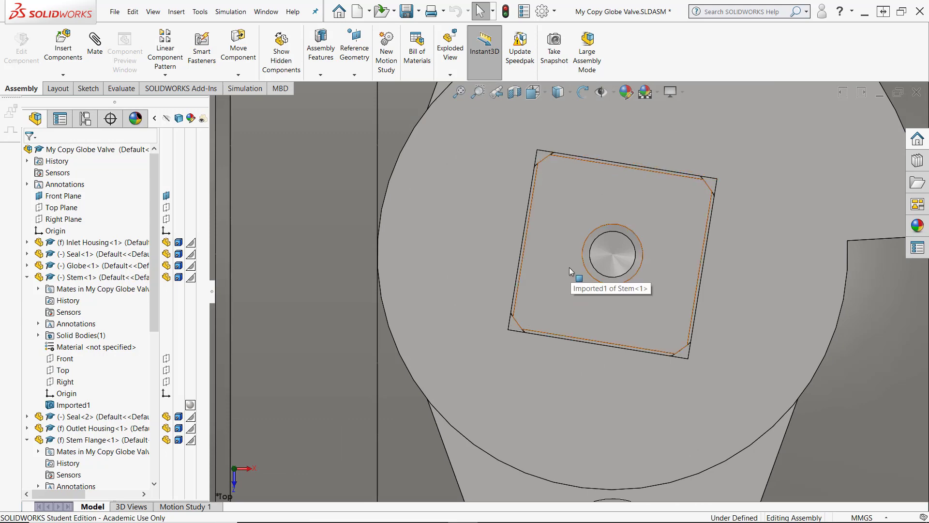
pyautogui.scroll(3, 569, 267)
pyautogui.scroll(4, 569, 266)
pyautogui.moveTo(484, 283); pyautogui.dragTo(483, 251, button='middle')
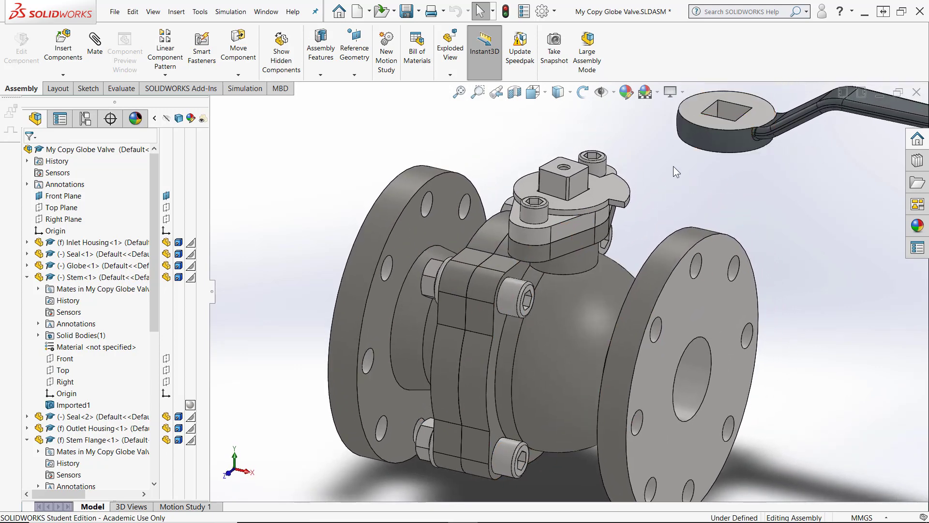
# Mate the Handle's underside face coincident with the Lock's top face
pyautogui.click(95, 44)
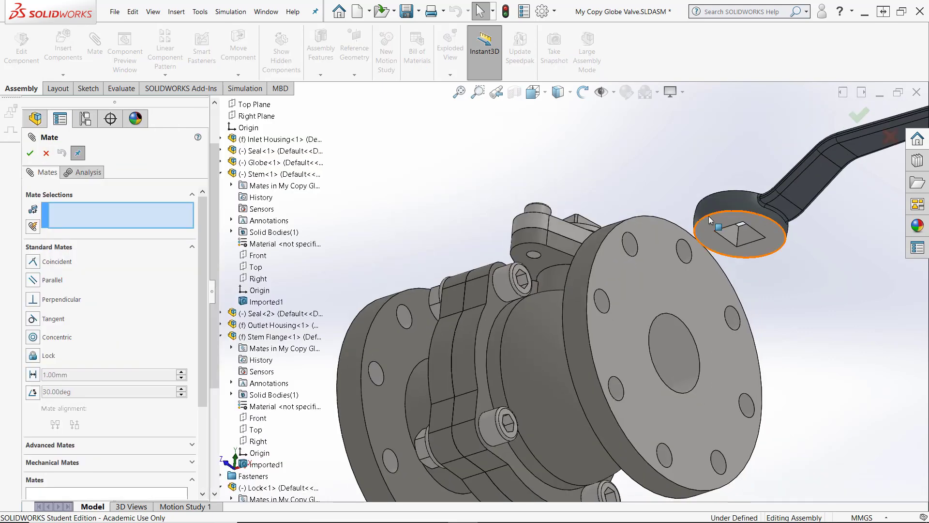
pyautogui.click(714, 223)
pyautogui.moveTo(552, 278); pyautogui.dragTo(708, 415, button='middle')
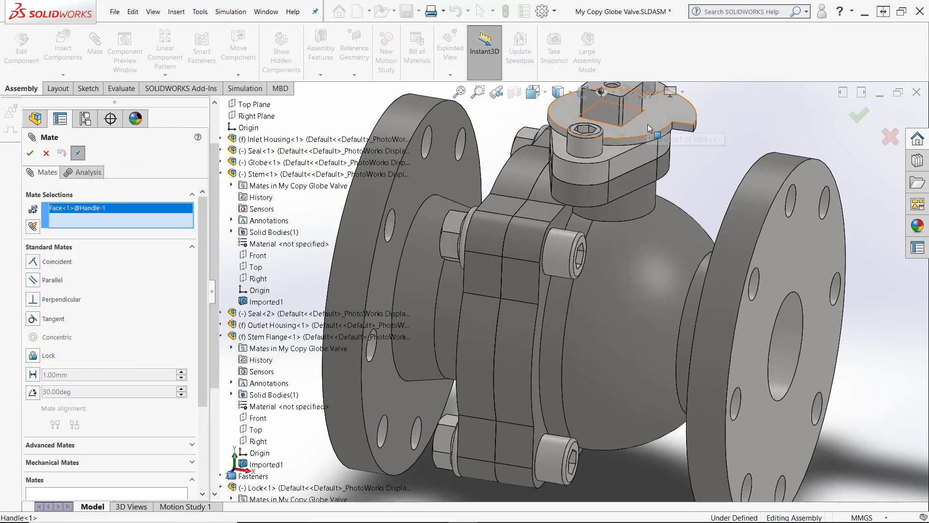
pyautogui.click(648, 128)
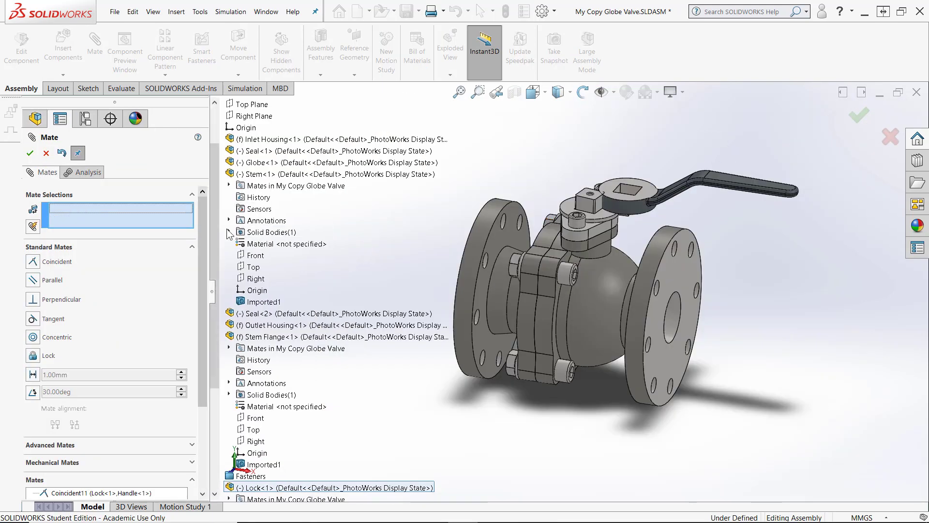
# Mate the Handle's Front plane to the Stem Flange's Front plane and its Right plane to the Lock's Right plane
pyautogui.scroll(-5, 232, 445)
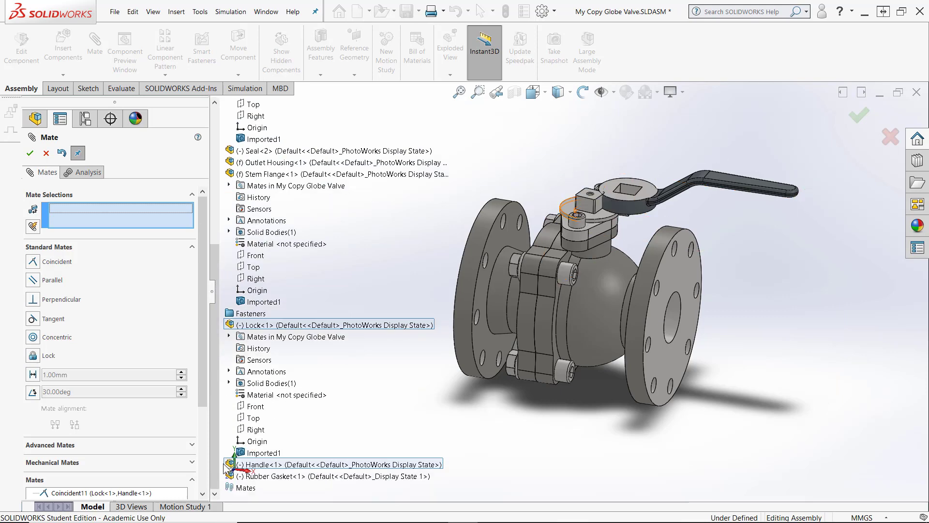
pyautogui.click(91, 46)
pyautogui.click(94, 42)
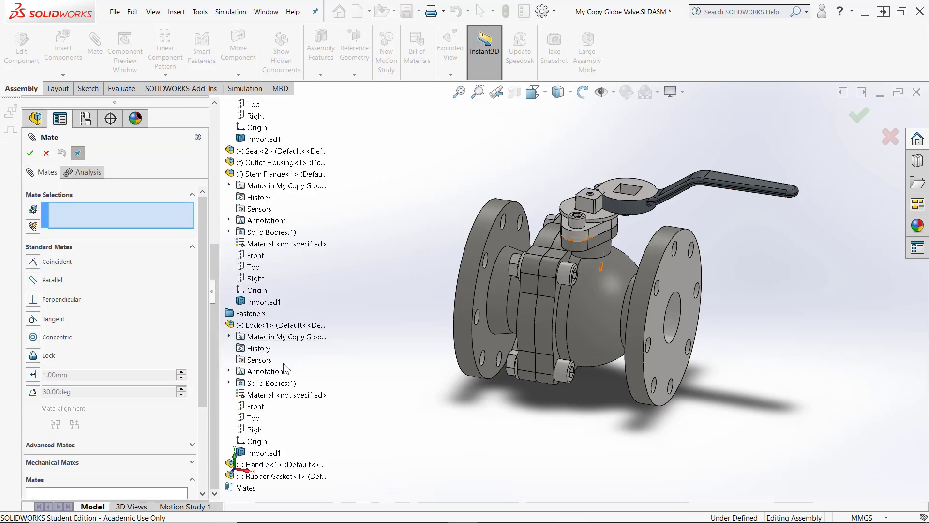
pyautogui.click(259, 255)
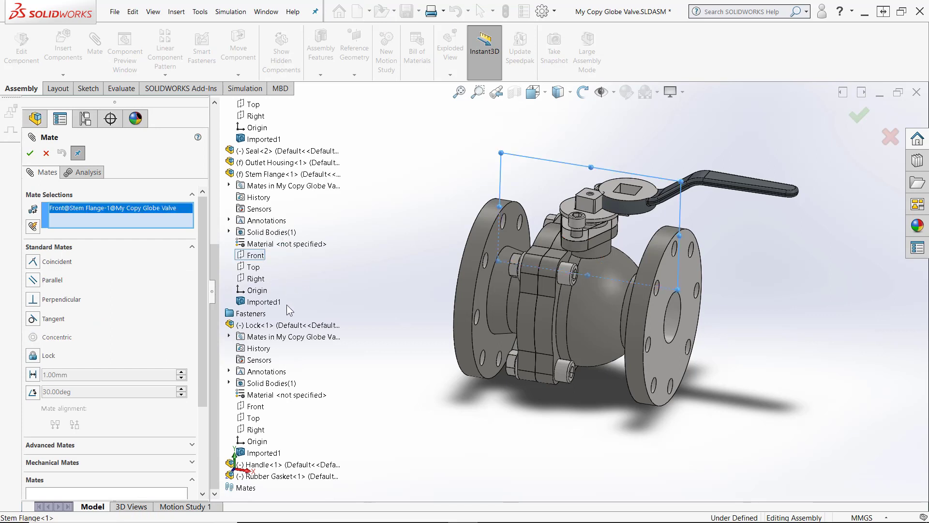
pyautogui.click(274, 419)
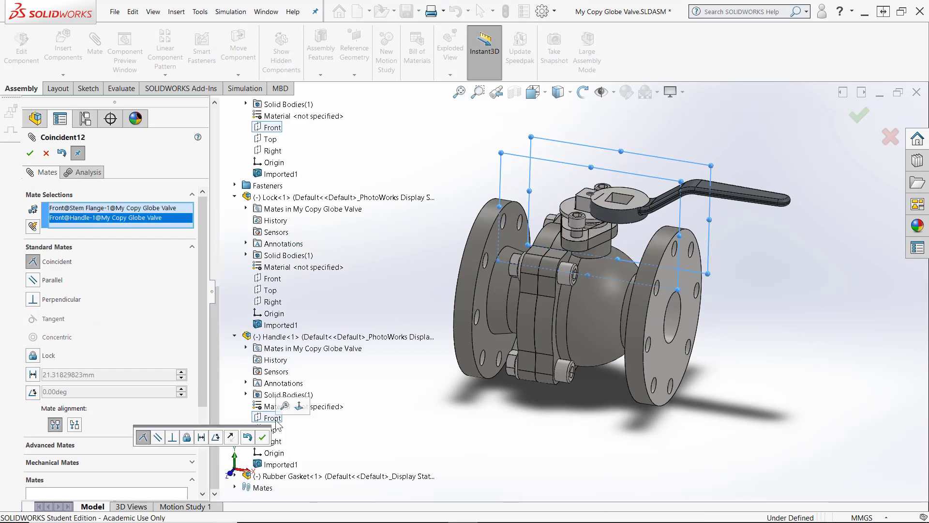
pyautogui.click(262, 437)
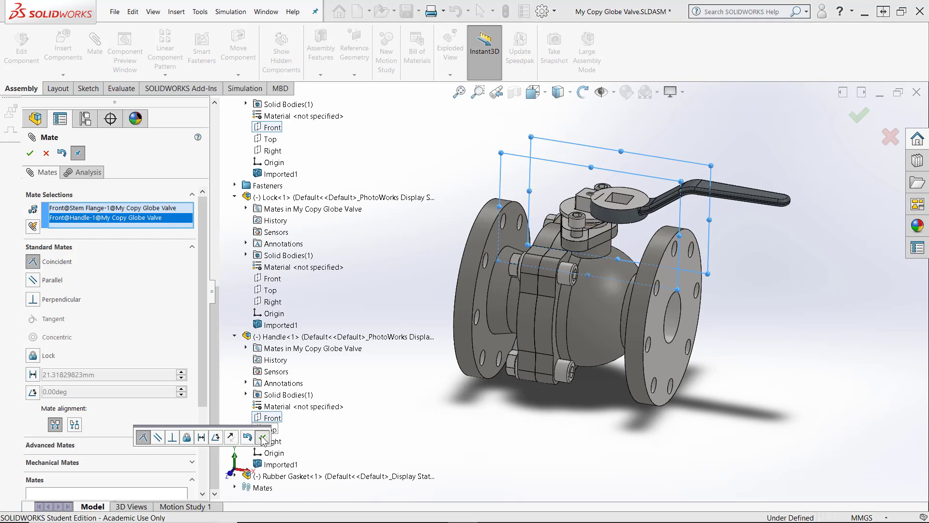
pyautogui.click(262, 441)
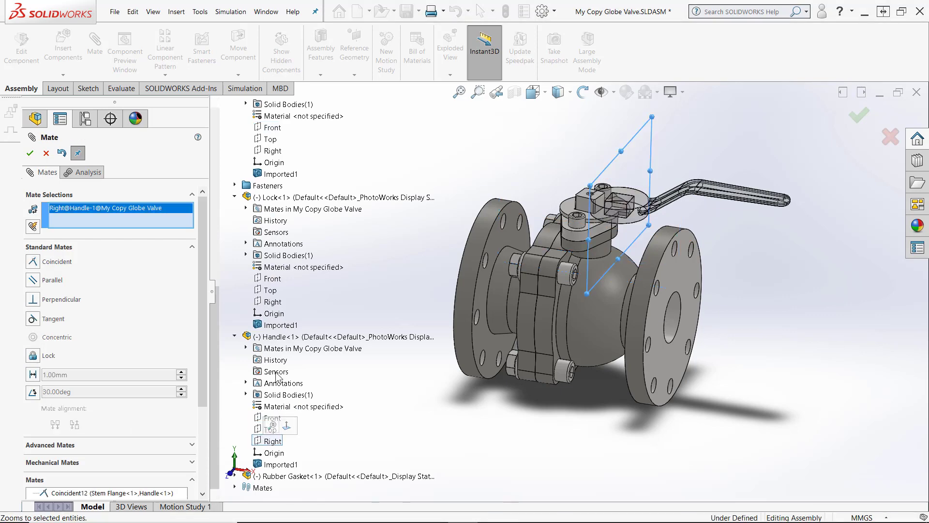
pyautogui.click(272, 302)
# Try to rotate the Handle by dragging it
pyautogui.moveTo(650, 188); pyautogui.dragTo(631, 216, button='middle')
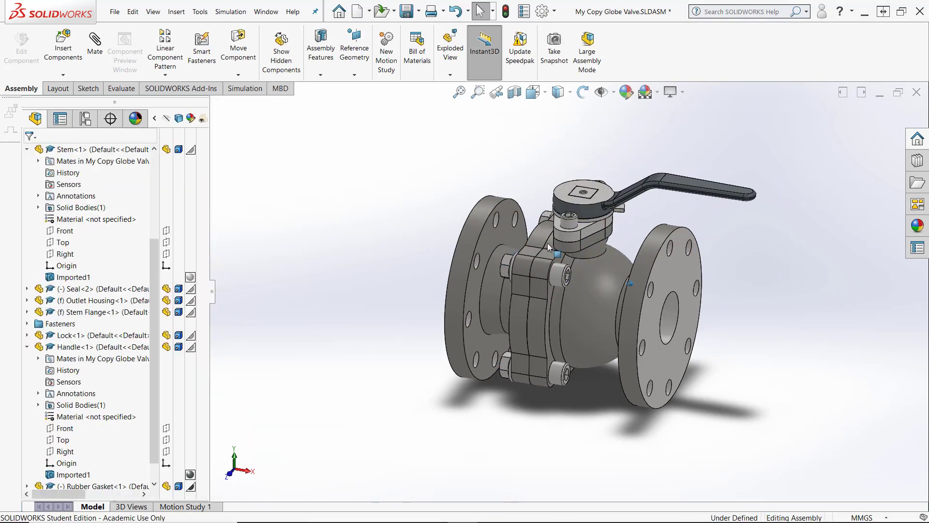
pyautogui.scroll(-1, 631, 216)
pyautogui.click(631, 213)
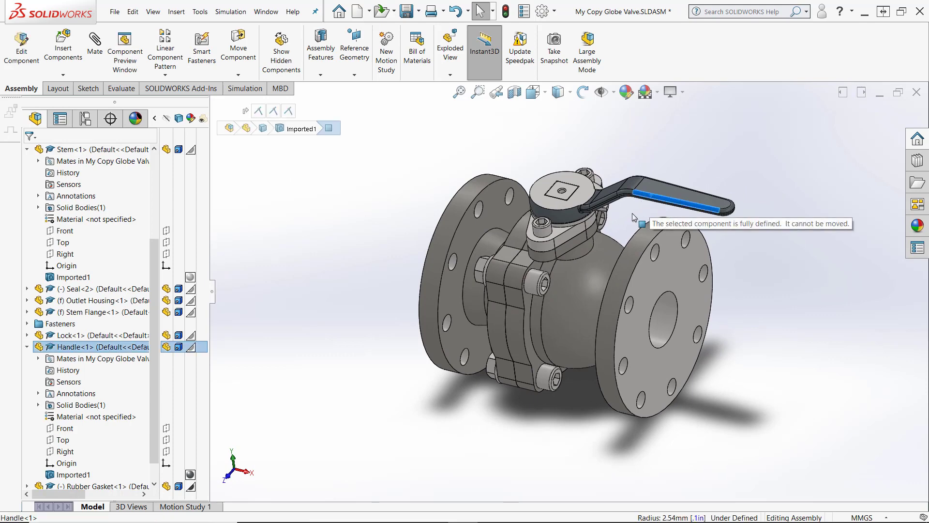
pyautogui.scroll(-2, 632, 213)
pyautogui.press('Escape')
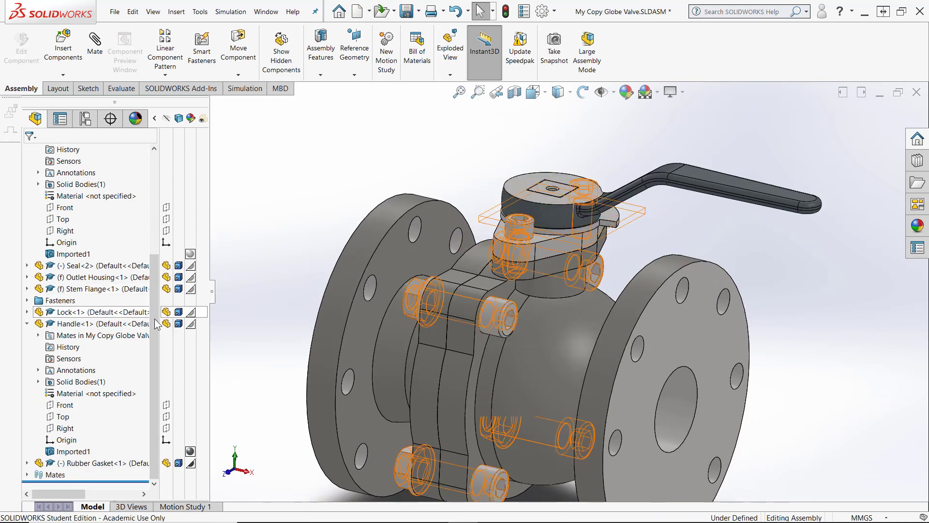
# Delete the Coincident12 and Coincident13 mates that tie the Handle to the Stem Flange and Lock
pyautogui.click(26, 475)
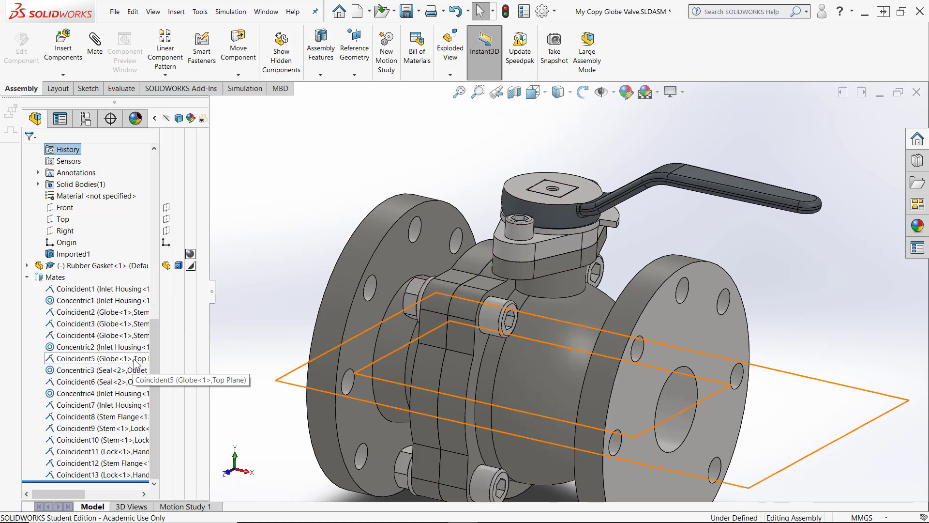
pyautogui.click(727, 211)
pyautogui.click(738, 190)
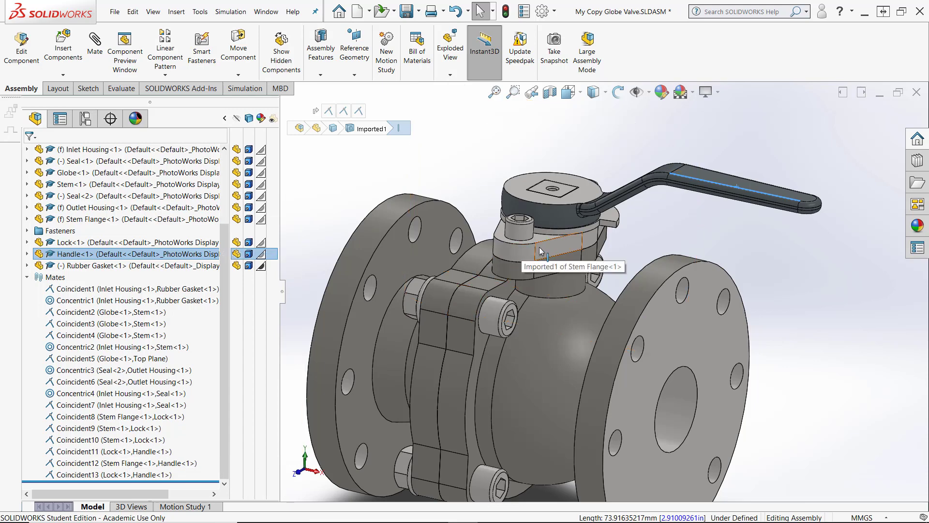
pyautogui.rightClick(135, 463)
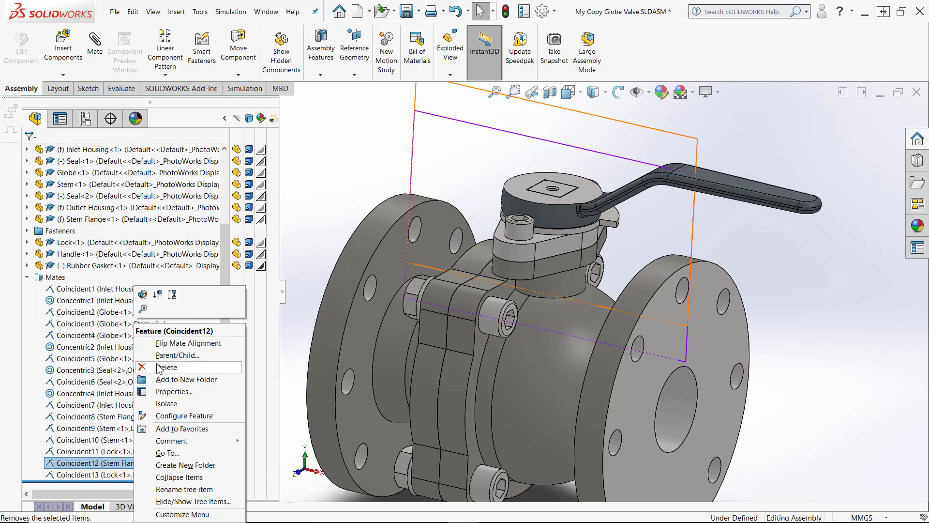
pyautogui.click(158, 368)
pyautogui.click(402, 206)
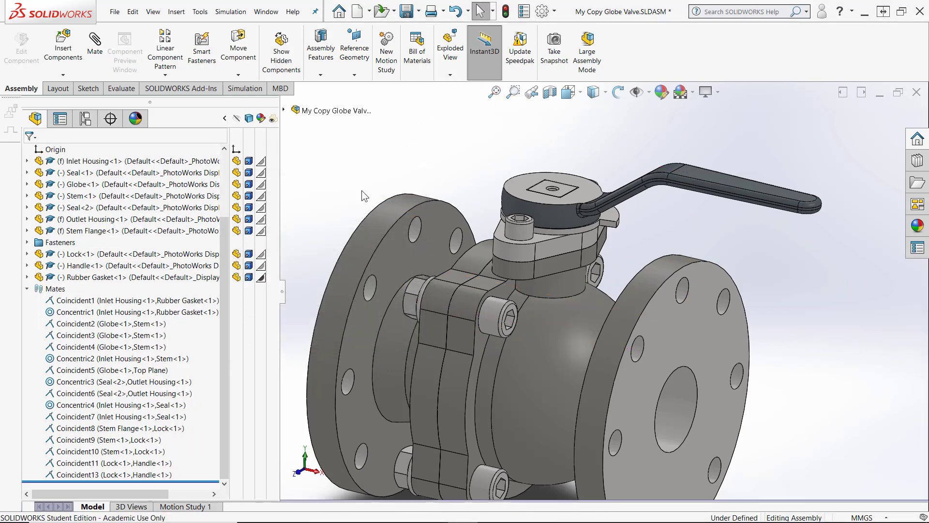
pyautogui.rightClick(124, 476)
pyautogui.click(152, 368)
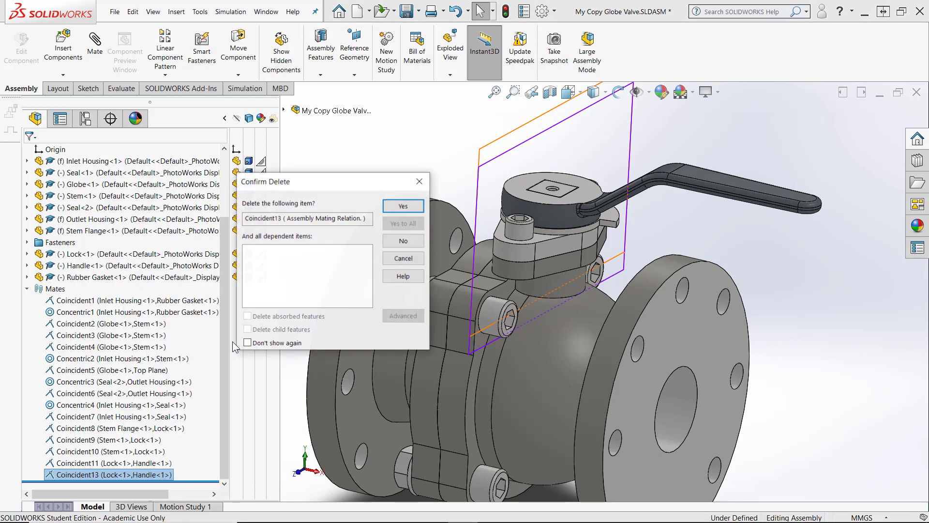
pyautogui.click(403, 206)
# Mate the Handle's Front and Right planes coincident with the Stem's Front and Right planes
pyautogui.click(283, 111)
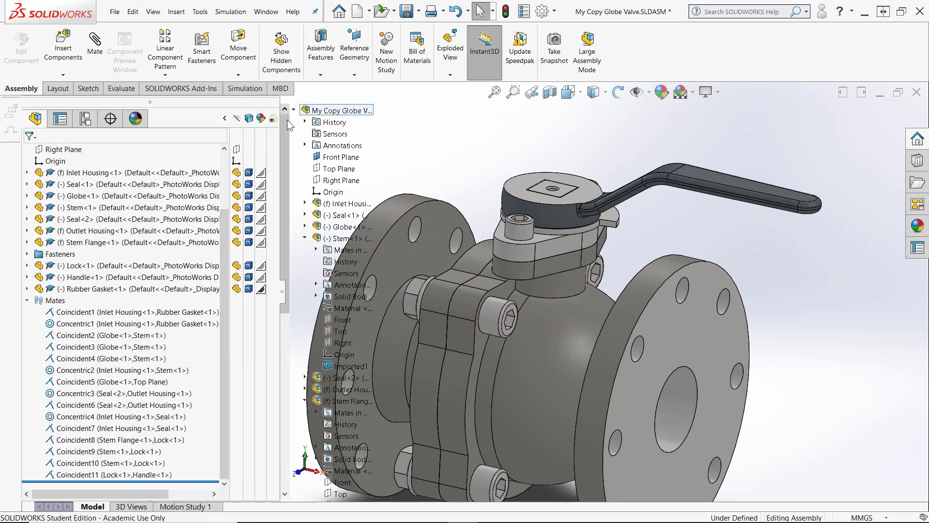
pyautogui.scroll(5, 521, 283)
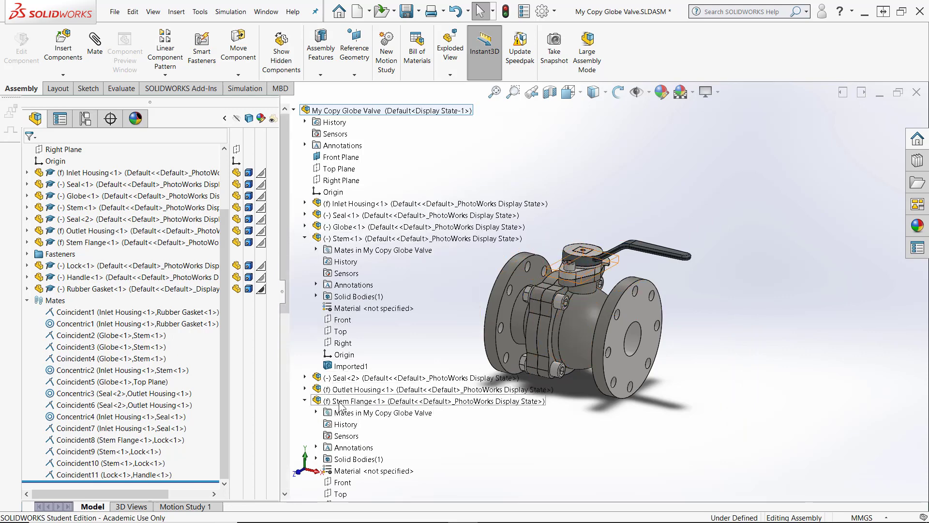
pyautogui.click(305, 401)
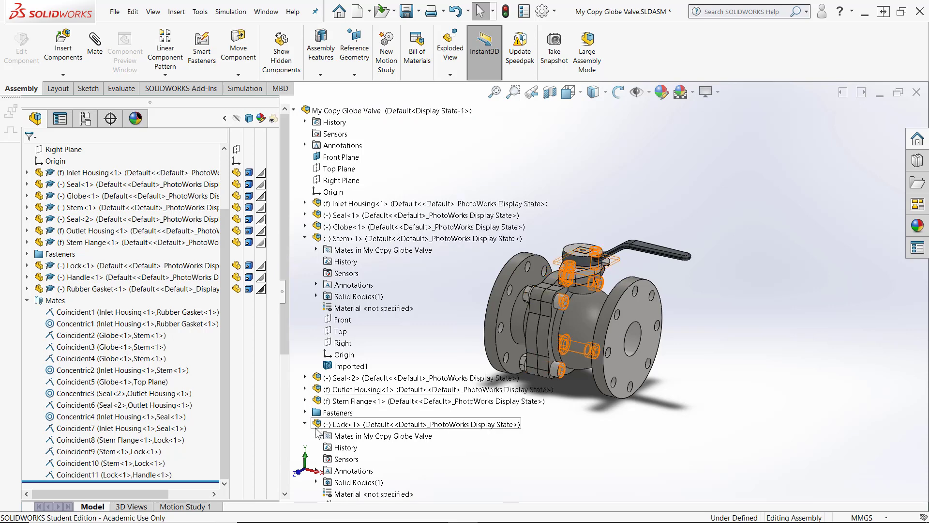
pyautogui.scroll(-2, 314, 464)
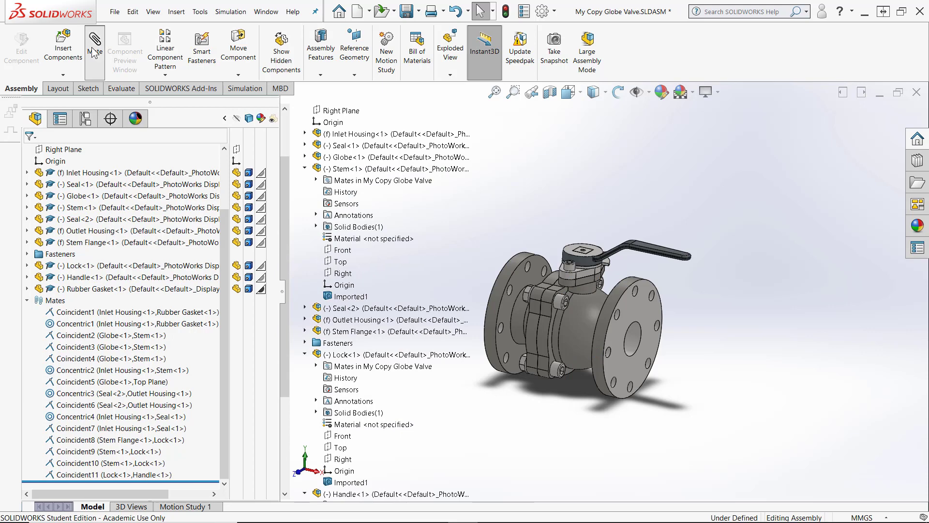
pyautogui.click(344, 436)
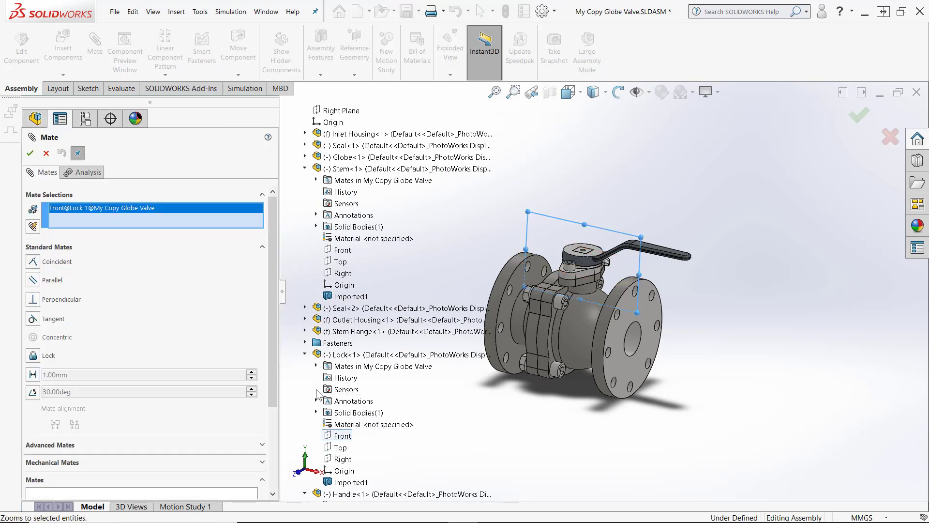
pyautogui.press('Delete')
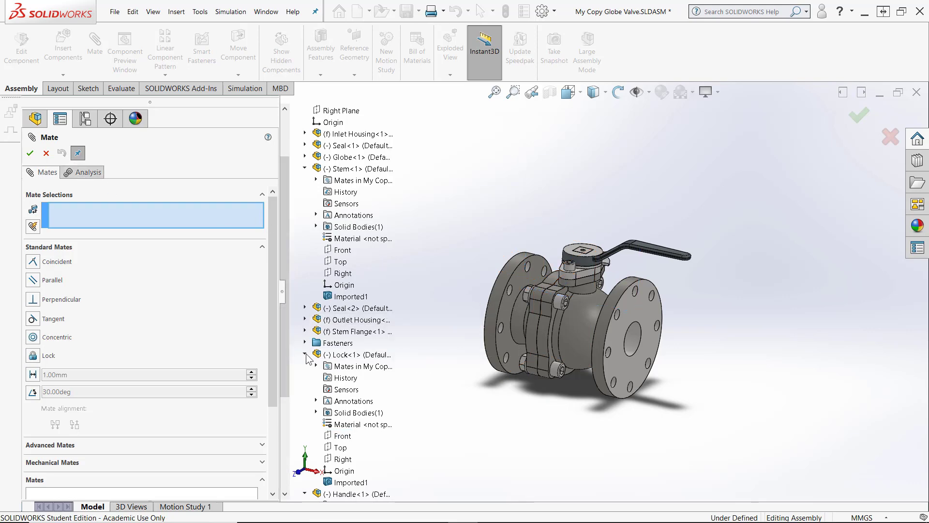
pyautogui.click(306, 354)
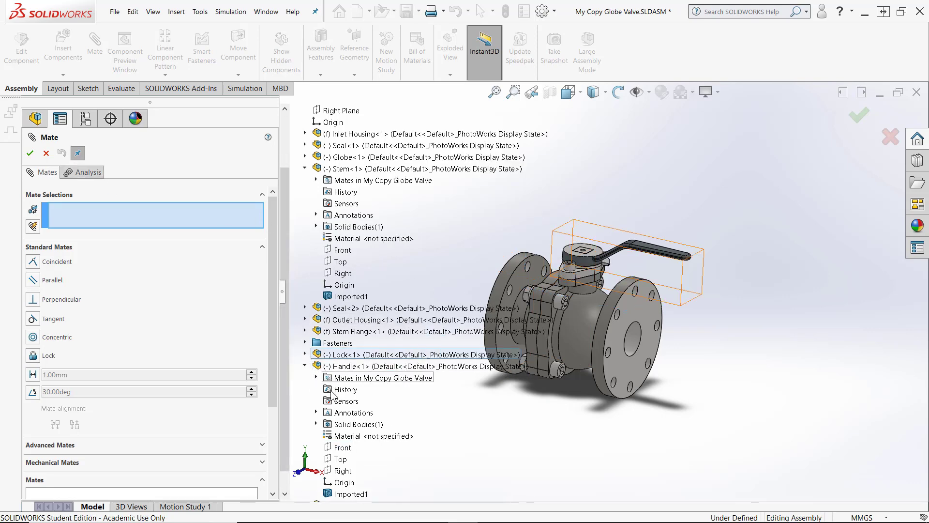
pyautogui.click(340, 449)
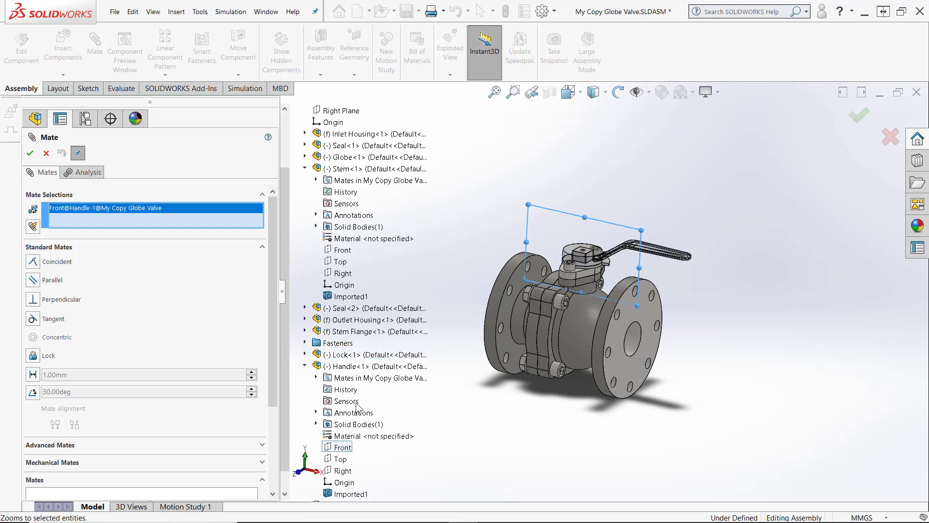
pyautogui.click(353, 251)
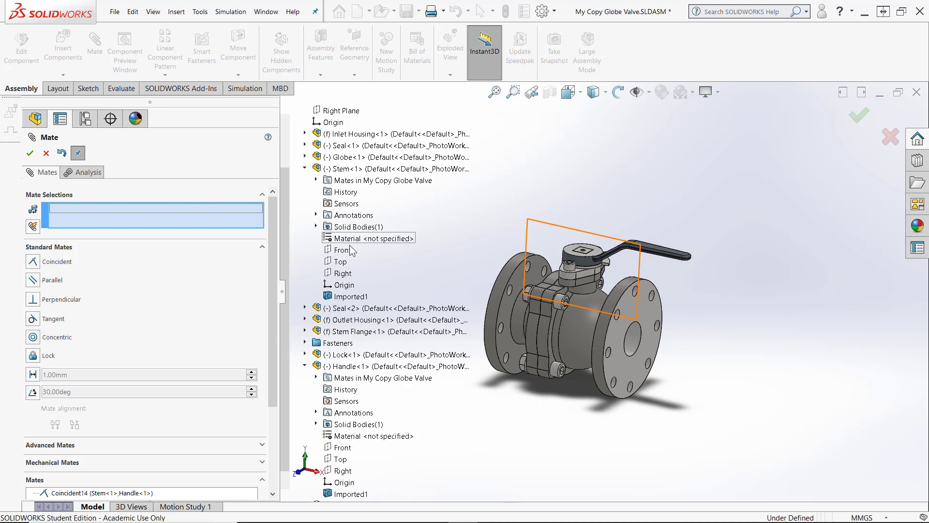
pyautogui.click(343, 274)
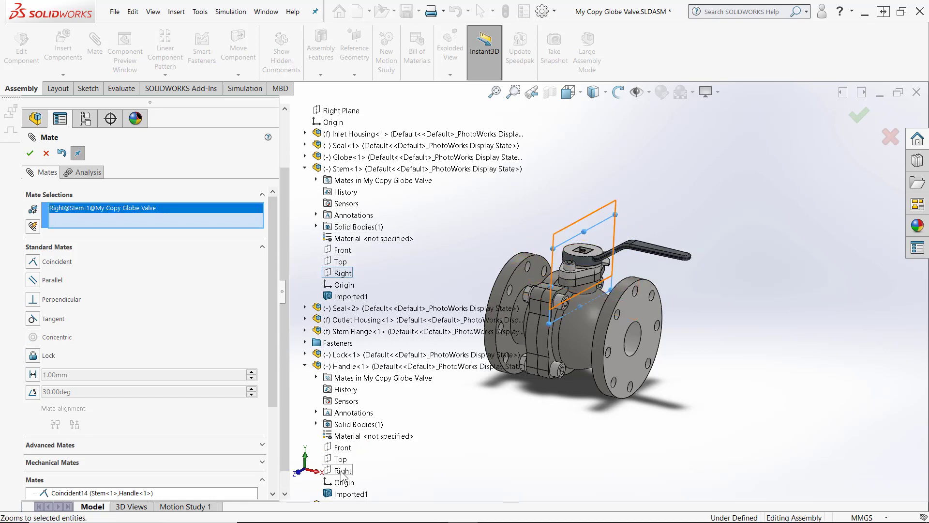
pyautogui.click(341, 473)
pyautogui.click(46, 154)
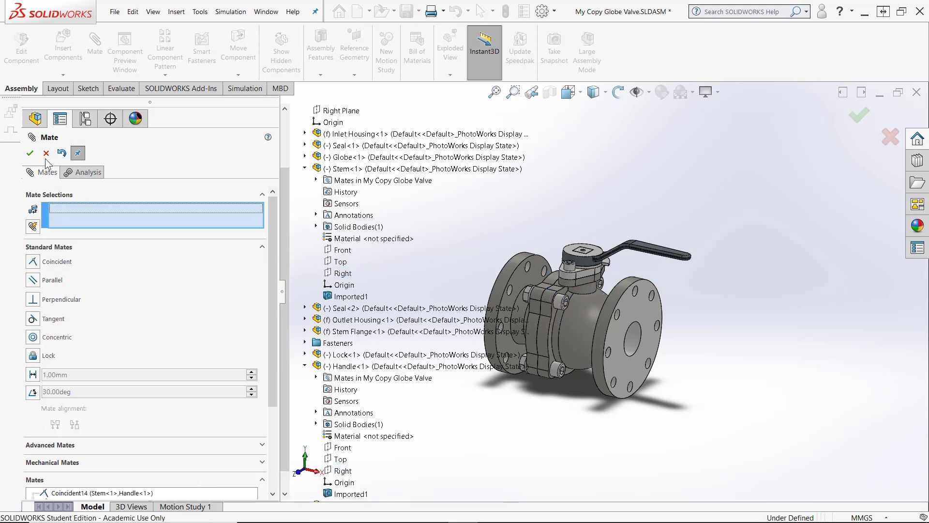
# Drag the Handle to check that it now turns with the stem
pyautogui.scroll(3, 640, 278)
pyautogui.click(640, 278)
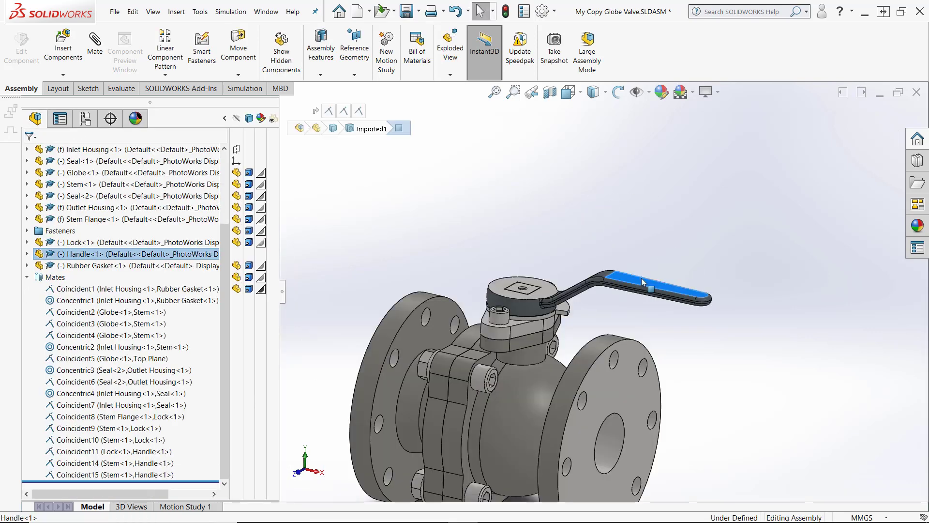
pyautogui.moveTo(620, 291); pyautogui.dragTo(561, 311)
pyautogui.scroll(3, 569, 291)
pyautogui.click(640, 286)
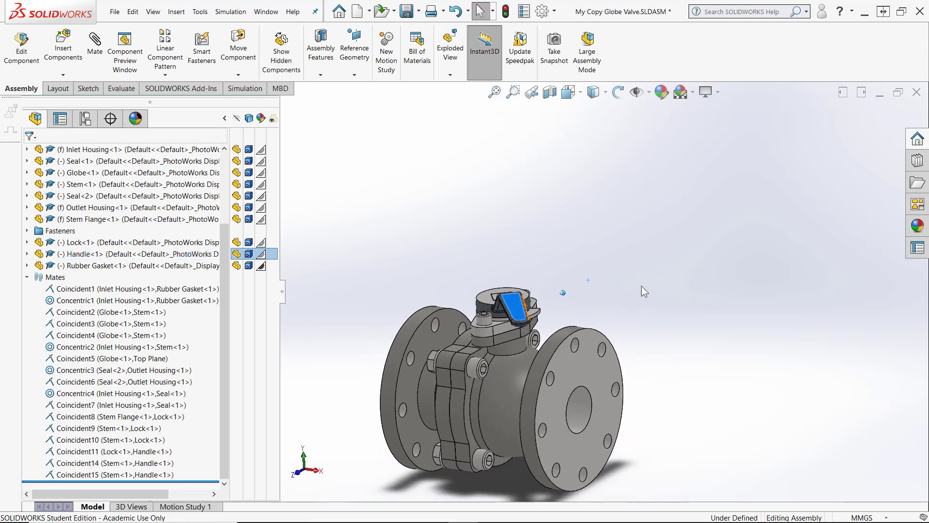
pyautogui.moveTo(641, 285); pyautogui.dragTo(531, 216, button='middle')
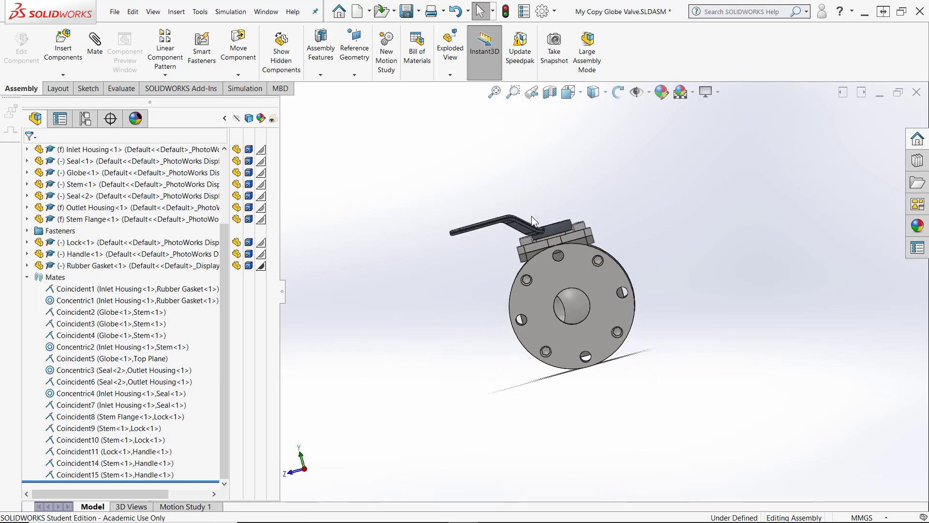
pyautogui.moveTo(523, 223); pyautogui.dragTo(553, 228)
pyautogui.hotkey('ctrl', '7')
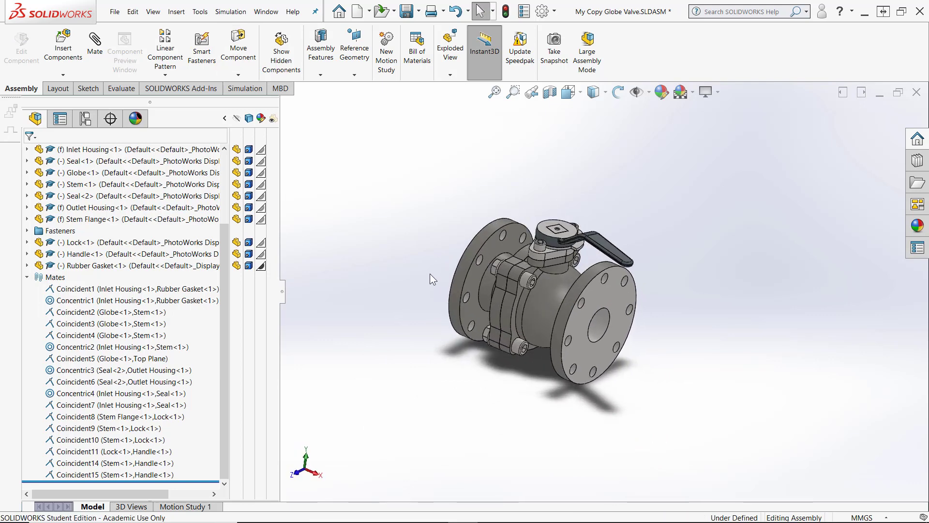
# Fix the Rubber Gasket, Seal<1> and Seal<2> components in place
pyautogui.click(26, 277)
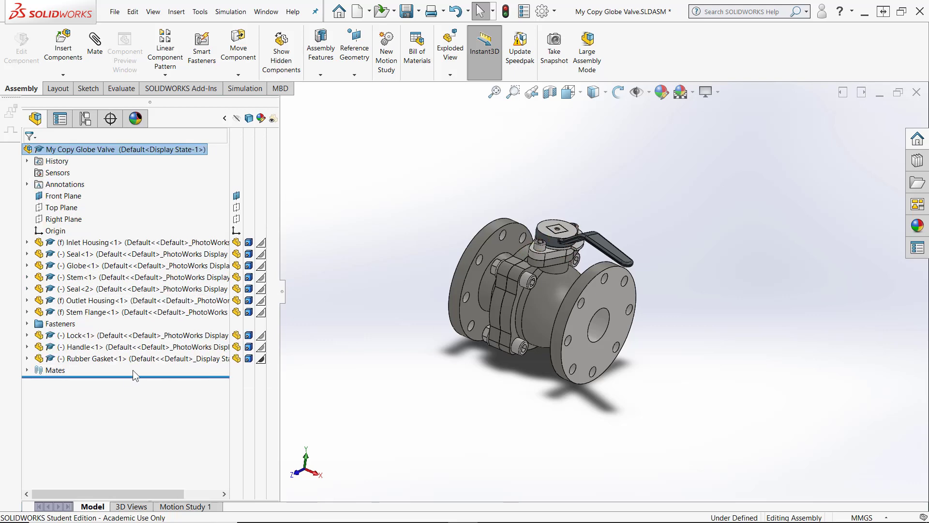
pyautogui.rightClick(97, 359)
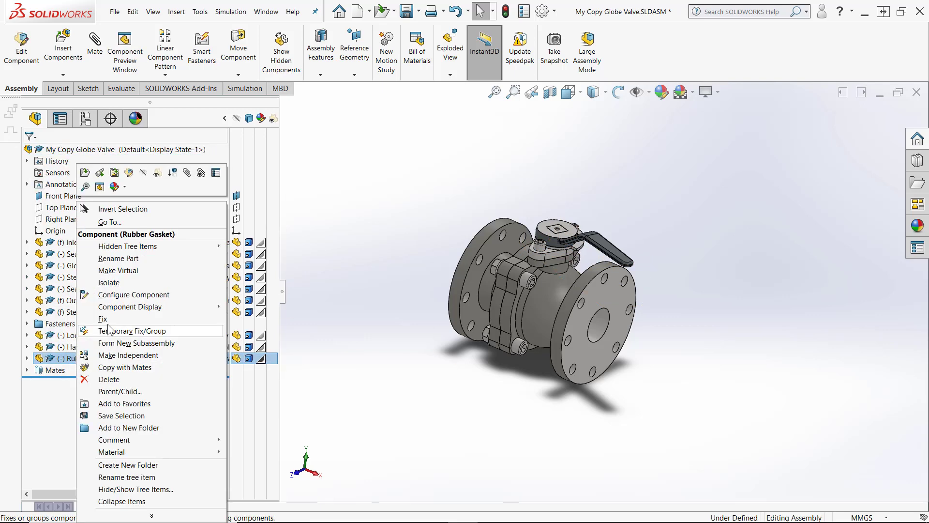
pyautogui.click(116, 317)
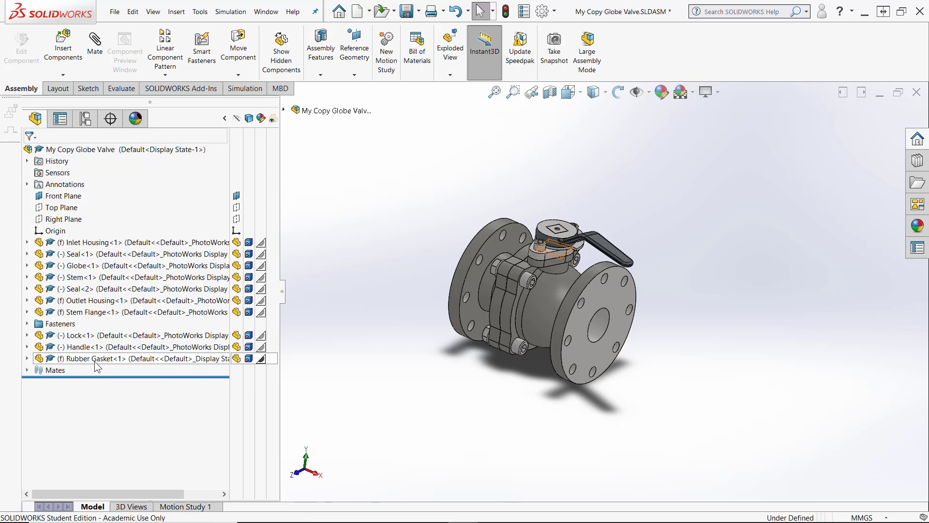
pyautogui.rightClick(79, 259)
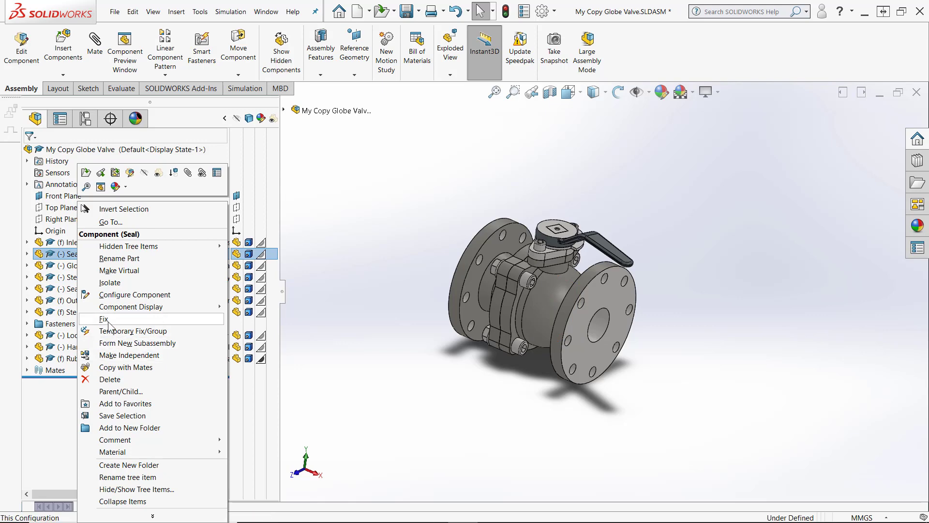
pyautogui.click(226, 327)
pyautogui.rightClick(121, 289)
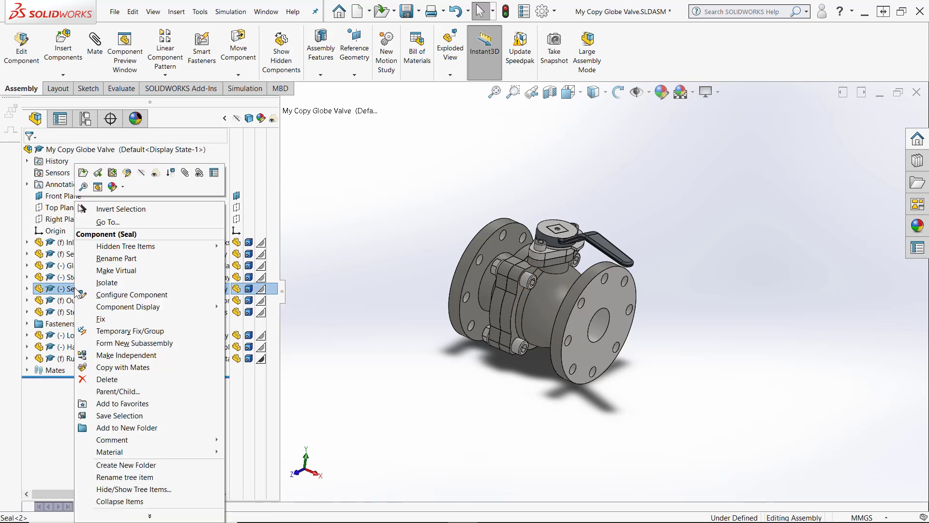
pyautogui.click(145, 324)
pyautogui.click(335, 319)
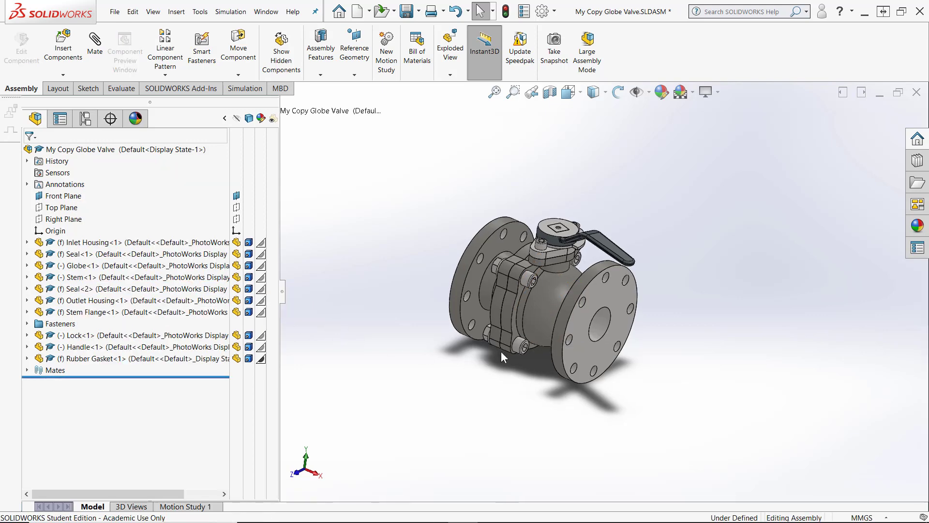
# Orbit around the valve and drag the Handle to inspect how it rotates
pyautogui.scroll(-3, 550, 301)
pyautogui.scroll(-3, 551, 300)
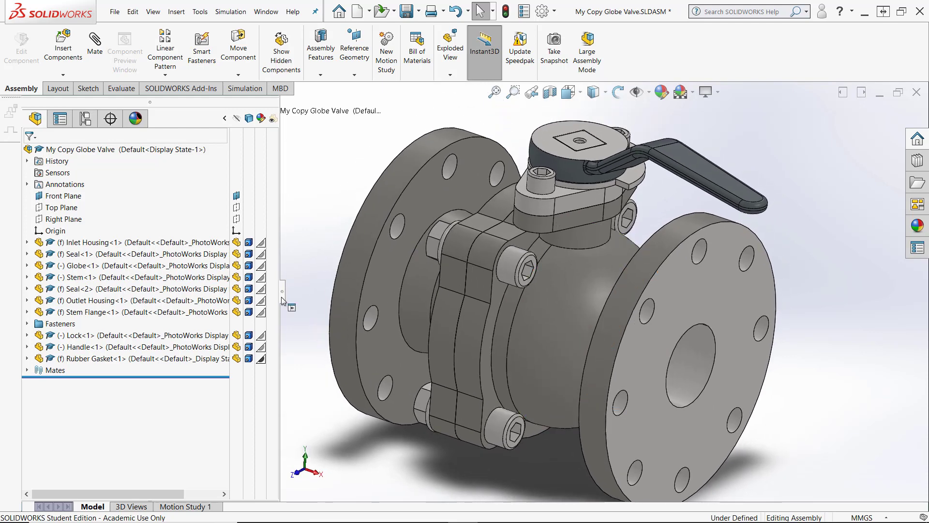
pyautogui.moveTo(575, 242); pyautogui.dragTo(573, 238, button='middle')
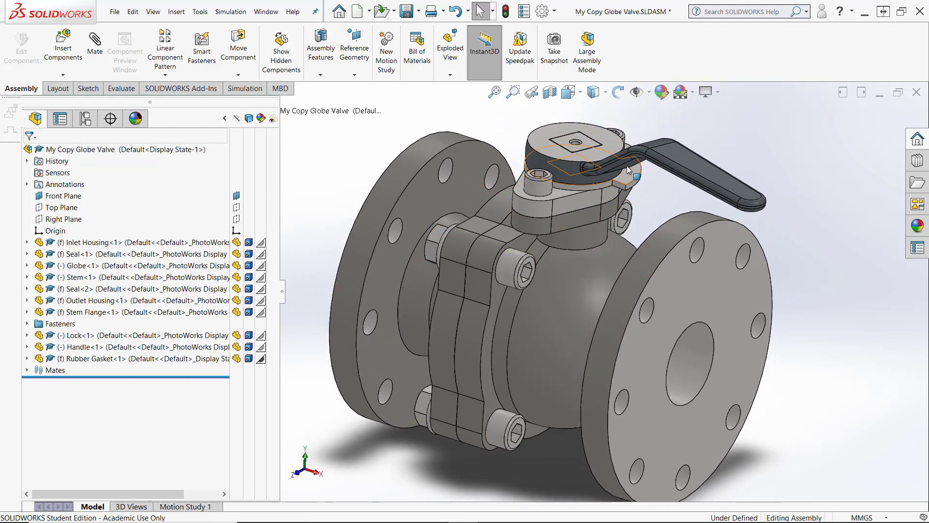
pyautogui.moveTo(624, 159); pyautogui.dragTo(614, 183)
pyautogui.moveTo(614, 182); pyautogui.dragTo(675, 189, button='middle')
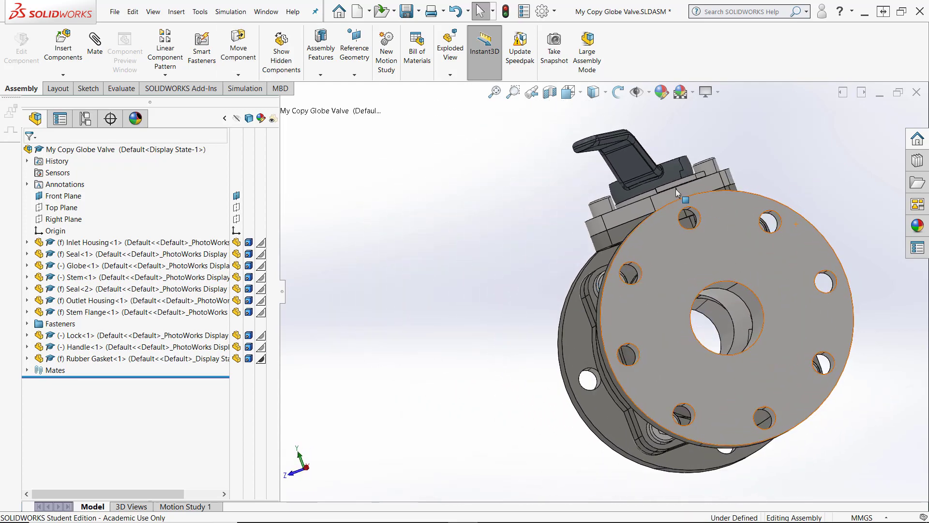
pyautogui.click(631, 157)
pyautogui.moveTo(632, 158); pyautogui.dragTo(638, 161)
pyautogui.moveTo(638, 161); pyautogui.dragTo(600, 246, button='middle')
pyautogui.scroll(-7, 572, 257)
pyautogui.scroll(7, 572, 257)
pyautogui.moveTo(711, 178); pyautogui.dragTo(556, 339, button='middle')
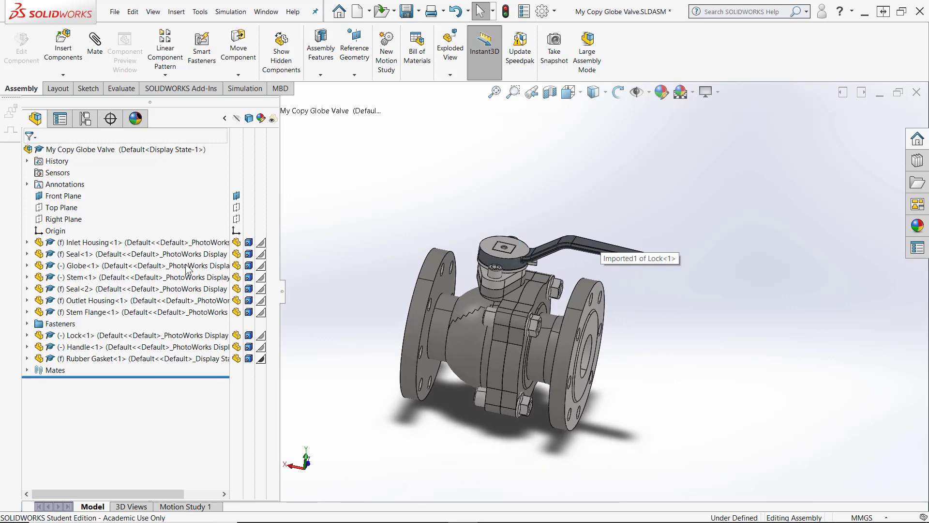
# Drag the Inlet Housing and the Handle to check which components can still move
pyautogui.click(117, 247)
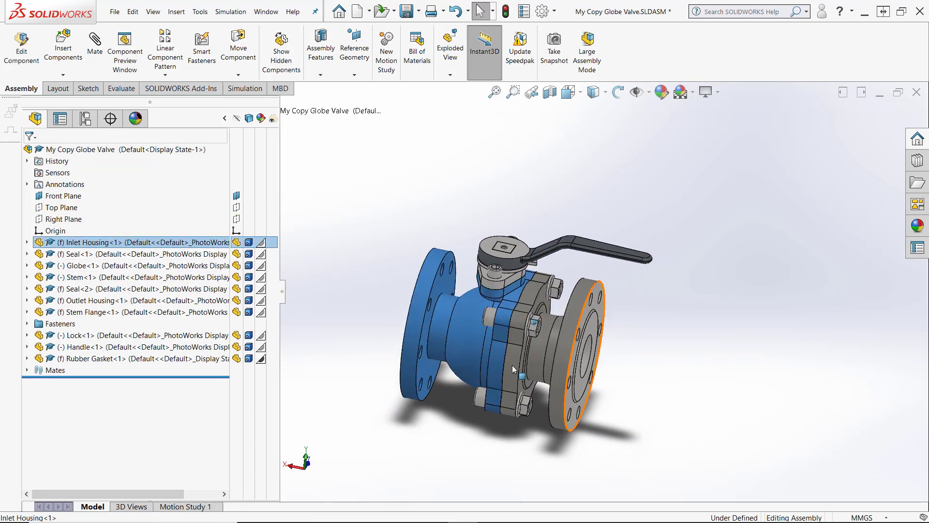
pyautogui.moveTo(511, 365); pyautogui.dragTo(383, 273, button='middle')
pyautogui.moveTo(579, 398); pyautogui.dragTo(552, 393, button='middle')
pyautogui.click(630, 403)
pyautogui.moveTo(629, 402); pyautogui.dragTo(689, 216, button='middle')
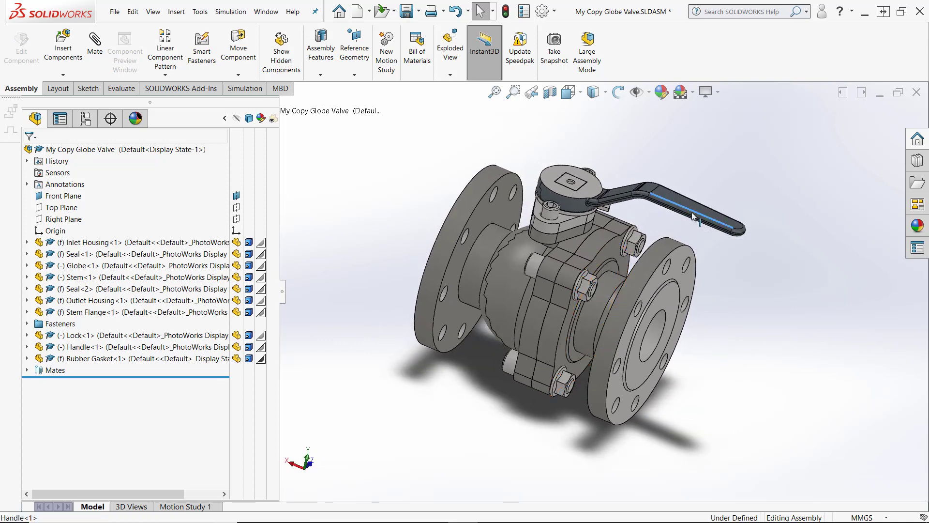
pyautogui.moveTo(686, 220); pyautogui.dragTo(624, 265)
# Add an angle mate between the assembly's Front Plane and the Handle's Front plane with 0 degrees and anti-aligned alignment
pyautogui.click(403, 267)
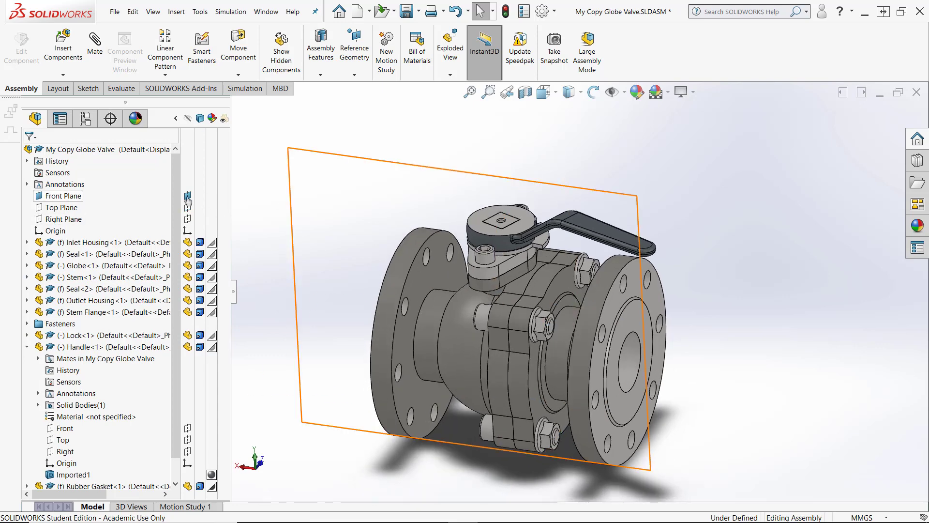
pyautogui.click(67, 196)
pyautogui.click(91, 166)
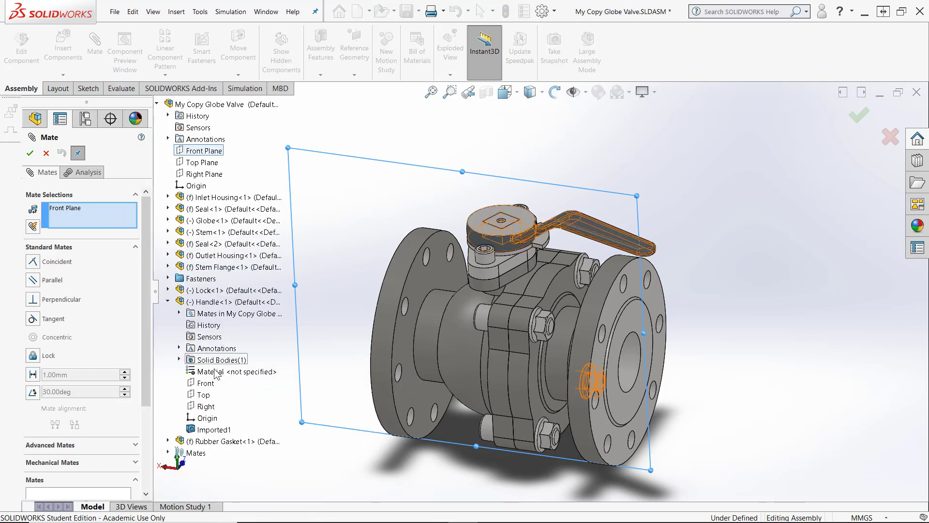
pyautogui.click(205, 383)
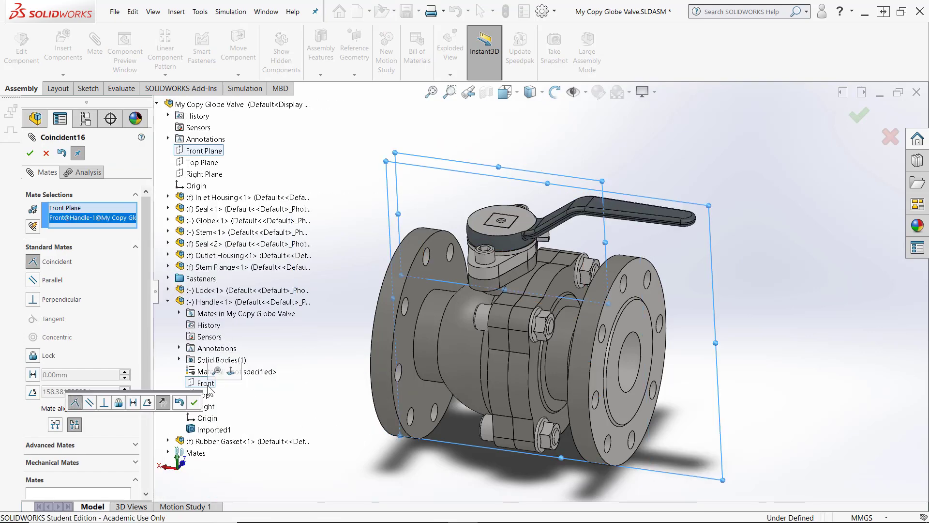
pyautogui.click(32, 392)
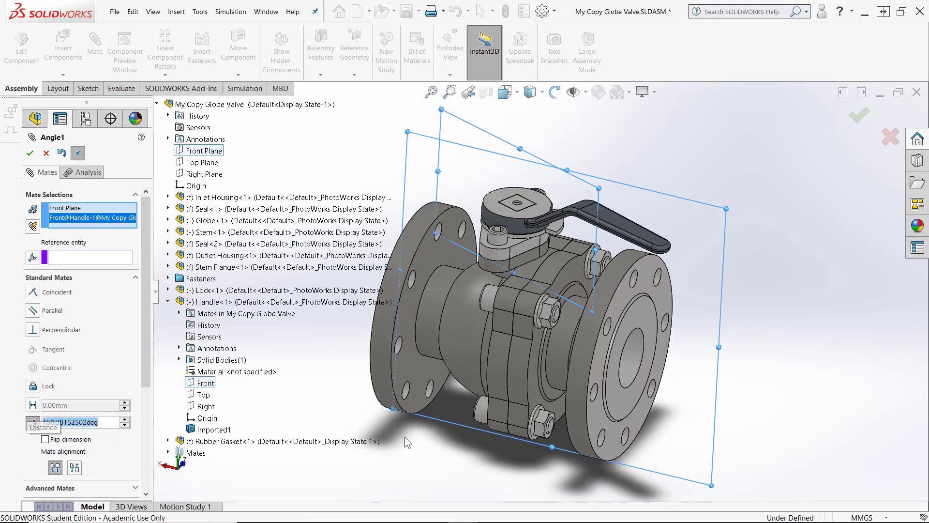
pyautogui.write('0')
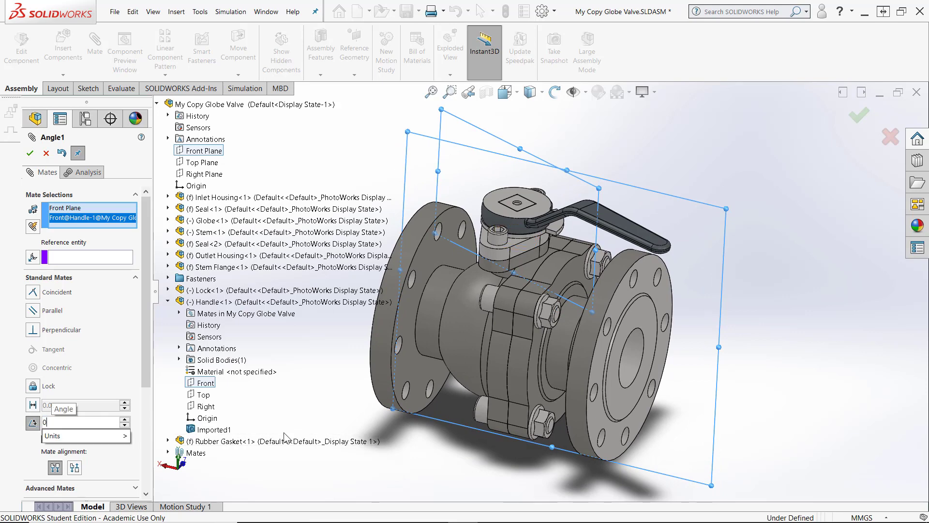
pyautogui.press('Return')
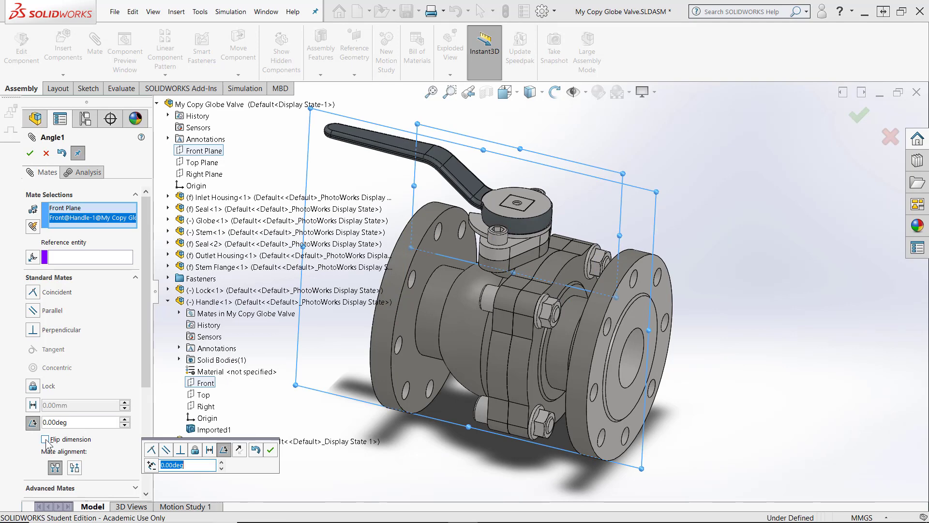
pyautogui.click(75, 471)
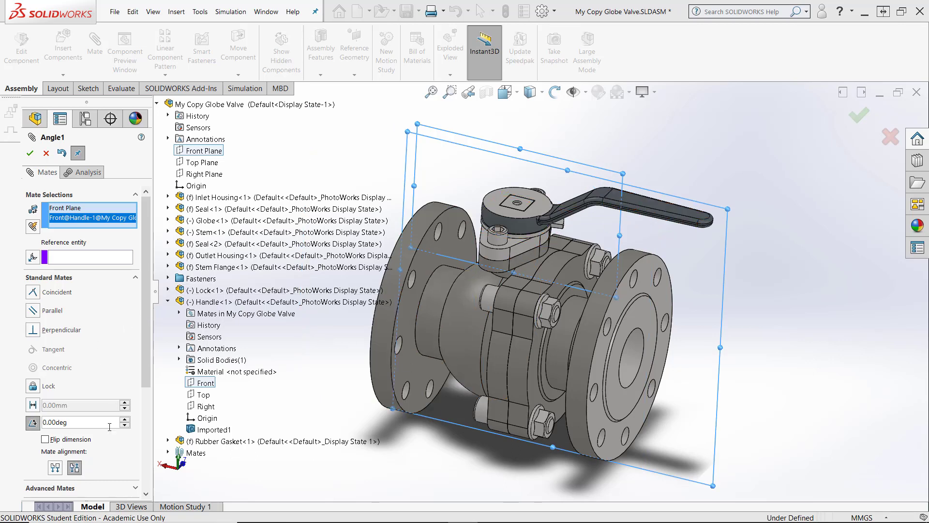
# Set the handle angle mate to 30 degrees, flip the dimension and apply the mate
pyautogui.moveTo(148, 366); pyautogui.dragTo(147, 428)
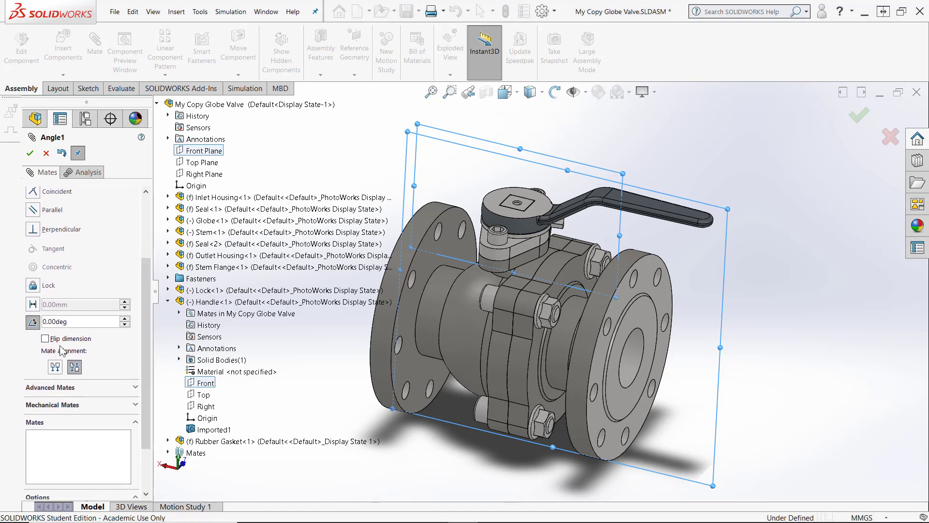
pyautogui.write('30')
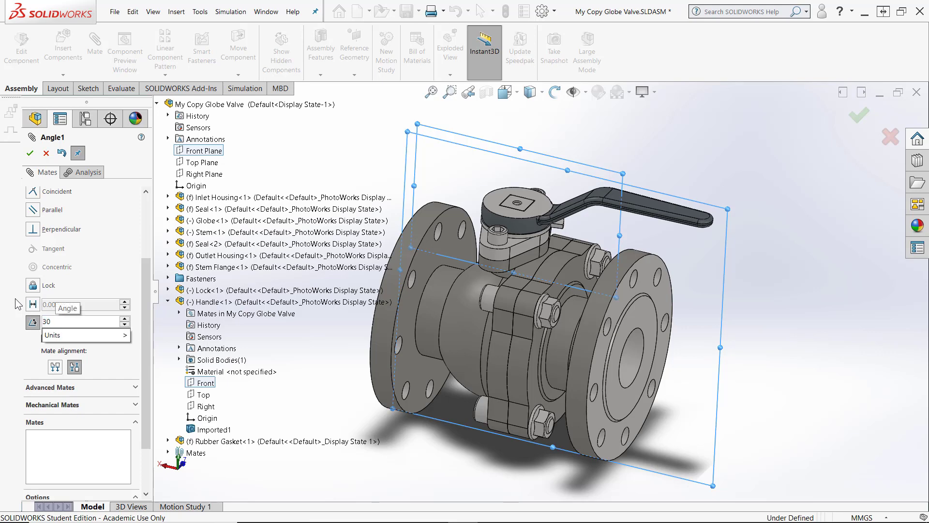
pyautogui.press('Return')
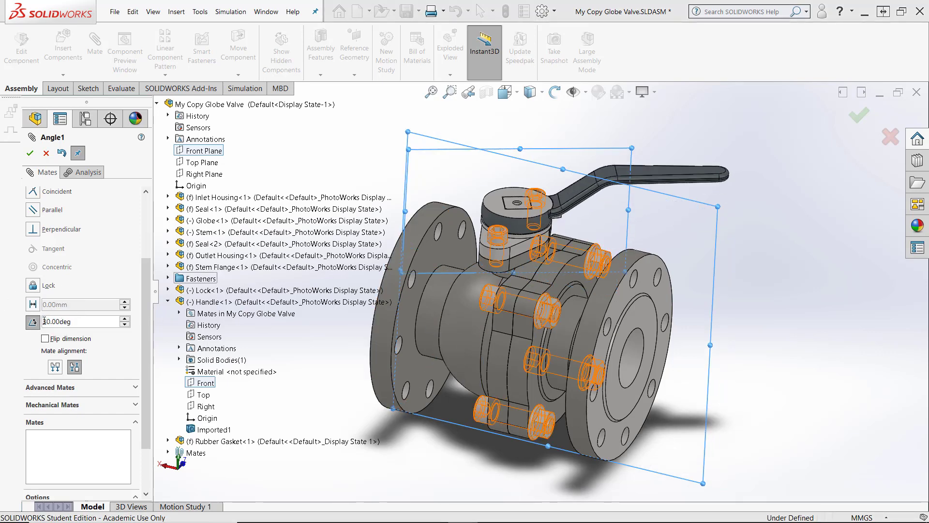
pyautogui.click(52, 340)
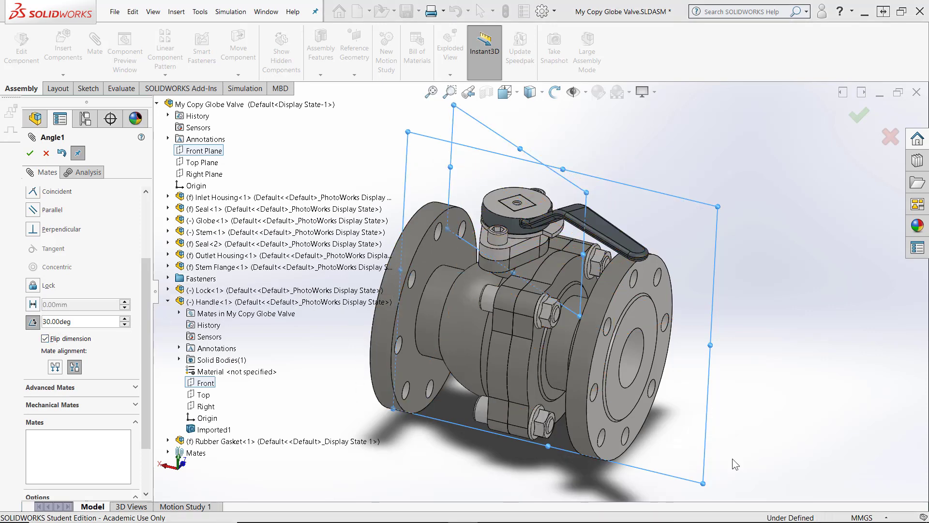
pyautogui.moveTo(735, 464); pyautogui.dragTo(389, 361, button='middle')
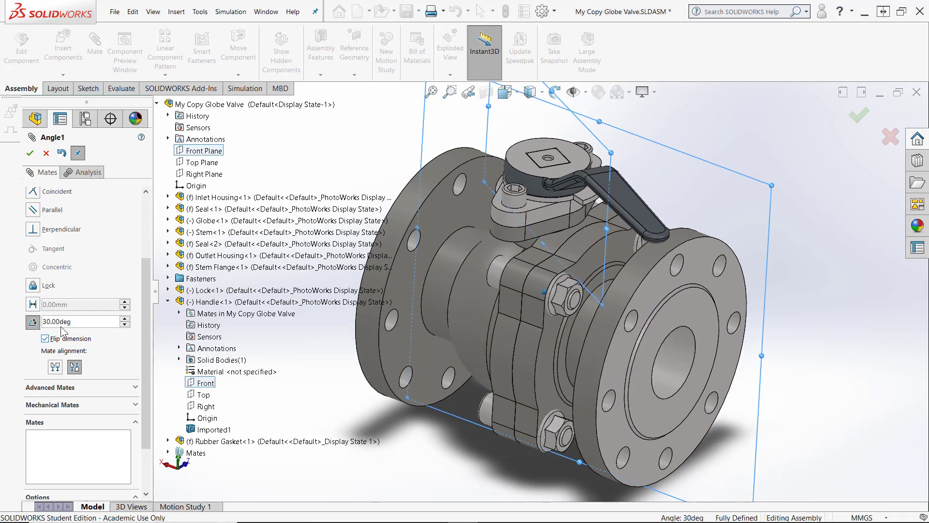
pyautogui.click(30, 154)
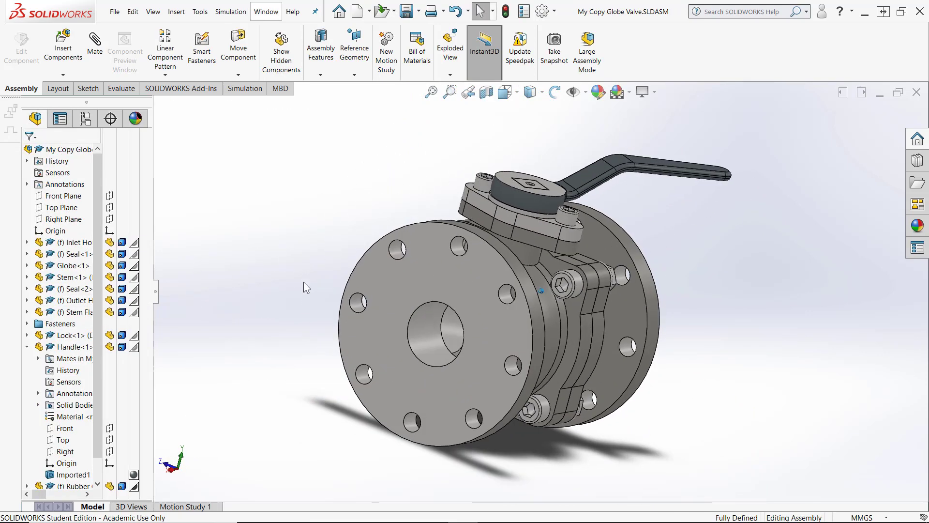
# Add a derived configuration named Flow Analysis under the Default configuration
pyautogui.click(86, 118)
pyautogui.rightClick(78, 169)
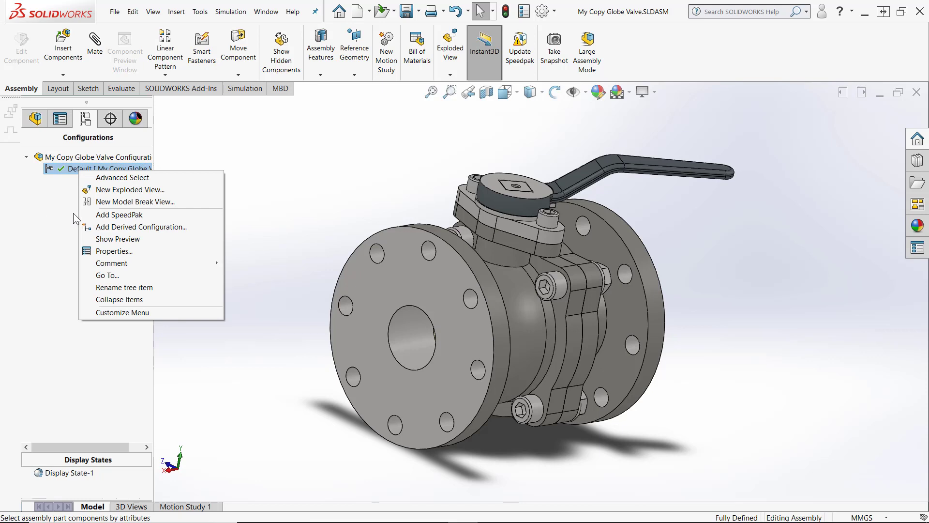
pyautogui.click(128, 227)
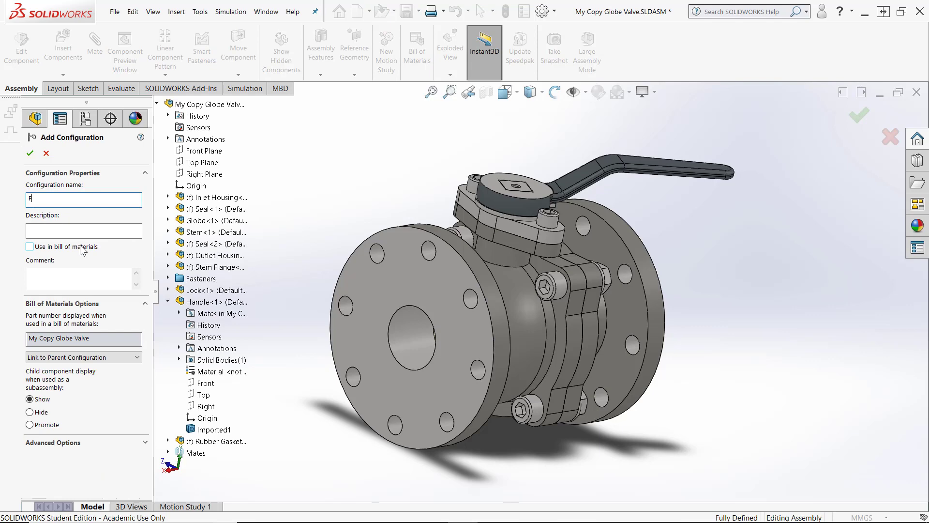
pyautogui.click(30, 153)
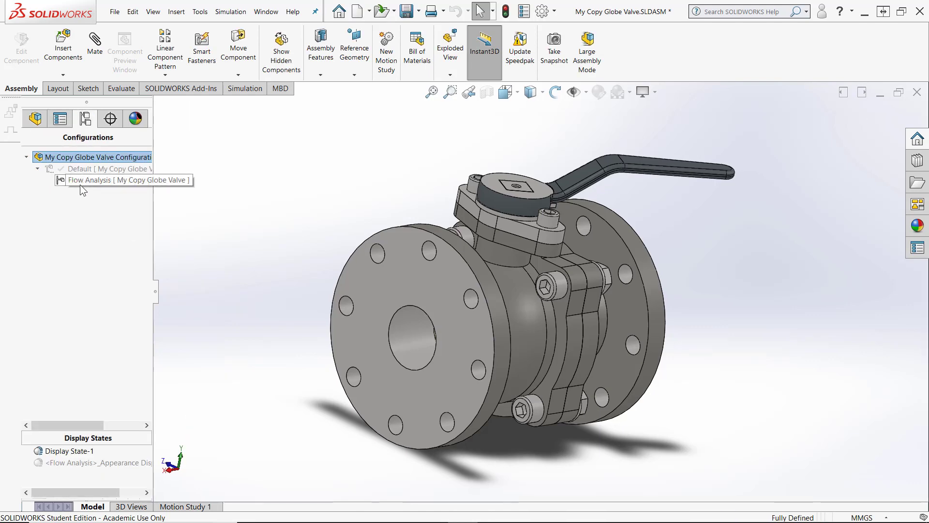
# Insert a new part placed on the Inlet Housing's outer flange face
pyautogui.scroll(-4, 326, 247)
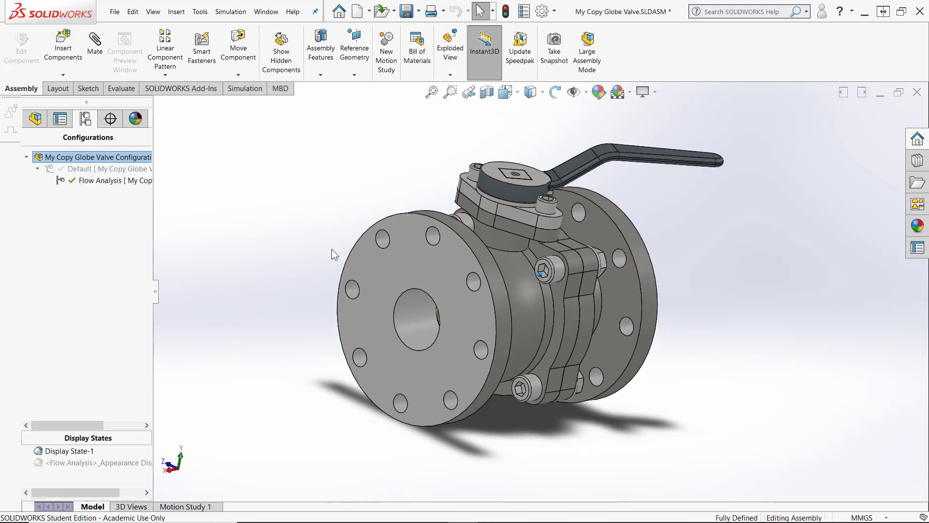
pyautogui.scroll(3, 441, 388)
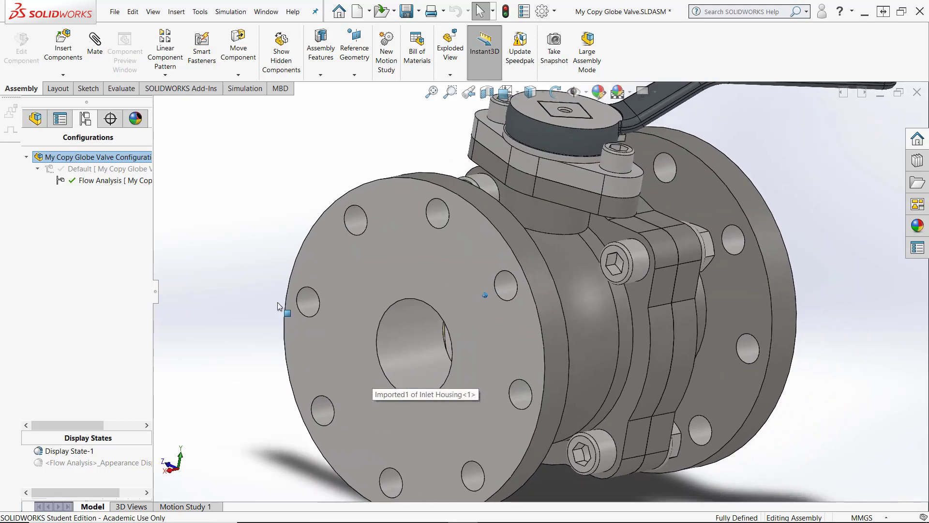
pyautogui.click(63, 75)
pyautogui.click(73, 99)
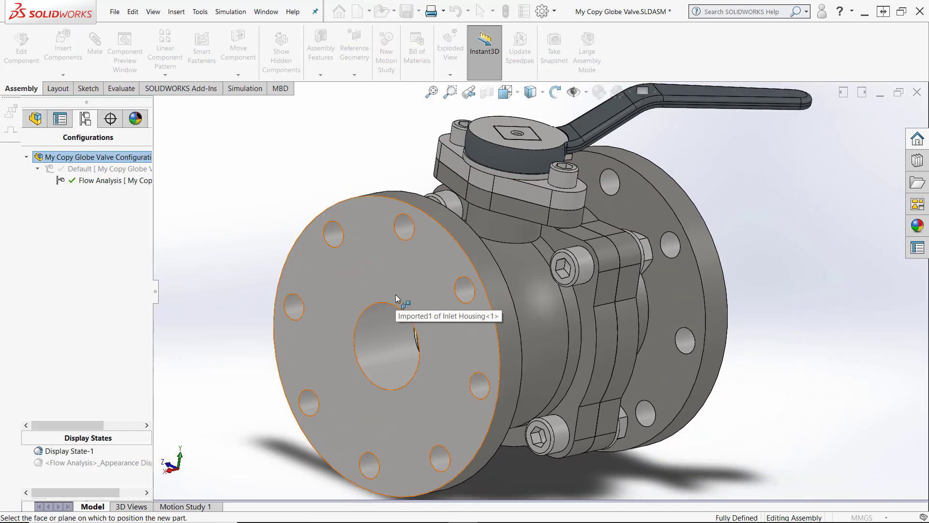
pyautogui.click(395, 297)
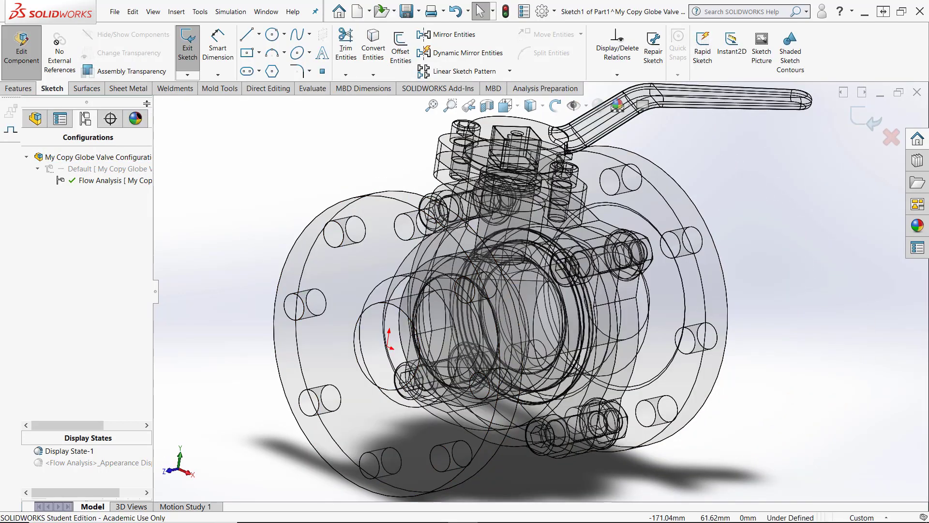
# Convert the inlet bore's circular edge into the new part's sketch
pyautogui.click(373, 48)
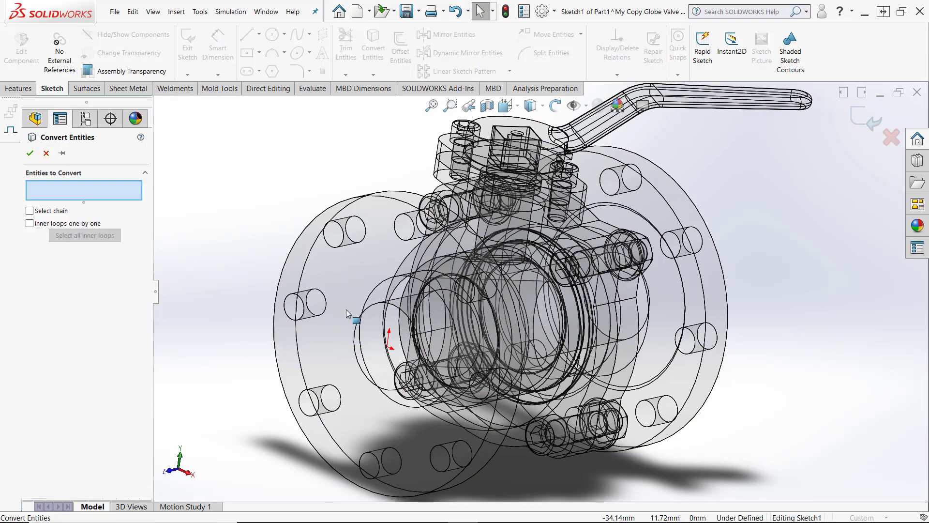
pyautogui.click(355, 328)
pyautogui.rightClick(355, 329)
pyautogui.scroll(-5, 390, 468)
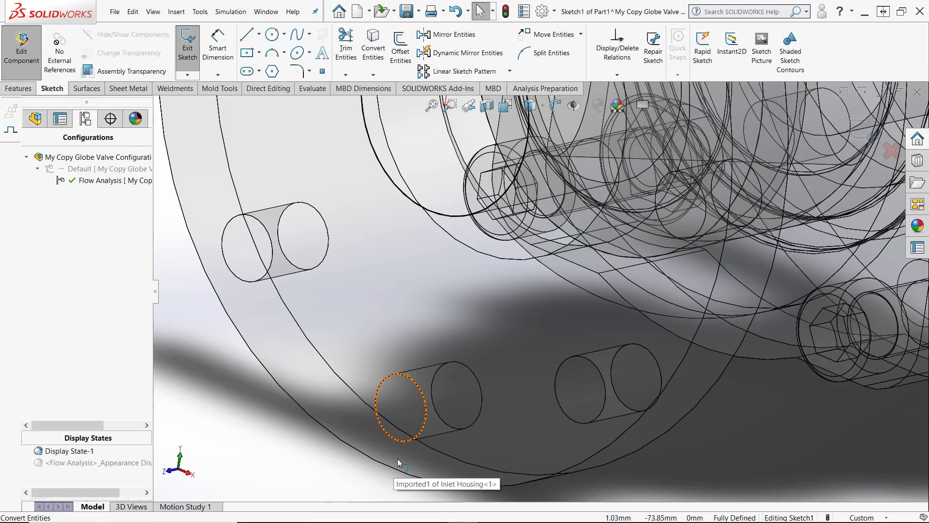
pyautogui.scroll(3, 399, 459)
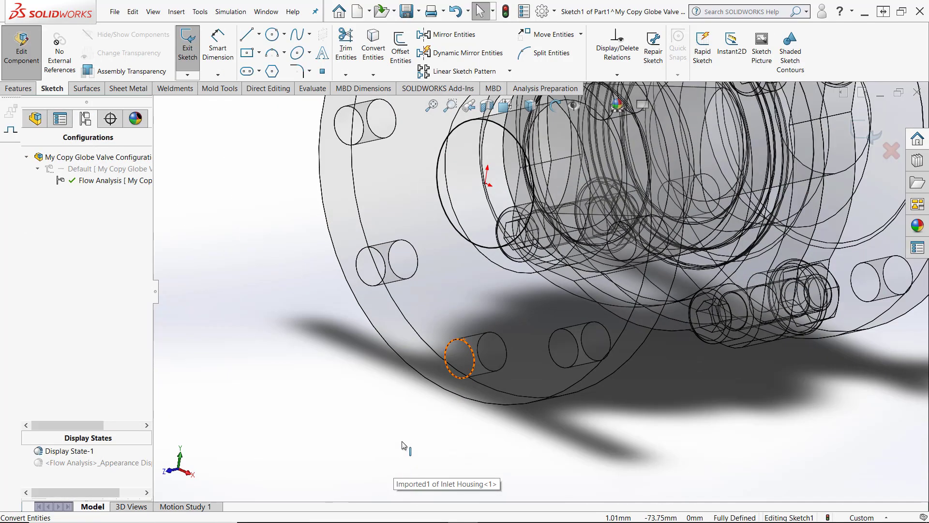
# Extrude the converted circle 1 mm in the reversed direction to form a lid
pyautogui.click(25, 90)
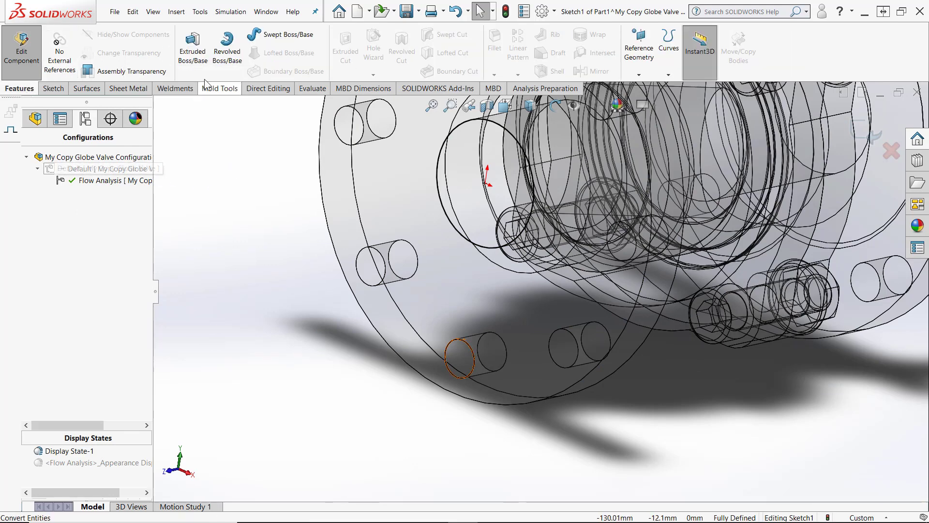
pyautogui.click(202, 58)
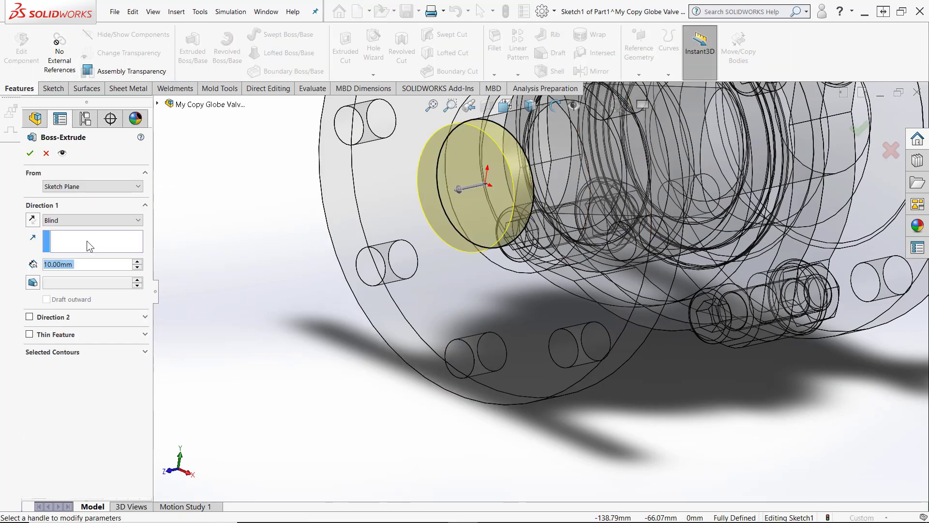
pyautogui.click(32, 220)
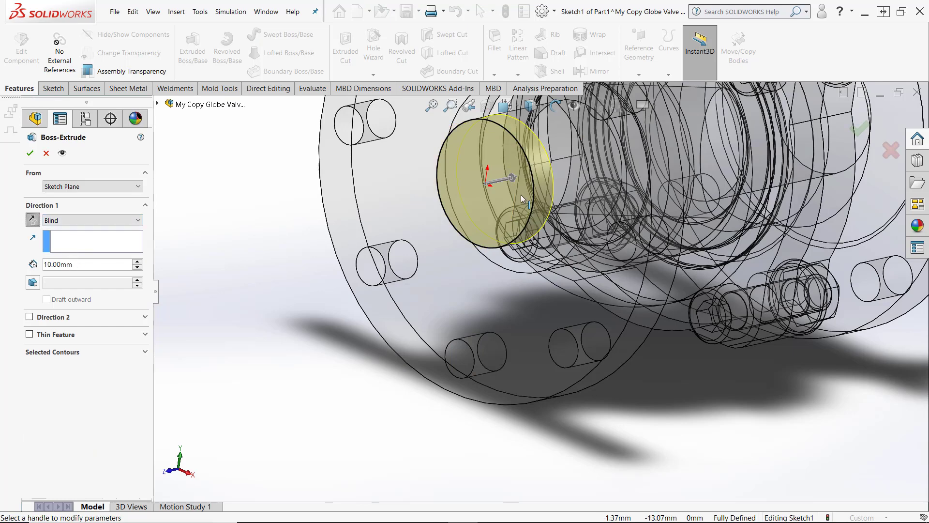
pyautogui.doubleClick(81, 264)
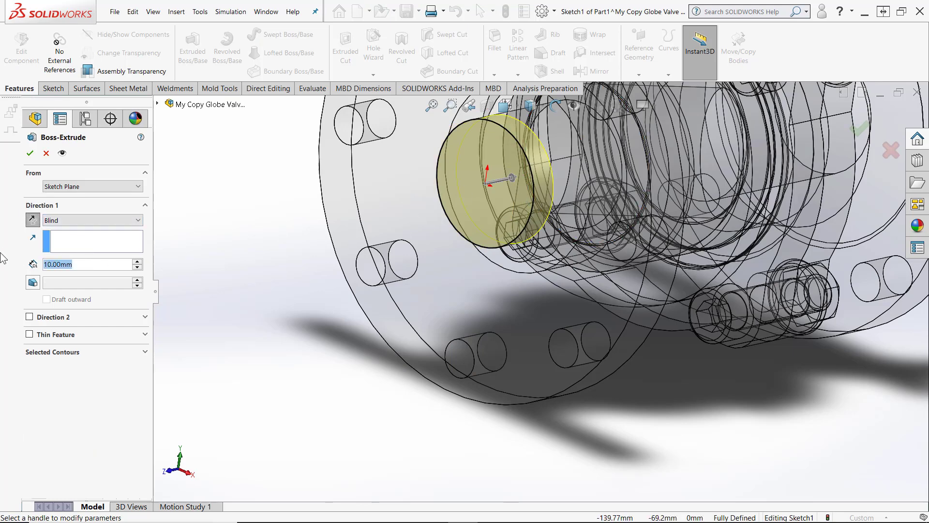
pyautogui.write('1')
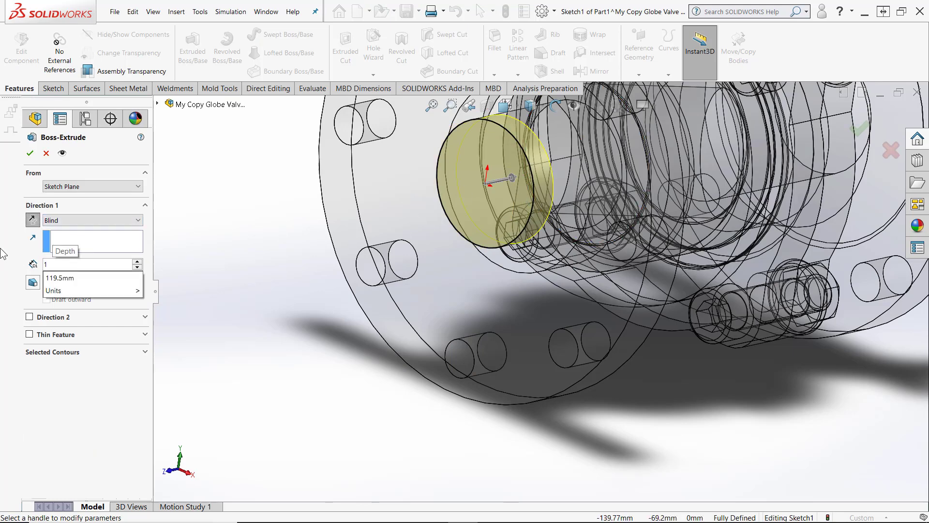
pyautogui.press('Return')
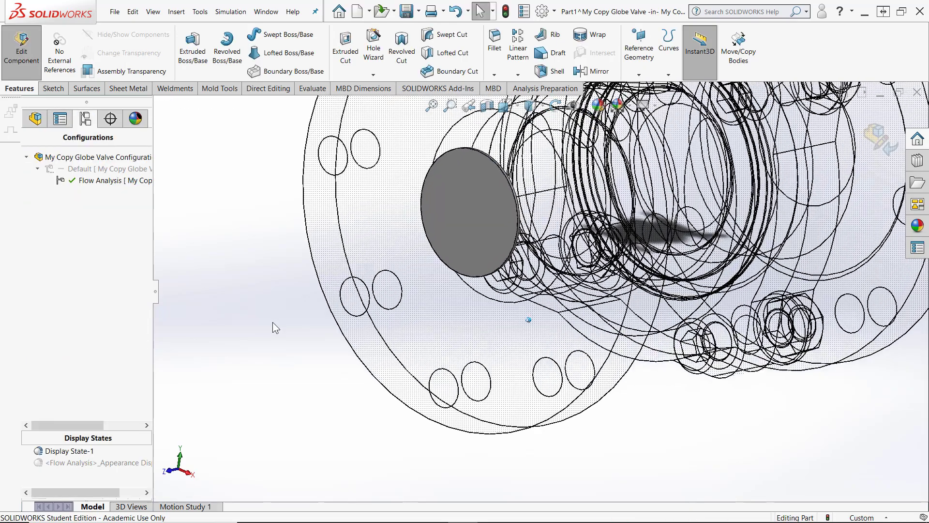
# Rename the new part to Inlet Lid
pyautogui.scroll(2, 327, 303)
pyautogui.scroll(-2, 350, 296)
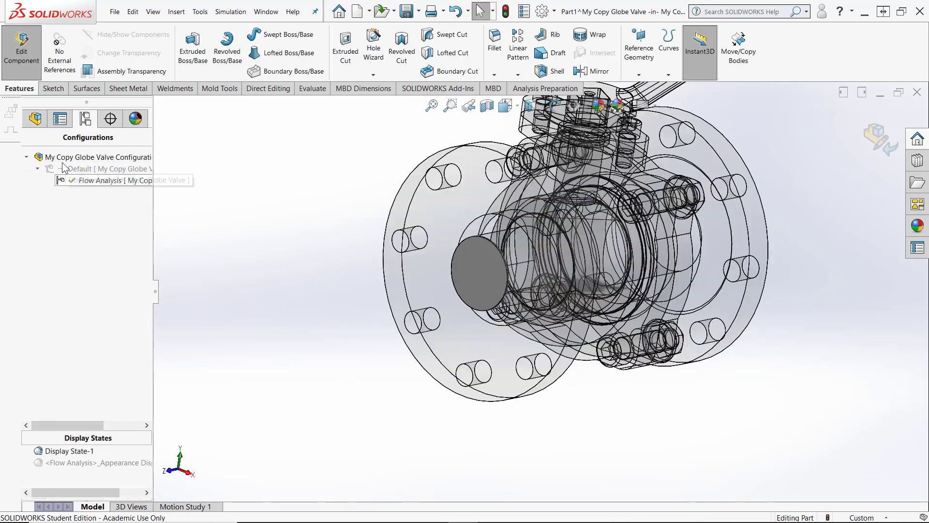
pyautogui.click(34, 118)
pyautogui.scroll(-2, 93, 289)
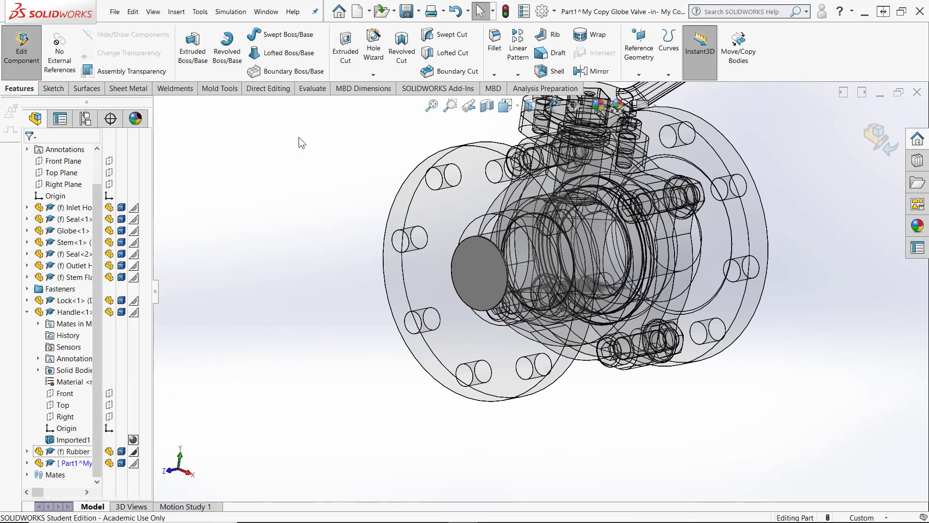
pyautogui.doubleClick(68, 464)
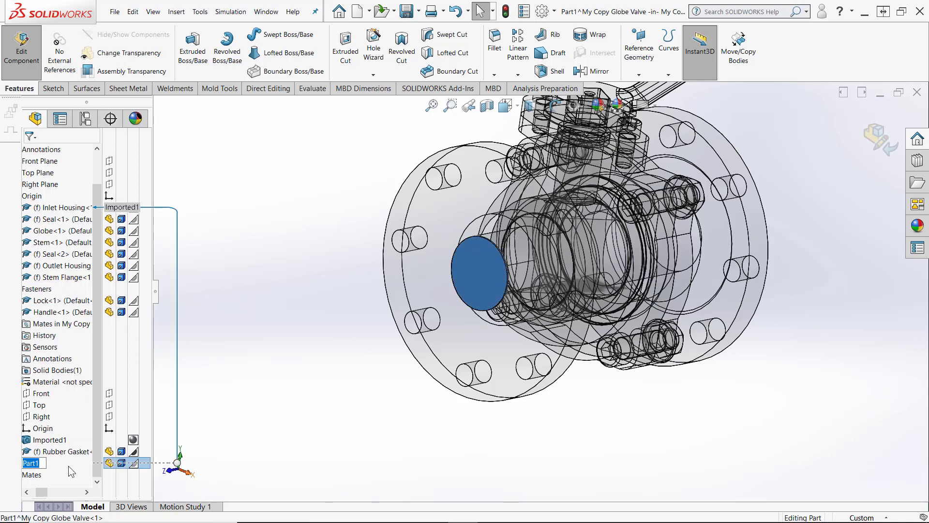
pyautogui.write('Inlet ')
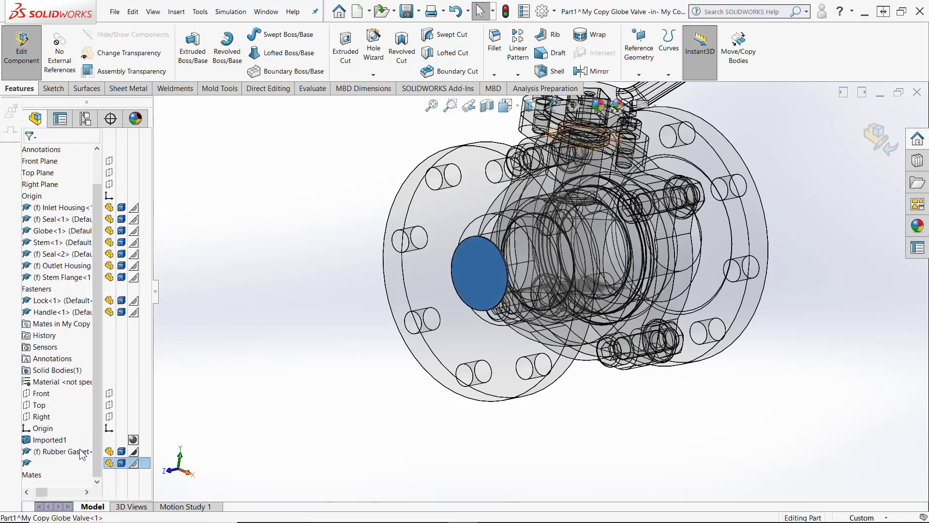
pyautogui.write('Lid')
pyautogui.press('Return')
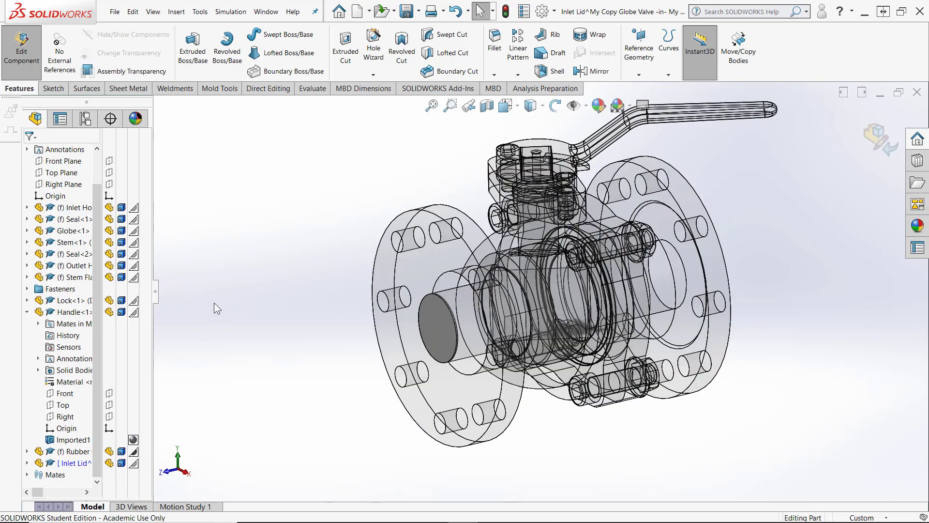
# Finish editing the Inlet Lid part and return to the assembly
pyautogui.click(69, 208)
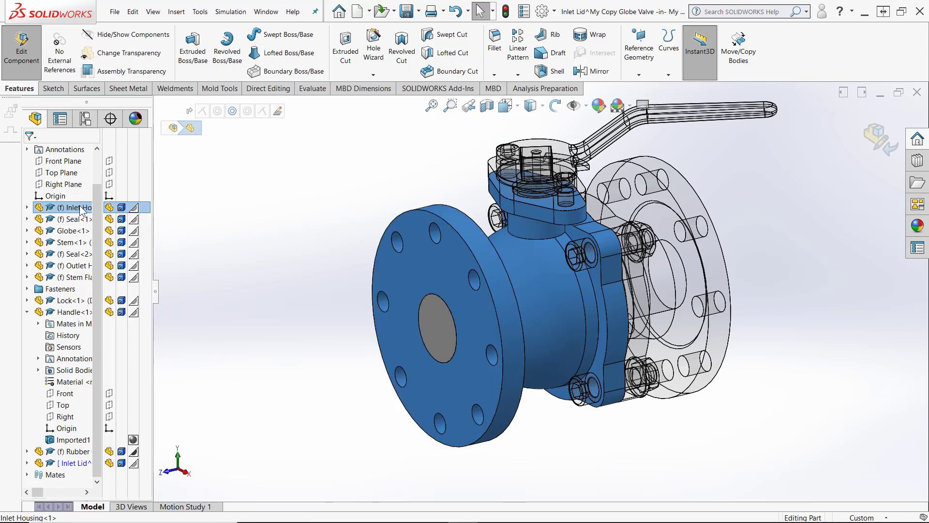
pyautogui.click(884, 141)
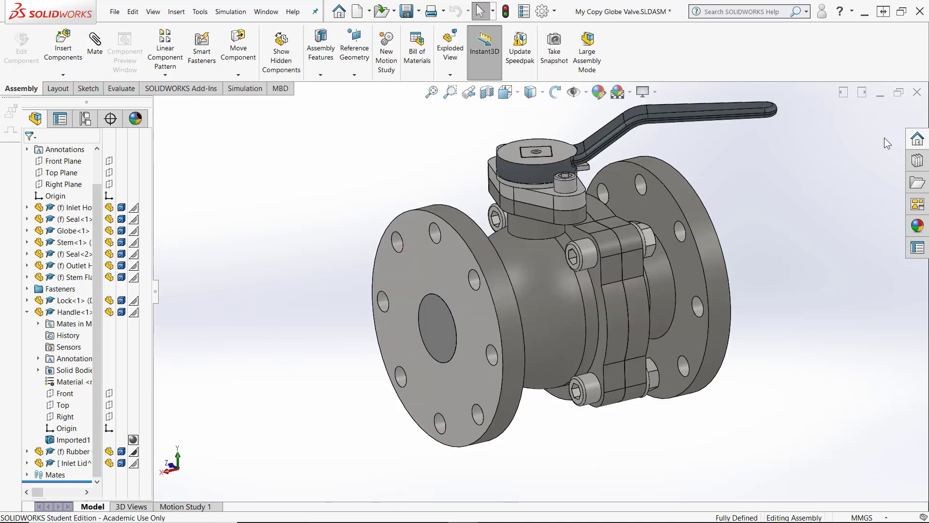
# Insert a new part placed on the Outlet Housing's outer flange face
pyautogui.moveTo(811, 193); pyautogui.dragTo(575, 334, button='middle')
pyautogui.scroll(-3, 553, 361)
pyautogui.scroll(1, 575, 335)
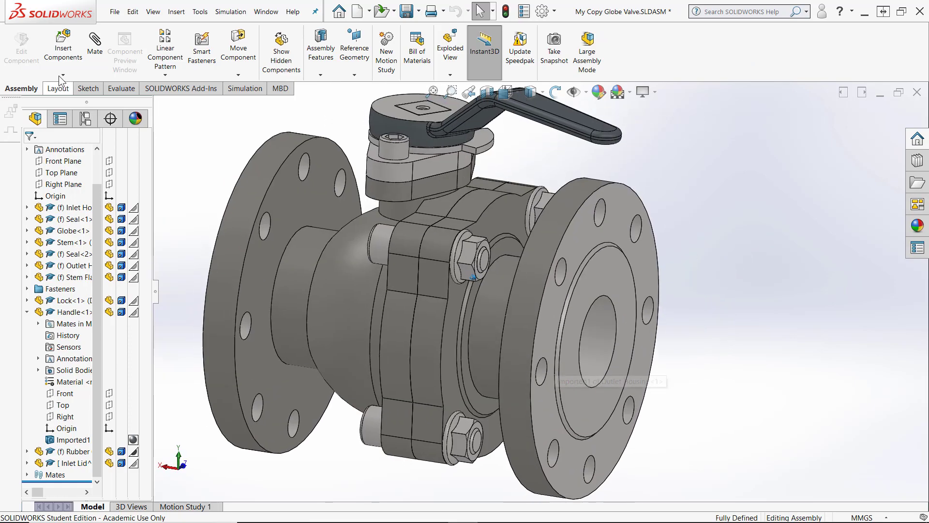
pyautogui.click(63, 75)
pyautogui.click(72, 110)
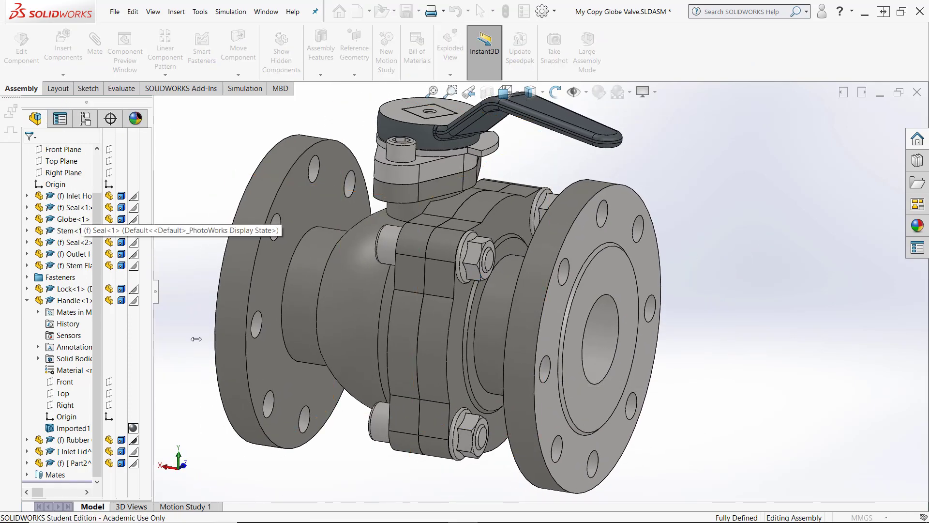
pyautogui.click(593, 411)
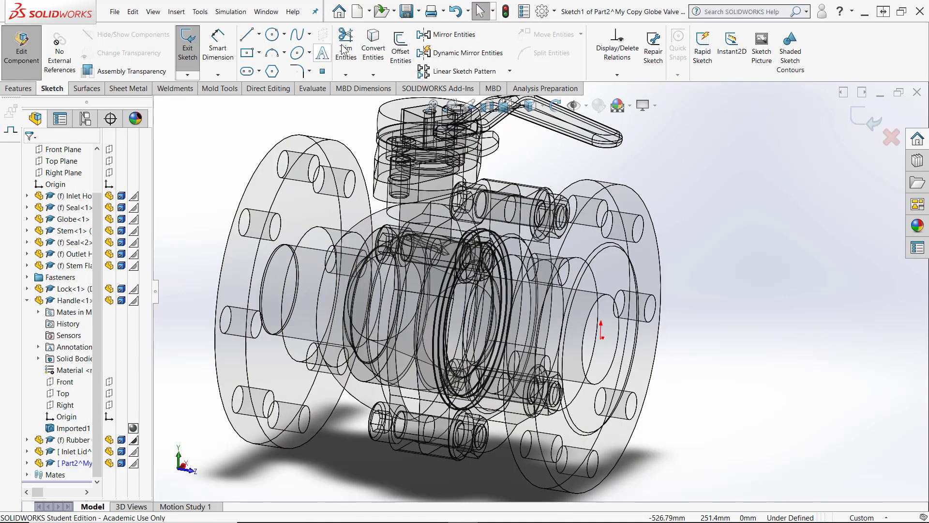
# Convert the outlet bore's circular edge into the new part's sketch
pyautogui.click(373, 49)
pyautogui.click(589, 385)
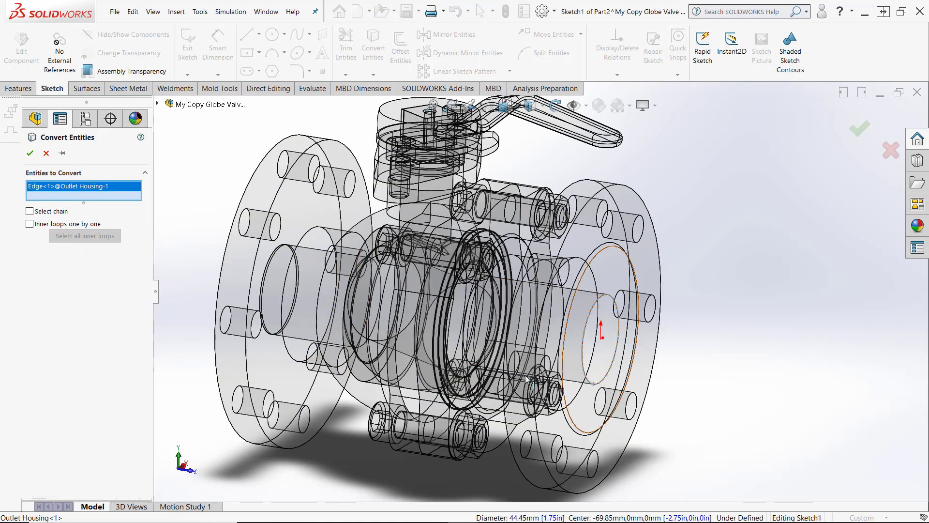
pyautogui.click(29, 153)
# Extrude the converted circle 1 mm in the reversed direction to form an outlet lid
pyautogui.click(20, 88)
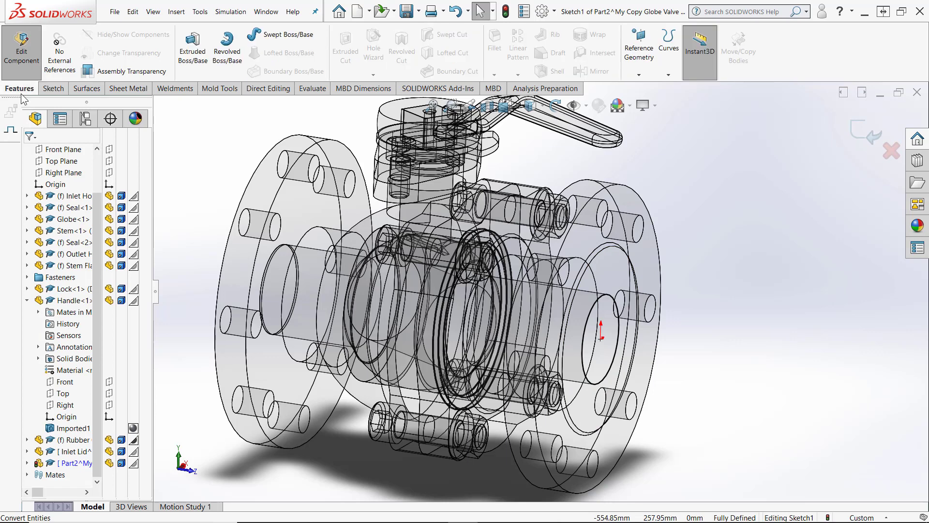
pyautogui.click(193, 48)
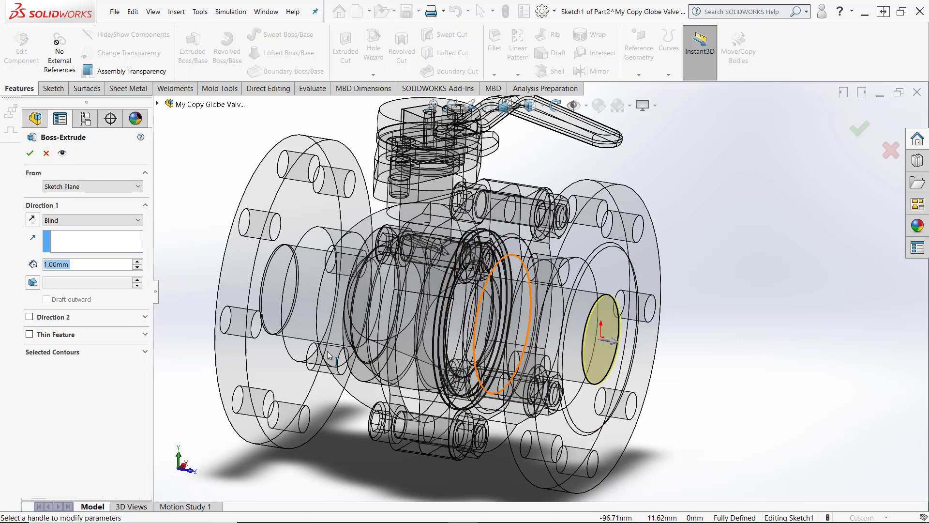
pyautogui.click(32, 221)
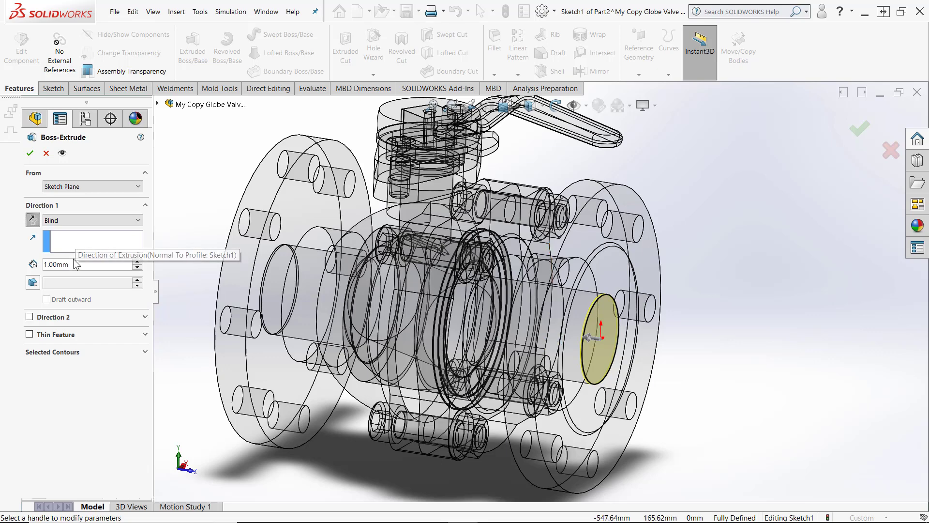
pyautogui.click(29, 153)
# Rename the new part to Outlet Lid and return to editing the assembly
pyautogui.click(69, 462)
pyautogui.write('Outlet Lid')
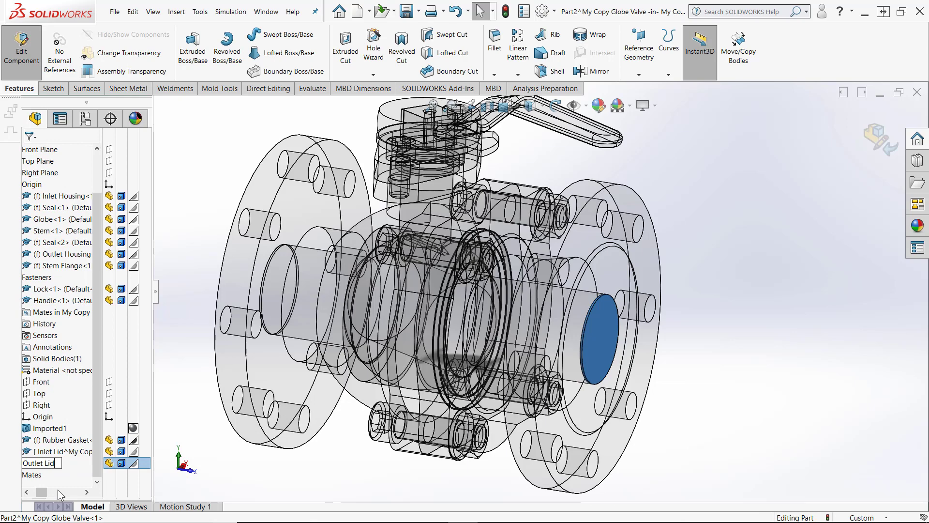
pyautogui.press('Return')
pyautogui.click(873, 143)
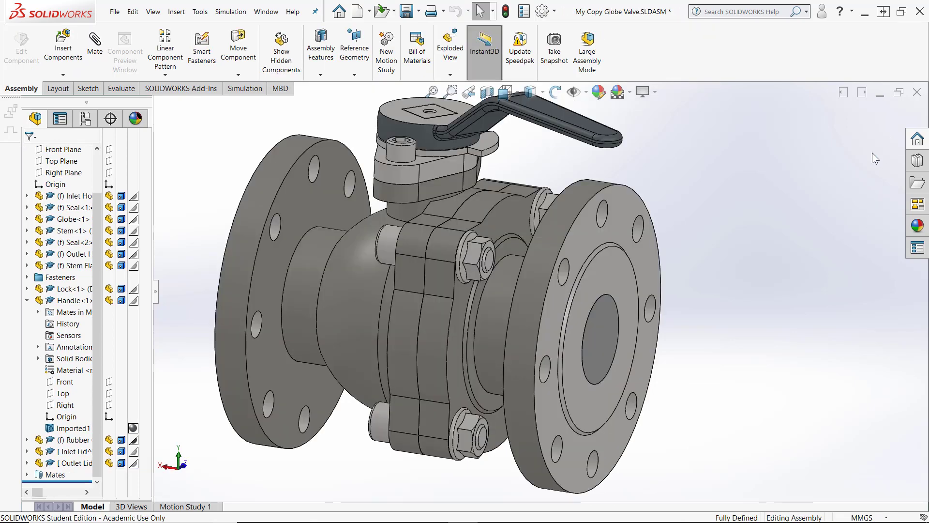
# Hide the Inlet Housing and Outlet Housing components
pyautogui.moveTo(717, 310); pyautogui.dragTo(728, 310, button='middle')
pyautogui.scroll(-5, 600, 343)
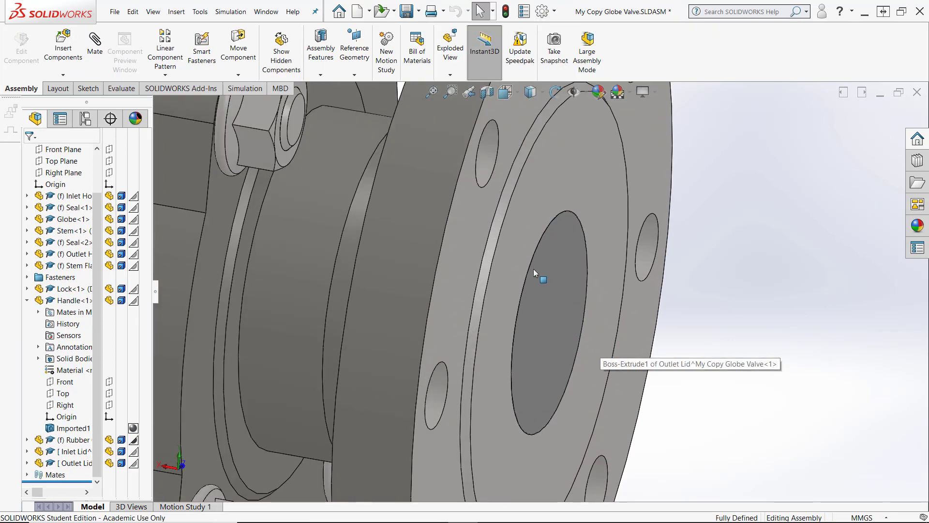
pyautogui.scroll(6, 664, 282)
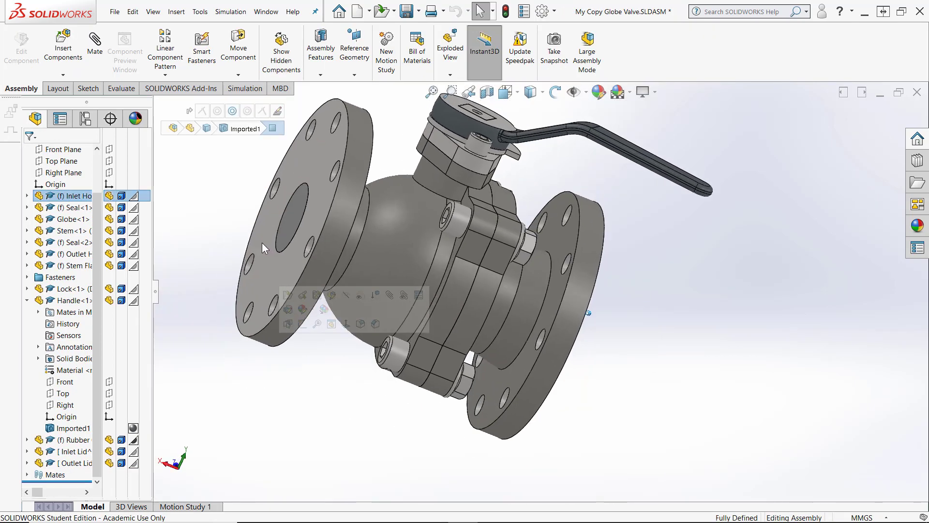
pyautogui.moveTo(262, 243); pyautogui.dragTo(199, 265, button='middle')
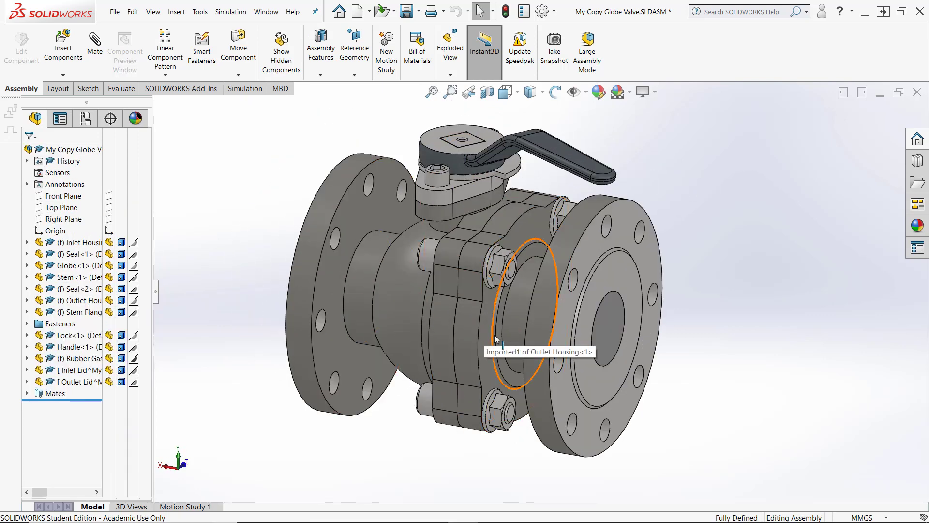
pyautogui.click(109, 243)
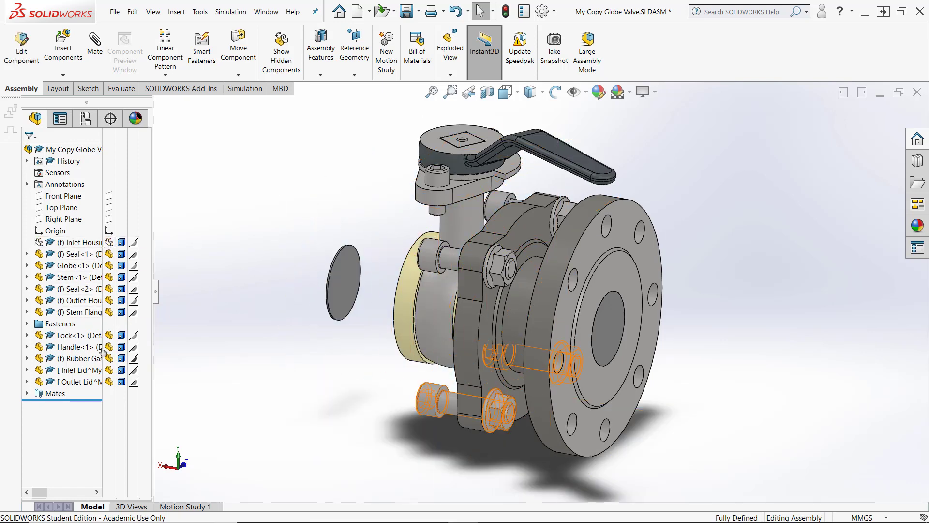
pyautogui.click(99, 300)
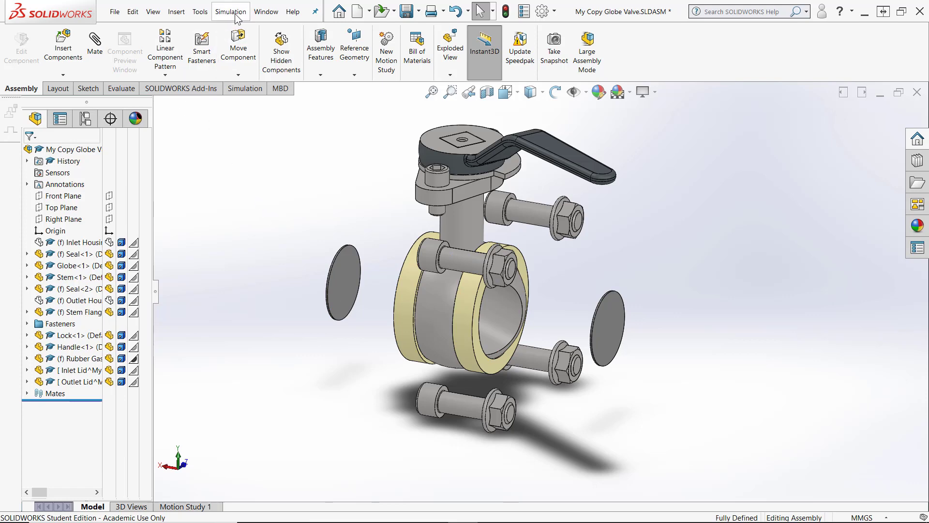
# Start FloXpress and move past its welcome page to the geometry check
pyautogui.click(200, 12)
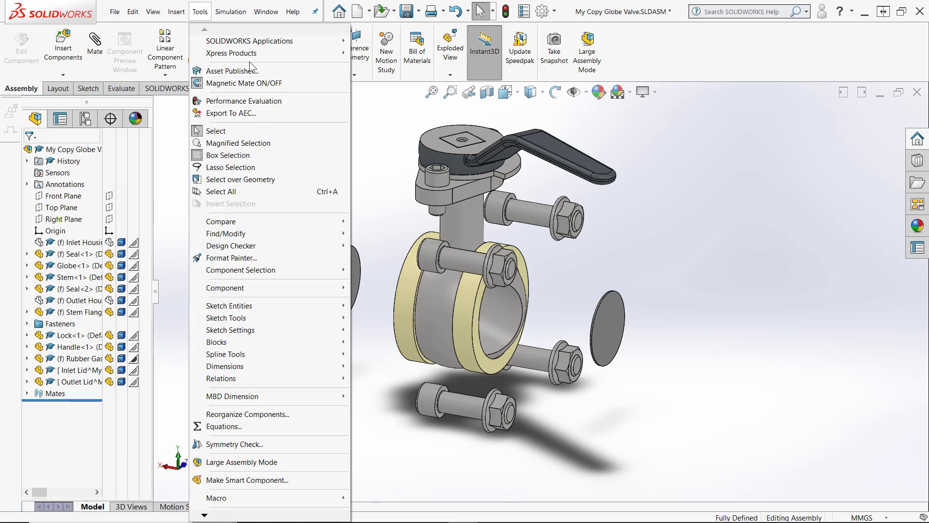
pyautogui.moveTo(252, 59)
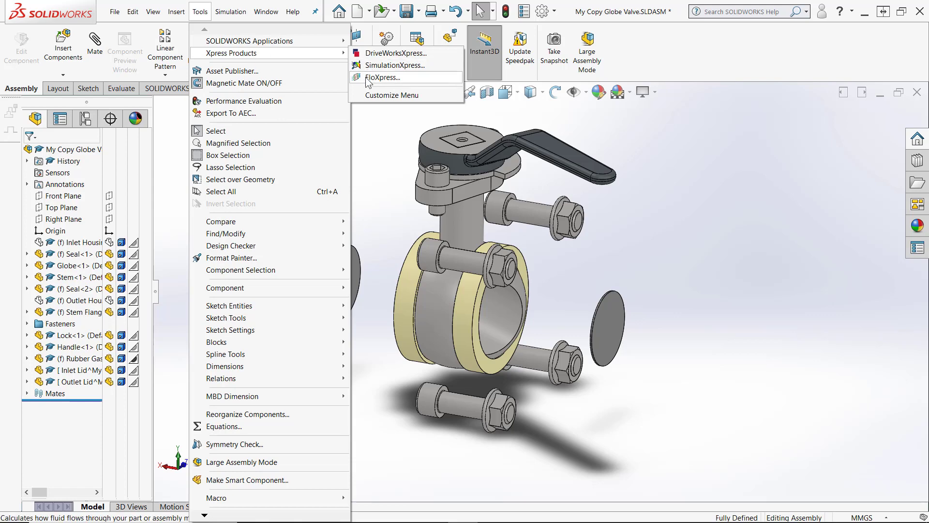
pyautogui.click(382, 77)
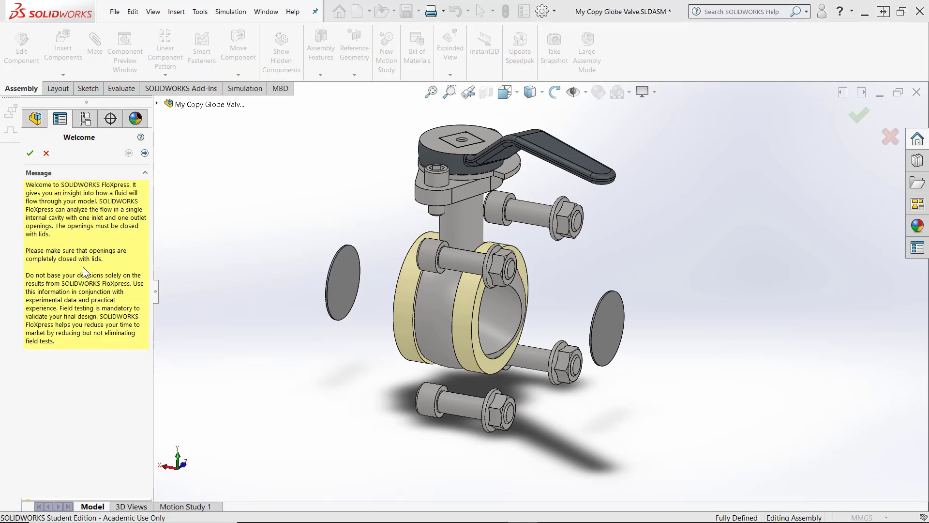
pyautogui.moveTo(257, 267)
pyautogui.mouseDown(button='middle')
pyautogui.moveTo(282, 265)
pyautogui.moveTo(234, 246)
pyautogui.mouseUp(button='middle')
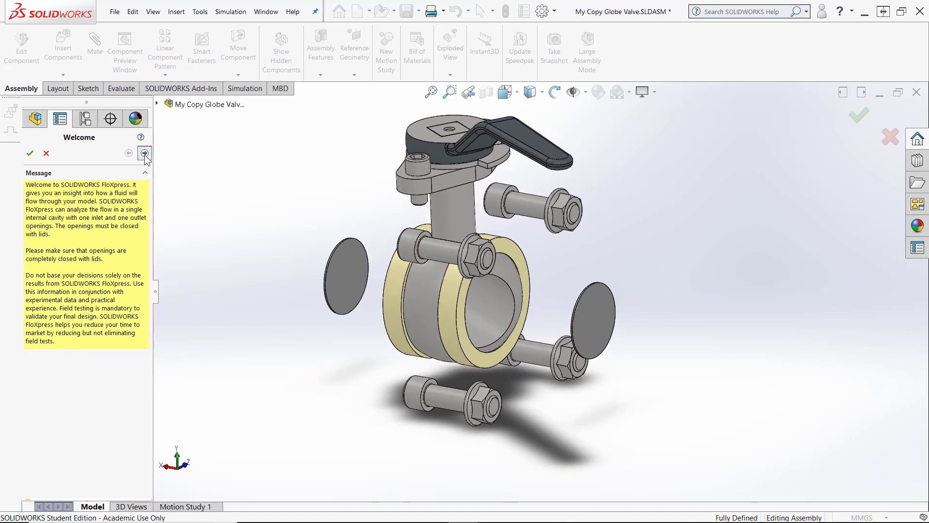
pyautogui.click(145, 153)
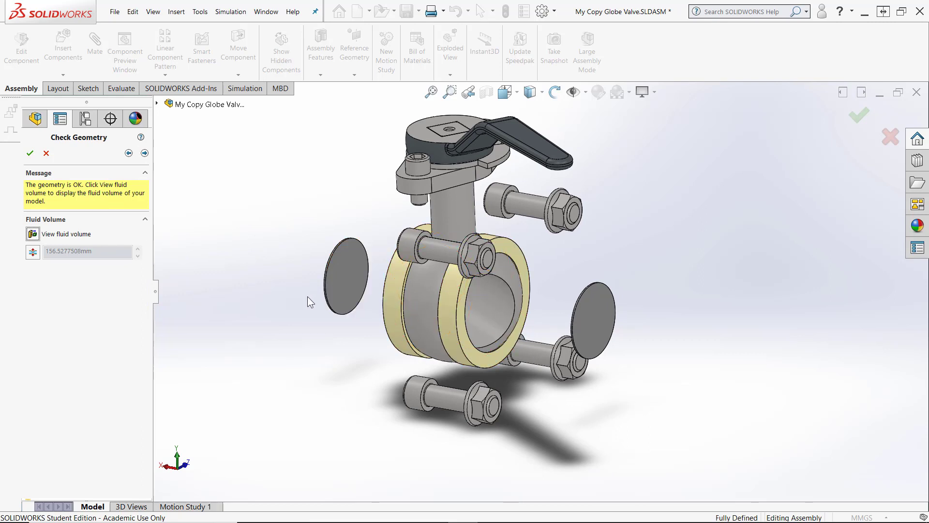
# Display the fluid volume and inspect it from several angles
pyautogui.click(38, 236)
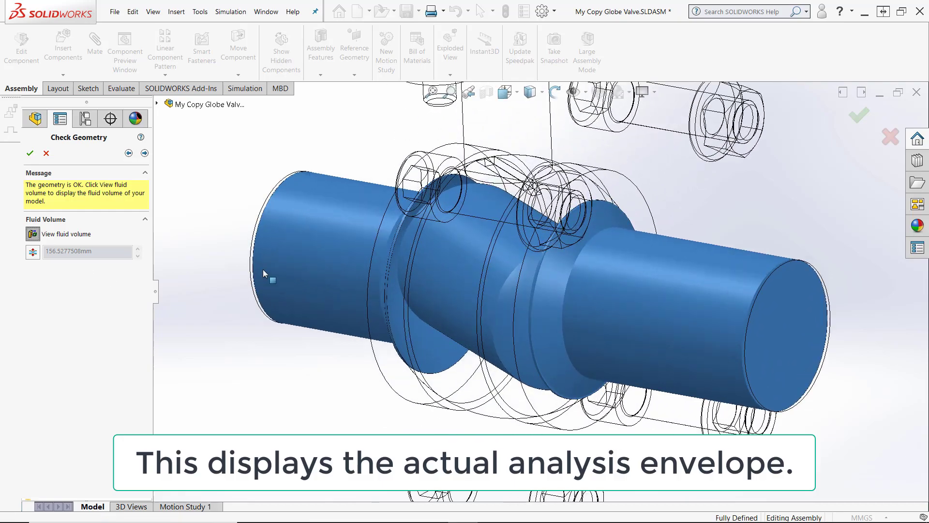
pyautogui.moveTo(263, 269); pyautogui.dragTo(517, 301, button='middle')
pyautogui.moveTo(685, 355); pyautogui.dragTo(531, 295, button='middle')
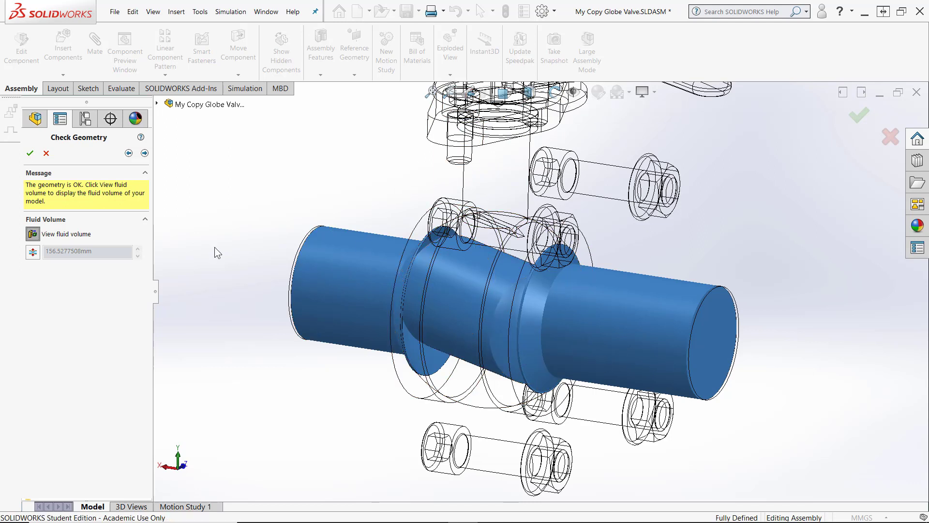
pyautogui.scroll(-2, 391, 366)
pyautogui.scroll(-4, 391, 365)
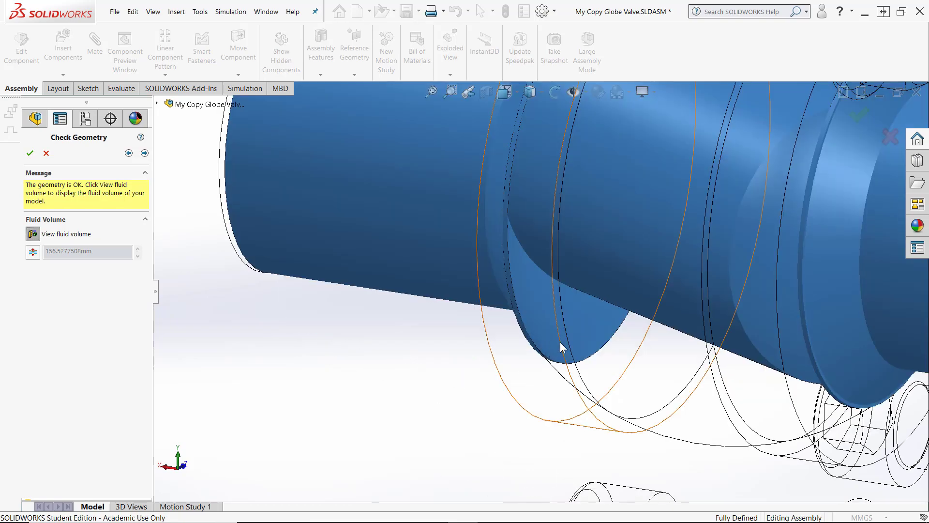
pyautogui.scroll(5, 509, 344)
pyautogui.moveTo(494, 324); pyautogui.dragTo(513, 305, button='middle')
pyautogui.scroll(-4, 513, 304)
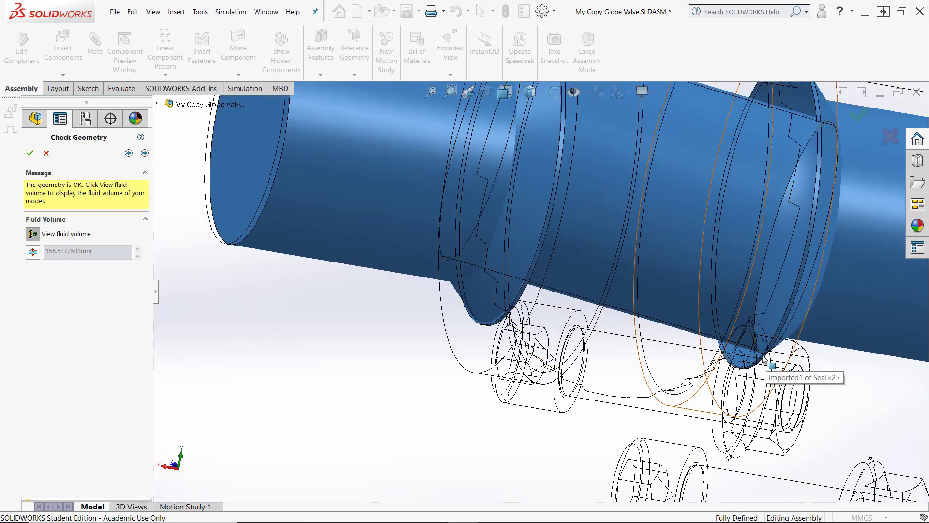
pyautogui.hotkey('ctrl', '1')
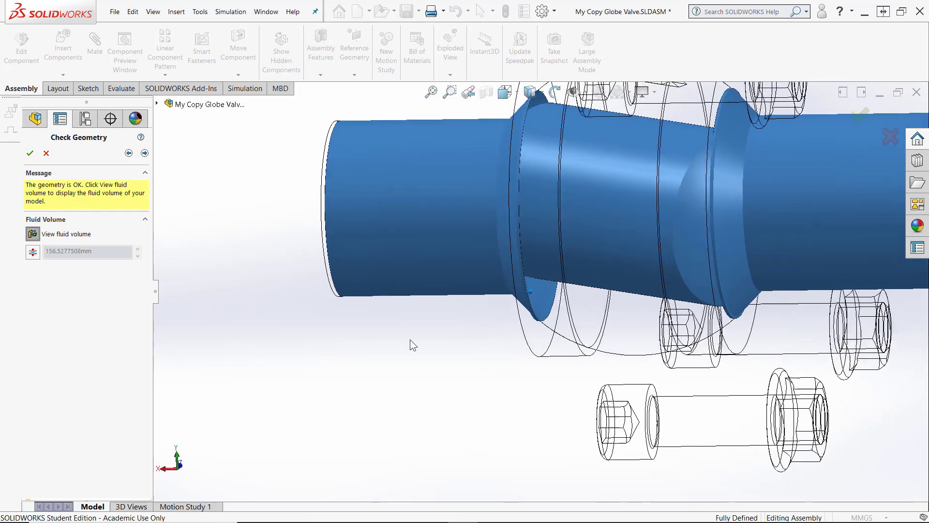
pyautogui.moveTo(411, 340); pyautogui.dragTo(324, 359, button='middle')
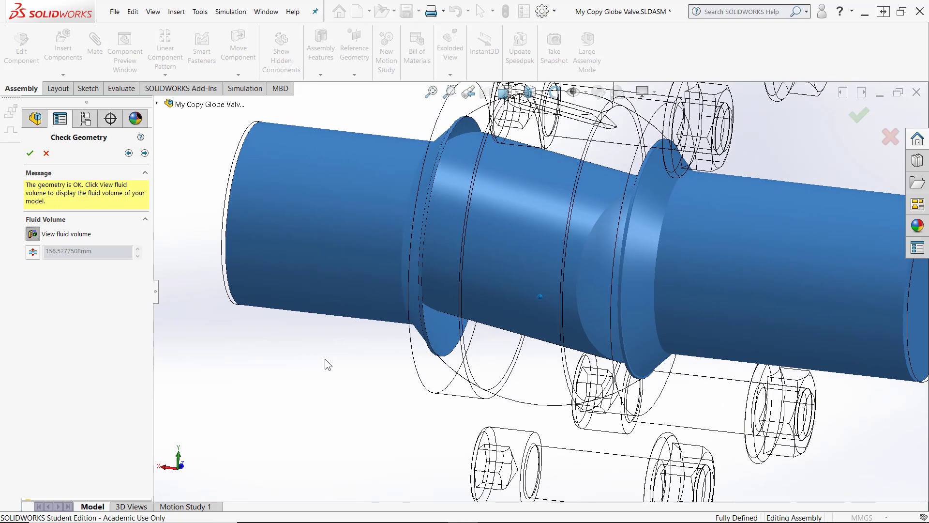
pyautogui.scroll(3, 325, 359)
# Accept Water as the fluid and choose Mass flow rate as the inlet condition
pyautogui.click(144, 153)
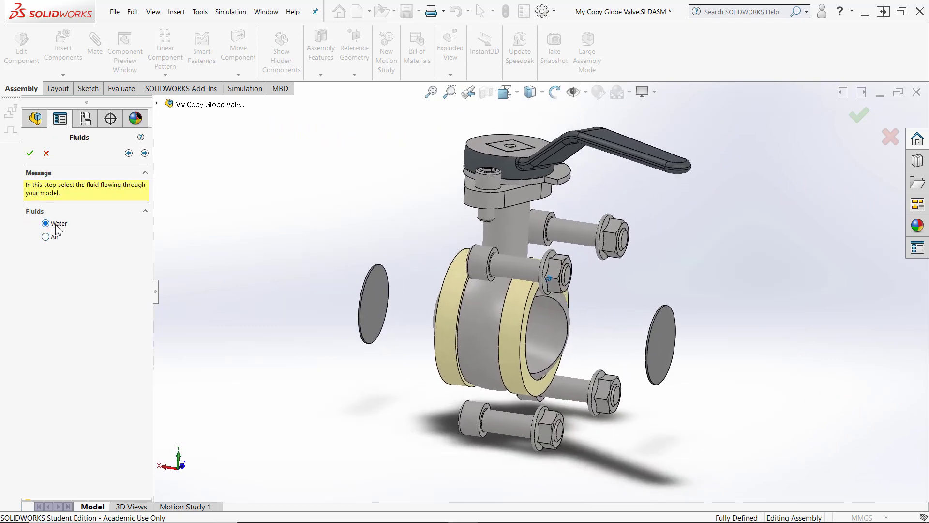
pyautogui.click(144, 153)
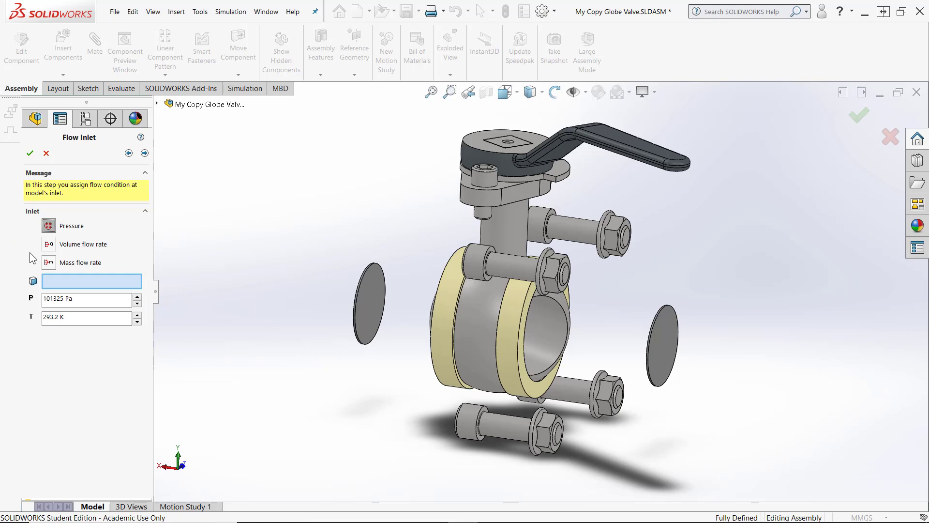
pyautogui.click(49, 262)
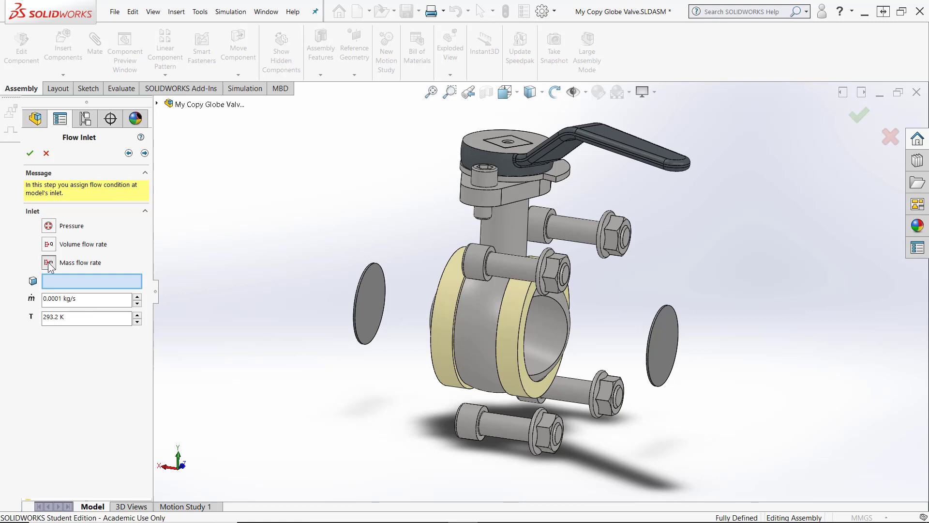
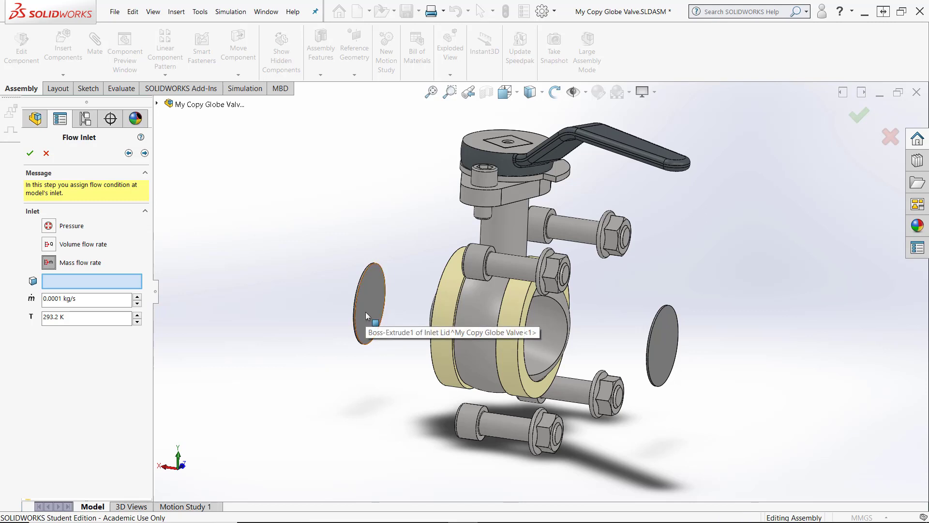
# Apply the flow inlet to the Inlet Lid's inner face with a mass flow rate of 0.5 kg/s
pyautogui.click(366, 313)
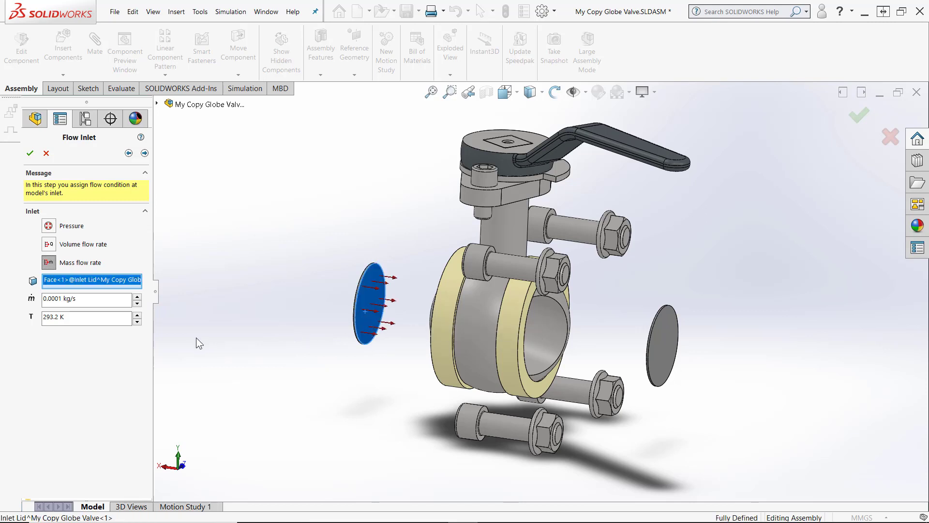
pyautogui.doubleClick(73, 298)
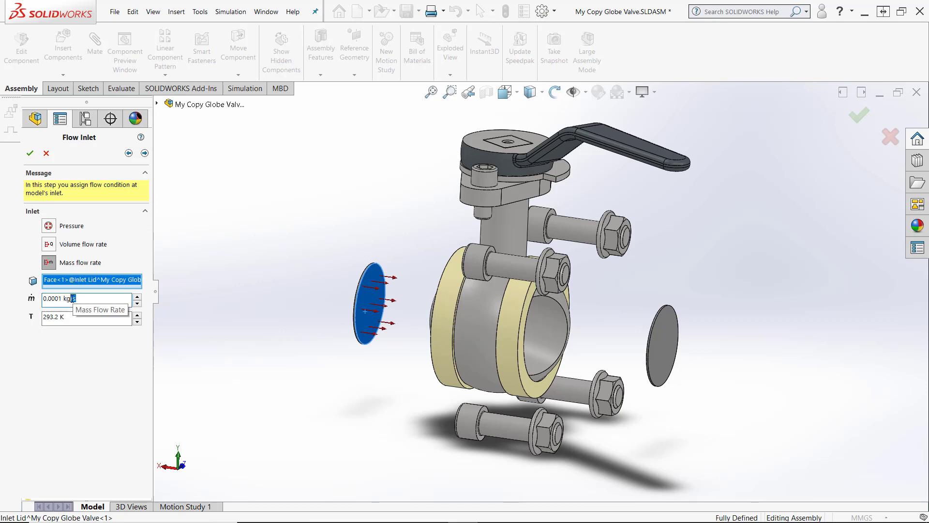
pyautogui.moveTo(74, 298); pyautogui.dragTo(22, 298)
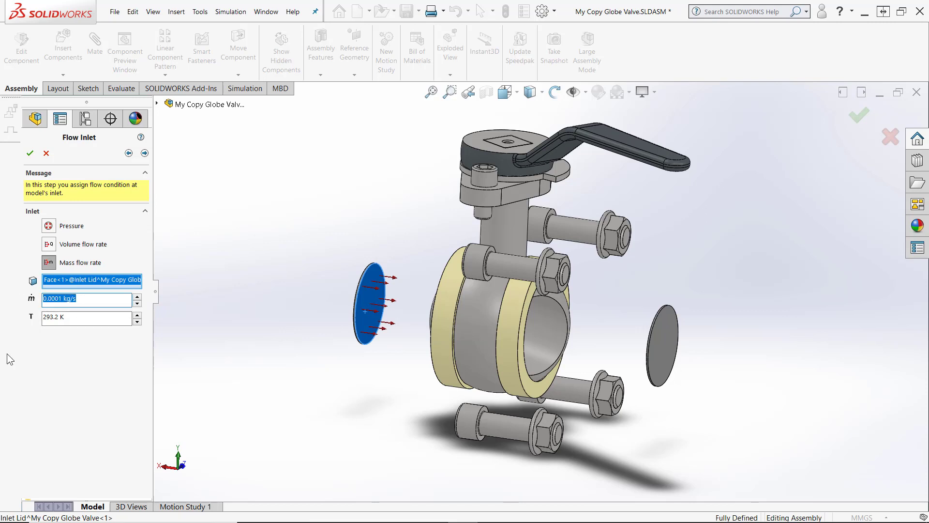
pyautogui.write('0.5')
pyautogui.press('Return')
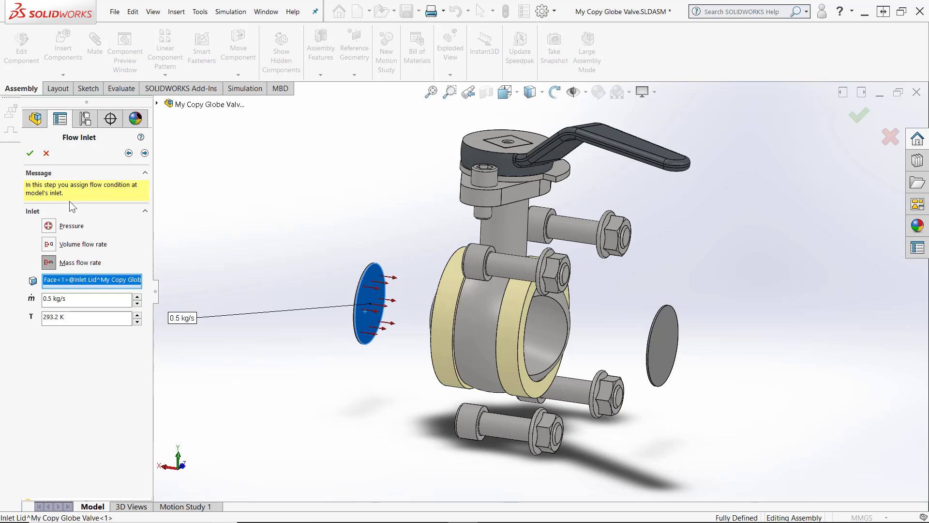
pyautogui.click(145, 153)
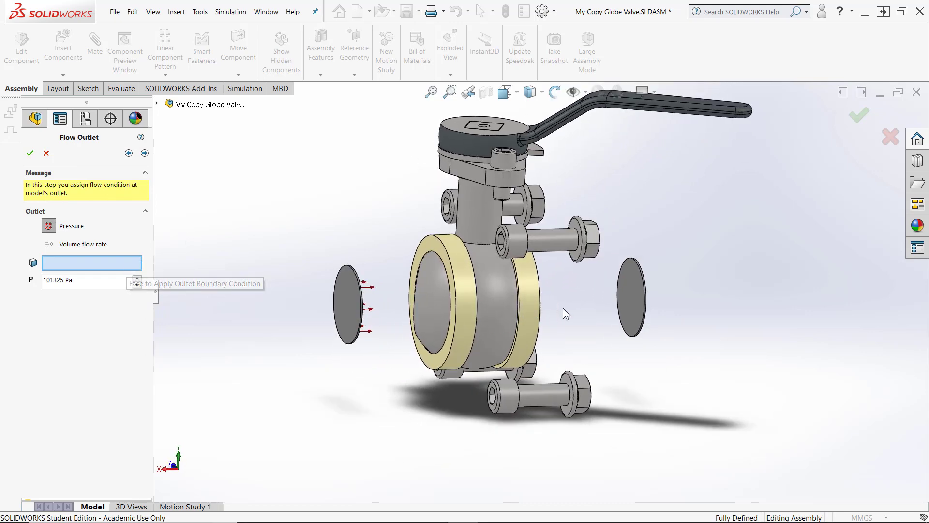
# Assign the environment-pressure flow outlet to the Outlet Lid's inner face and continue to the solve stage
pyautogui.click(634, 308)
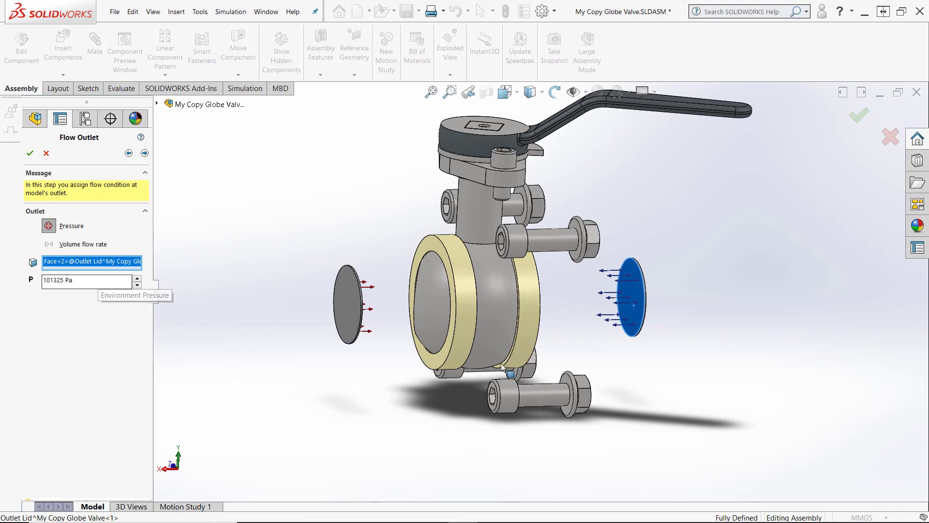
pyautogui.moveTo(698, 336); pyautogui.dragTo(810, 356, button='middle')
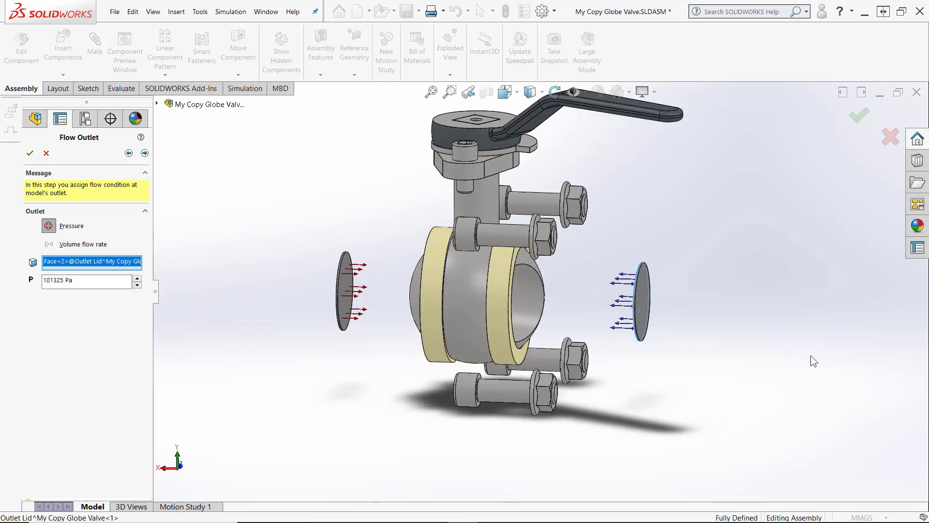
pyautogui.click(145, 153)
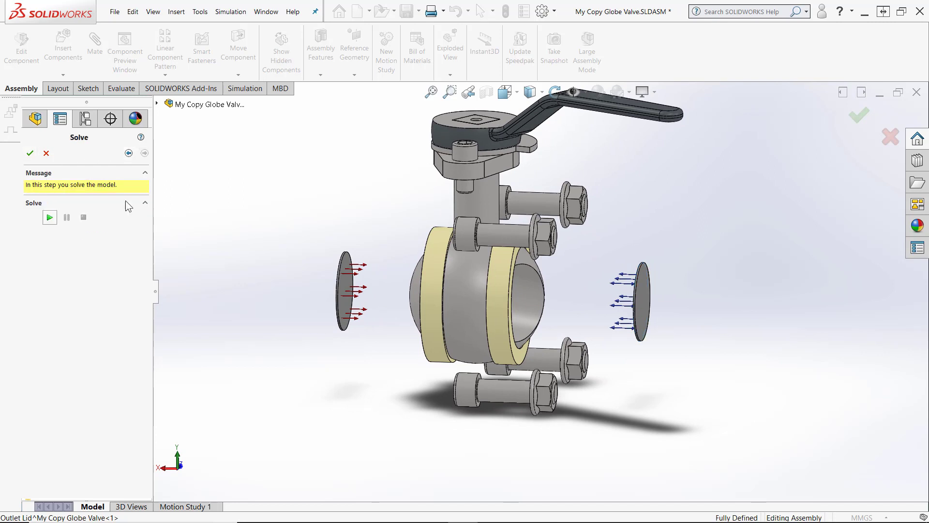
# Exit FloXpress and save the assembly, choosing to save the virtual lid components externally
pyautogui.click(29, 157)
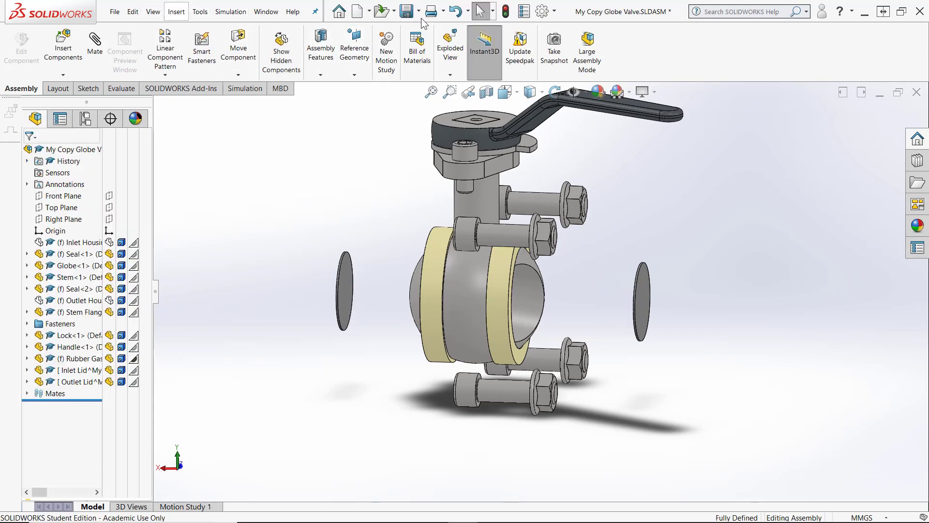
pyautogui.click(406, 11)
pyautogui.click(242, 206)
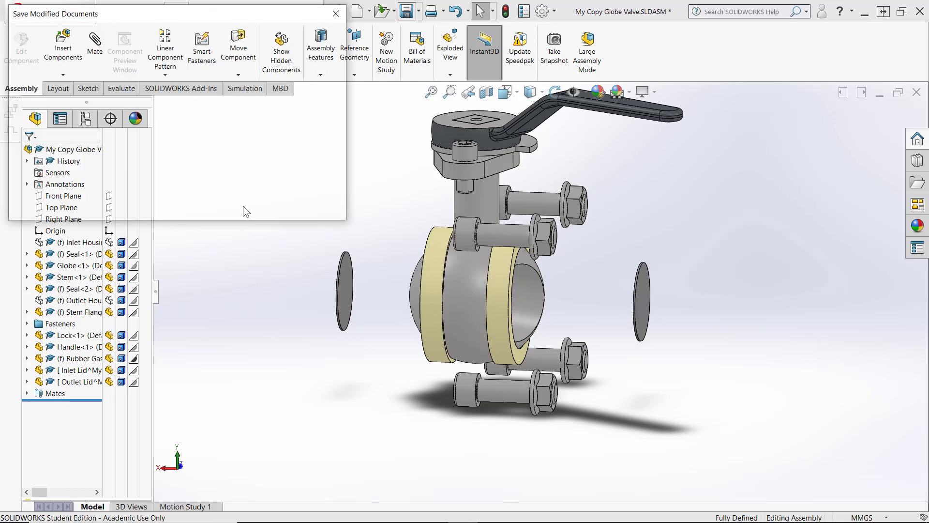
pyautogui.click(446, 252)
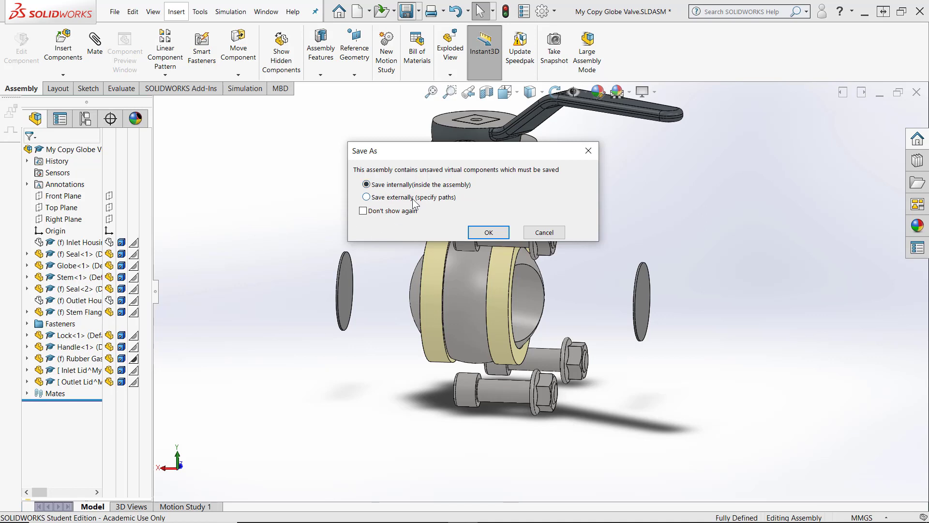
pyautogui.click(367, 197)
pyautogui.press('Return')
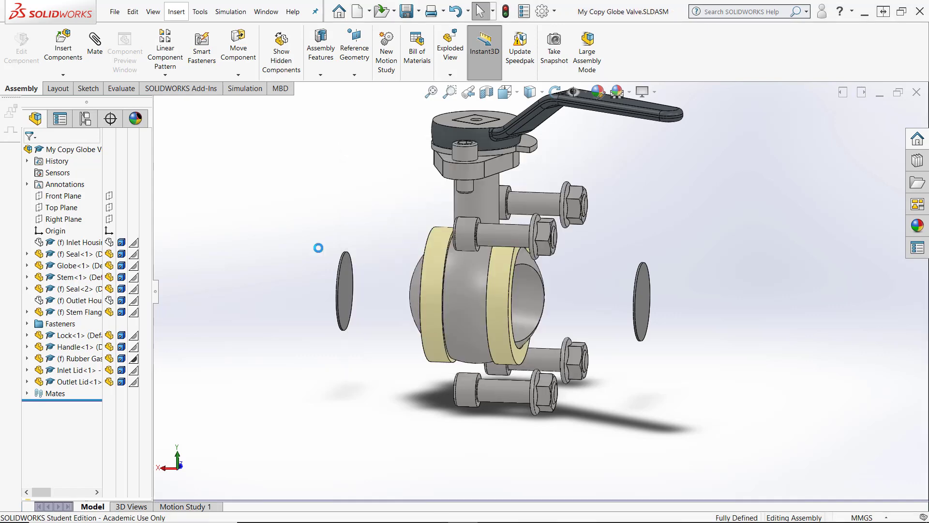
# Reopen FloXpress from the Xpress Products and run the flow solver
pyautogui.click(200, 11)
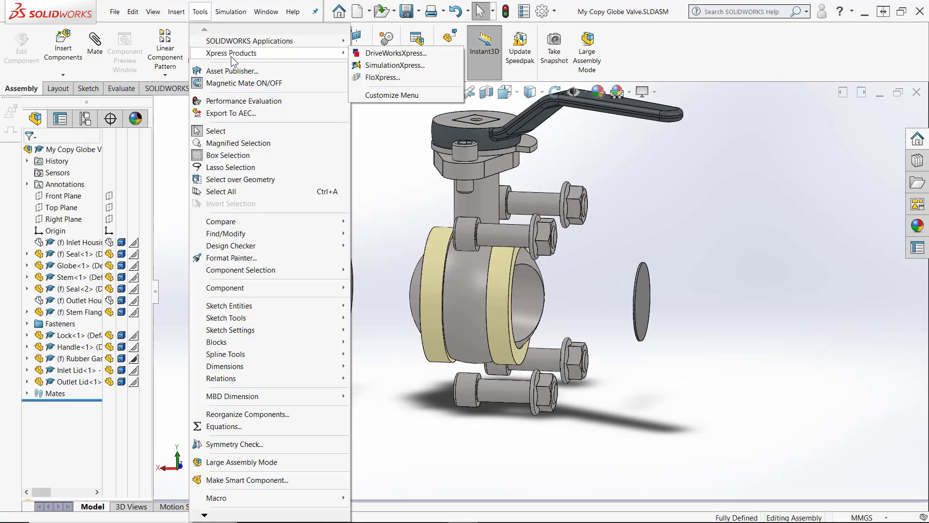
pyautogui.moveTo(230, 56)
pyautogui.click(386, 75)
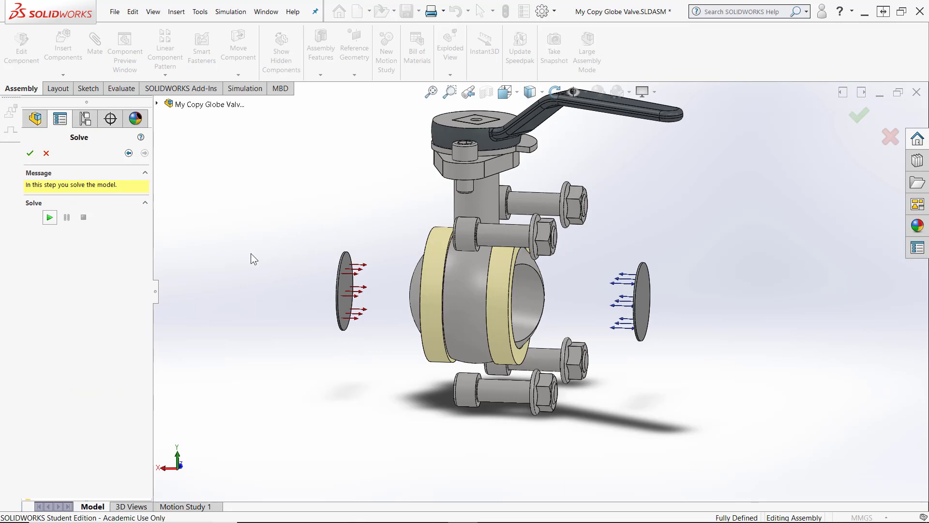
pyautogui.click(50, 217)
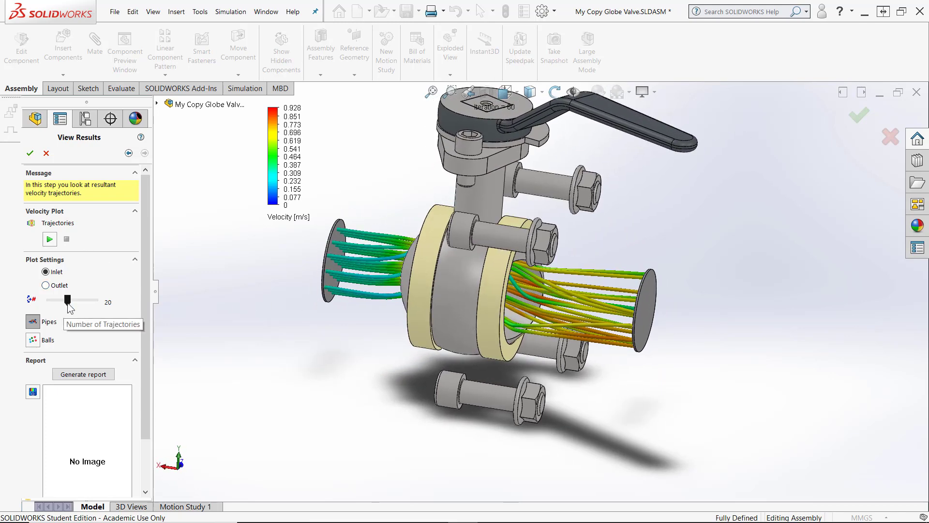
# Set the number of trajectories to 50 and animate the velocity trajectories displayed as pipes
pyautogui.moveTo(67, 300); pyautogui.dragTo(95, 302)
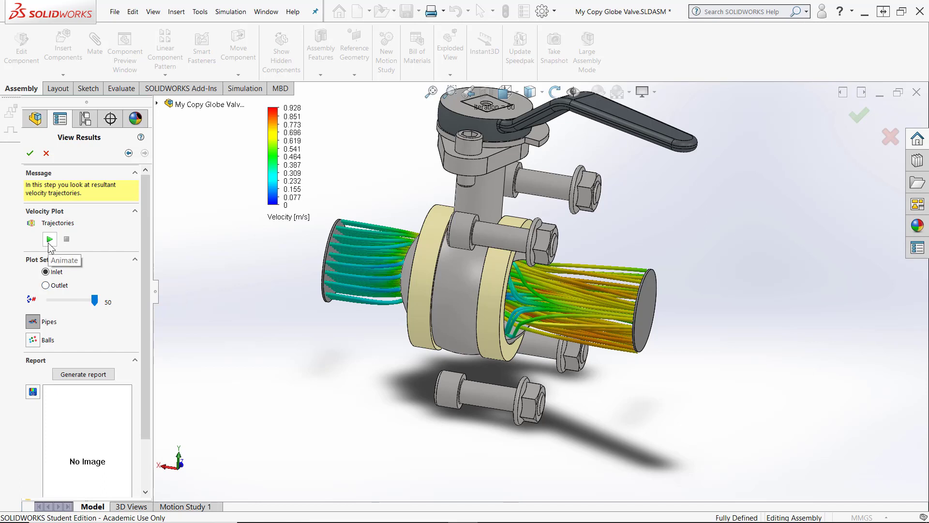
pyautogui.click(32, 340)
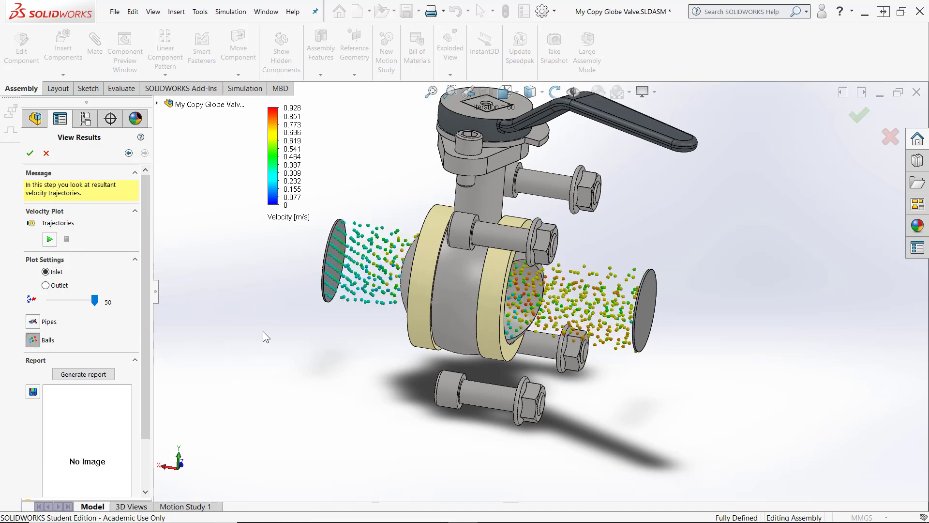
pyautogui.click(32, 321)
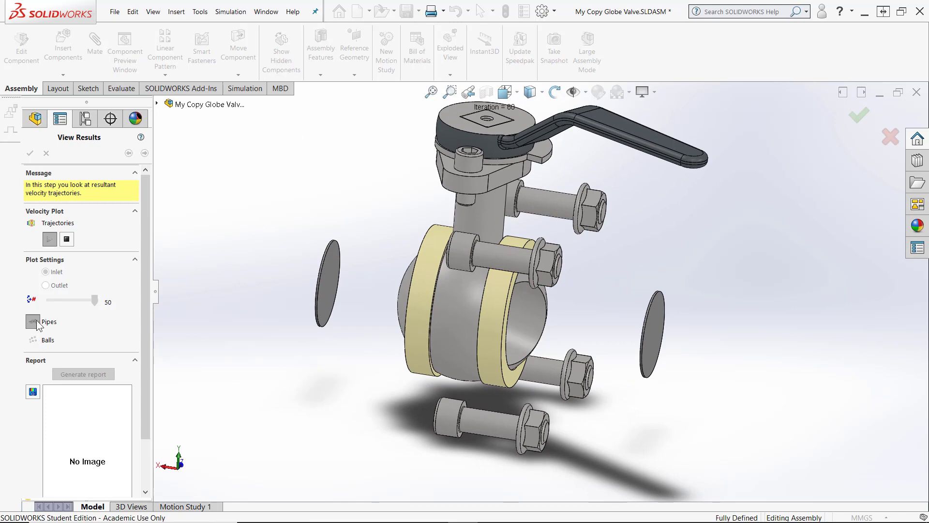
pyautogui.click(67, 240)
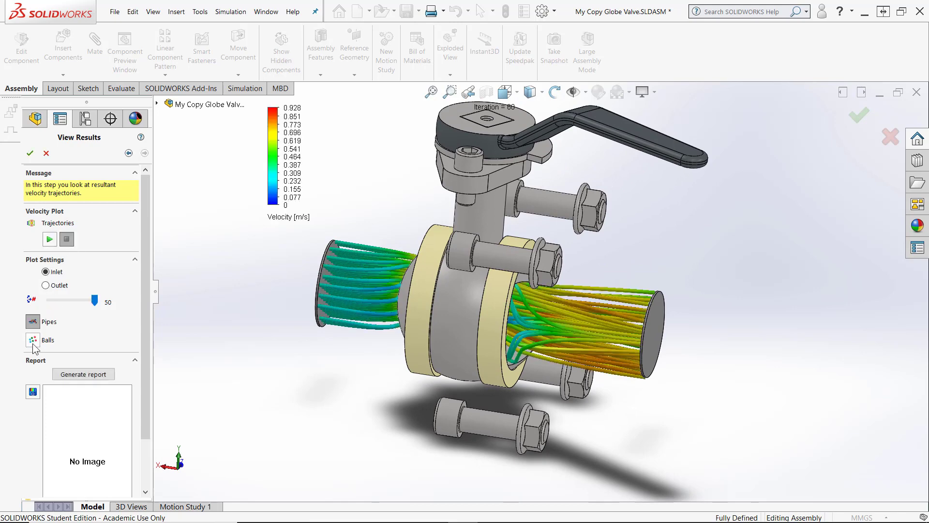
# Switch the trajectory display to balls and play, then stop the animation
pyautogui.click(33, 341)
pyautogui.click(49, 239)
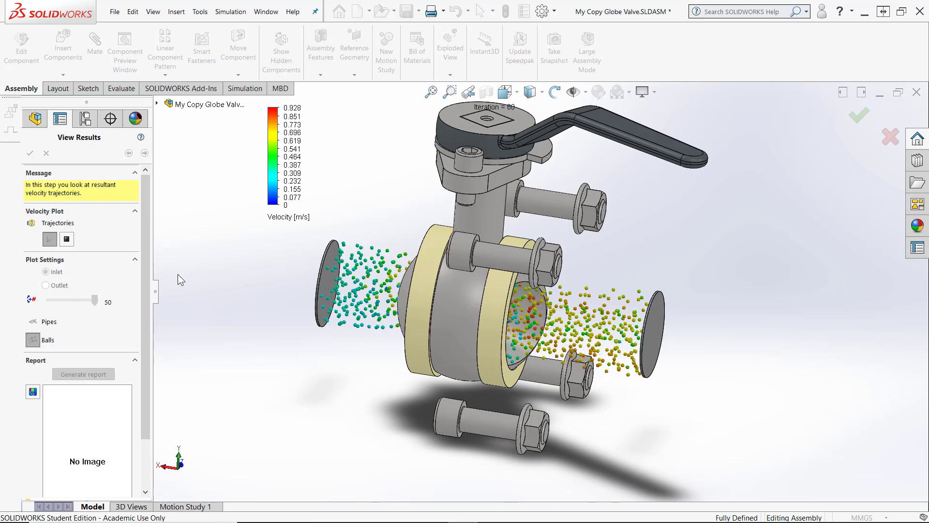
pyautogui.click(67, 239)
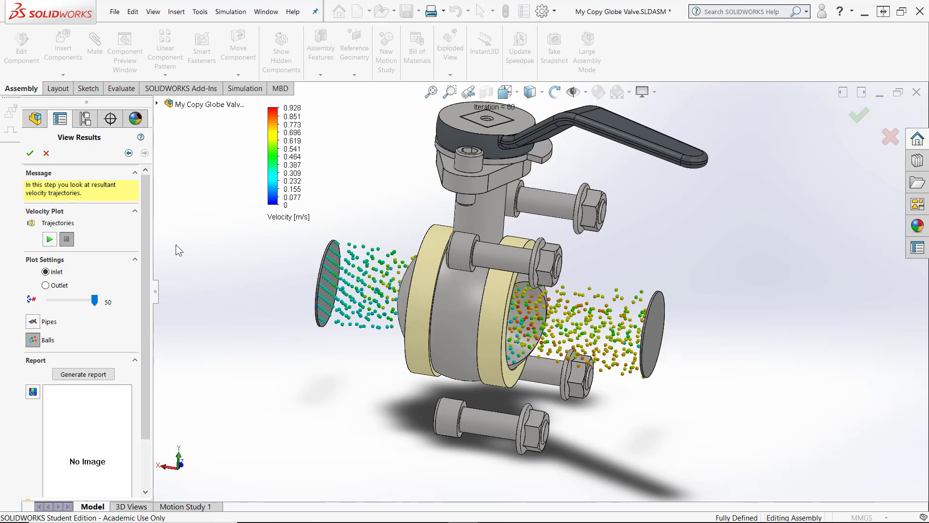
# Hide the Outlet Lid and Inlet Lid components from the assembly tree
pyautogui.click(157, 104)
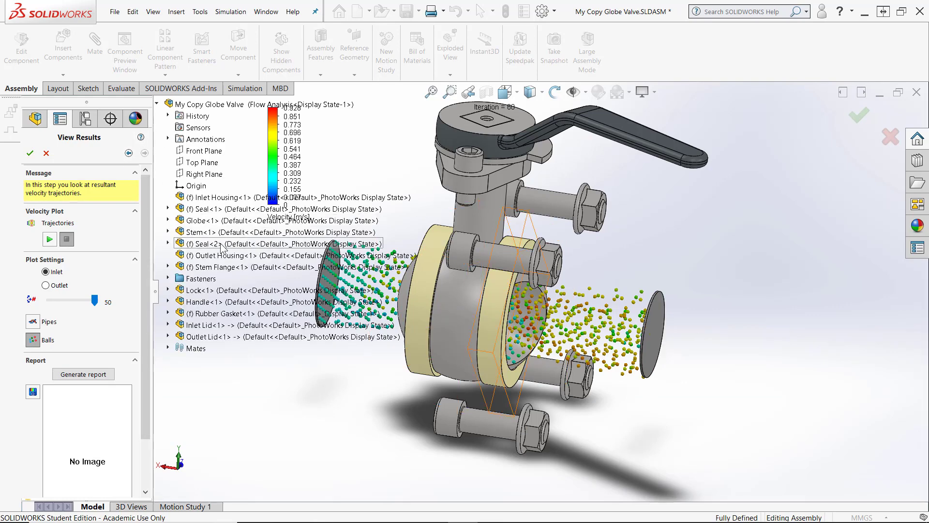
pyautogui.rightClick(200, 337)
pyautogui.click(223, 356)
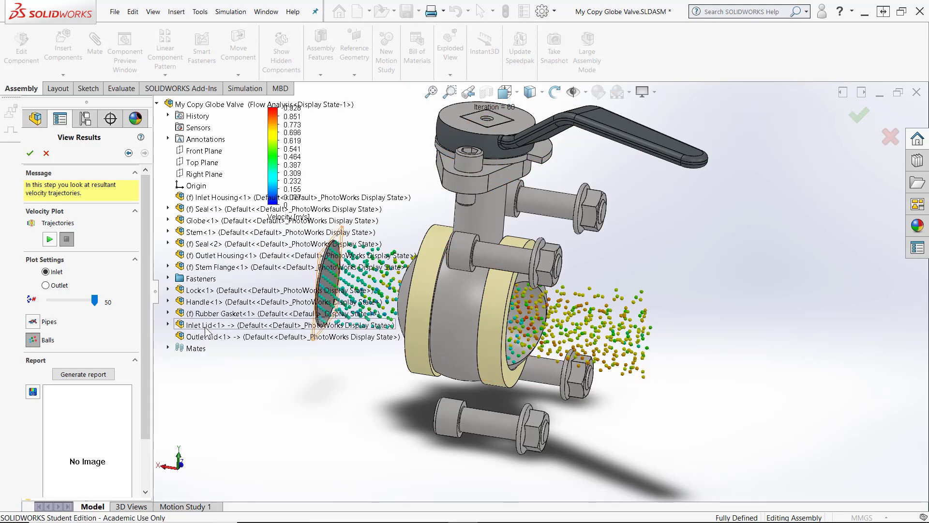
pyautogui.rightClick(206, 327)
pyautogui.click(222, 346)
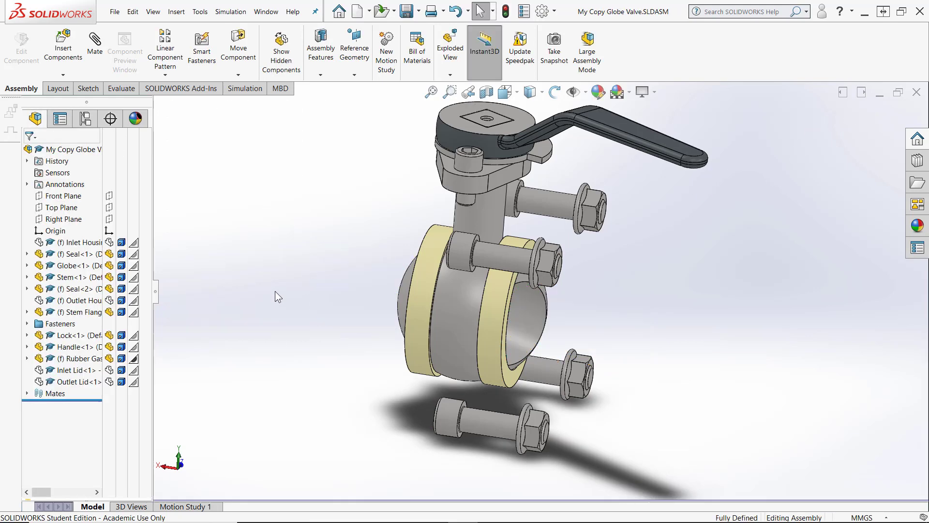
# Show the Inlet Housing and Outlet Housing components again and make both transparent
pyautogui.click(110, 300)
pyautogui.click(109, 241)
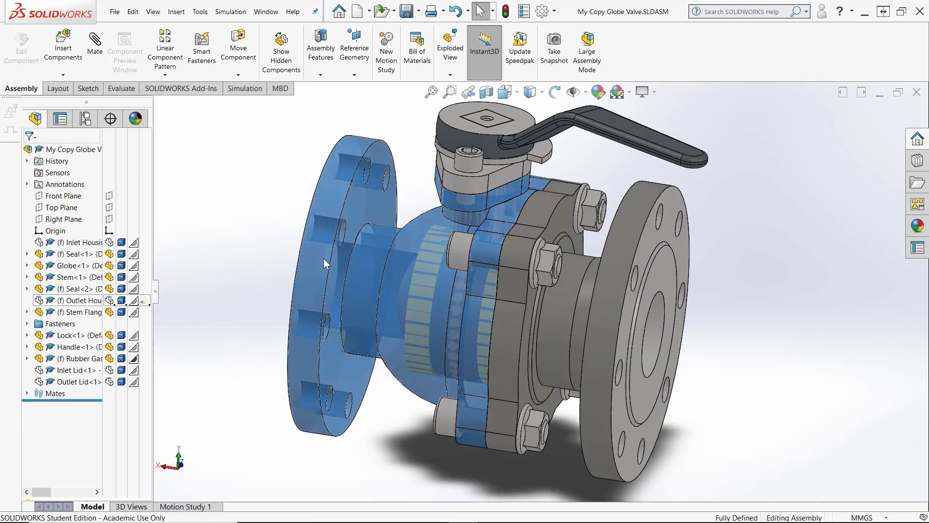
pyautogui.click(145, 243)
pyautogui.click(222, 304)
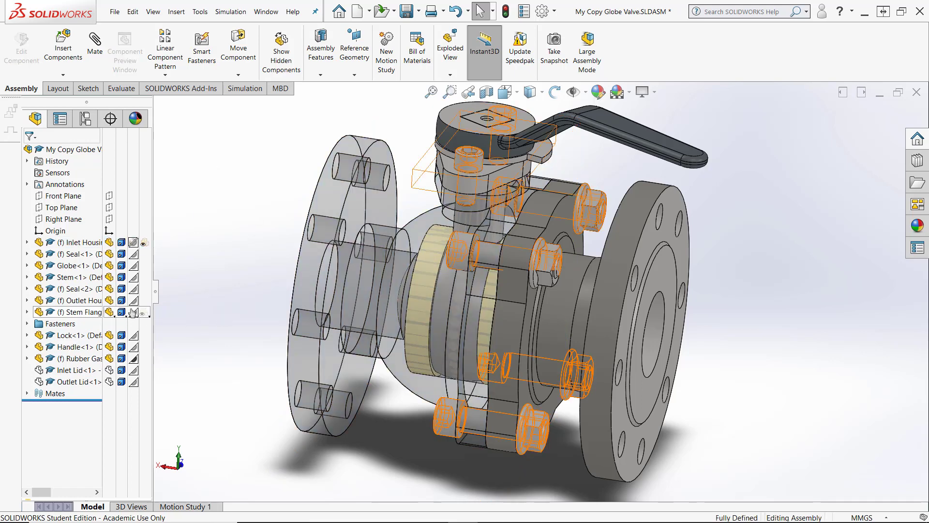
pyautogui.click(144, 300)
pyautogui.click(225, 248)
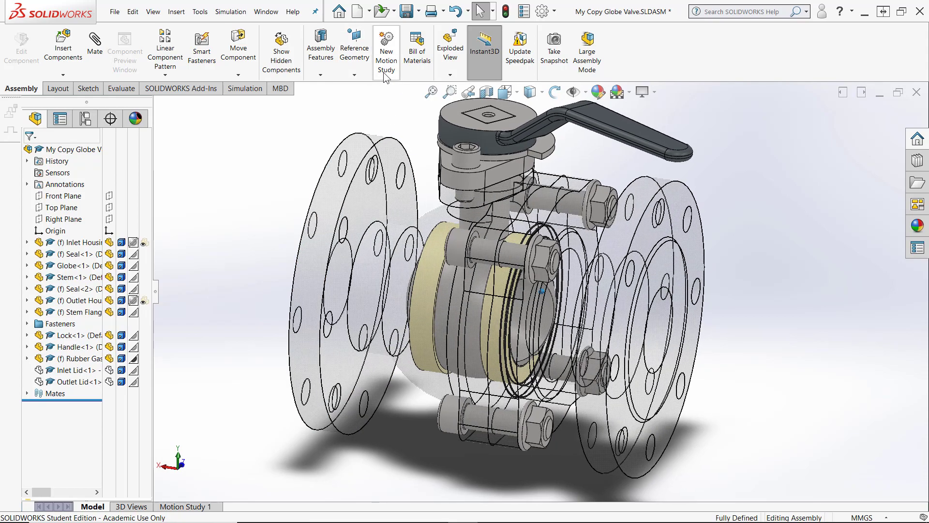
# Reopen FloXpress, animate the pipe trajectories through the transparent housings, and close FloXpress
pyautogui.click(199, 11)
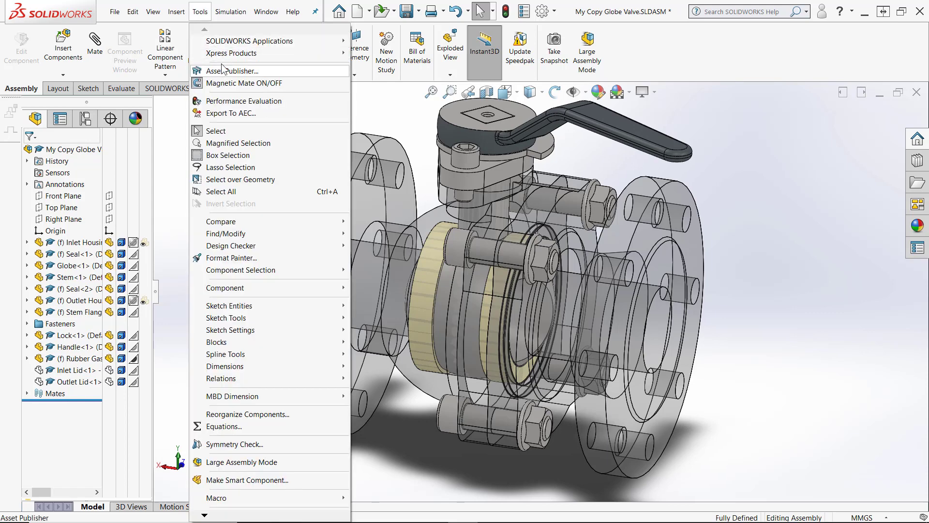
pyautogui.moveTo(225, 55)
pyautogui.click(382, 77)
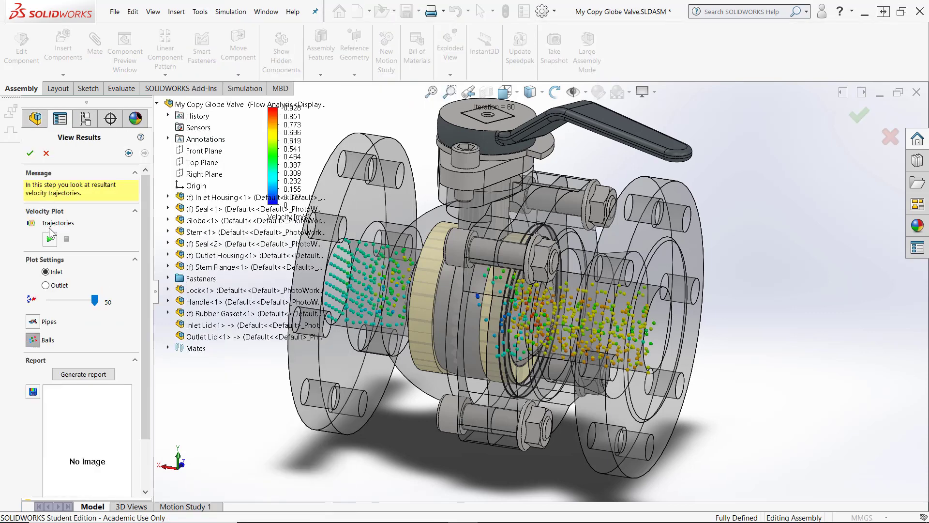
pyautogui.click(33, 321)
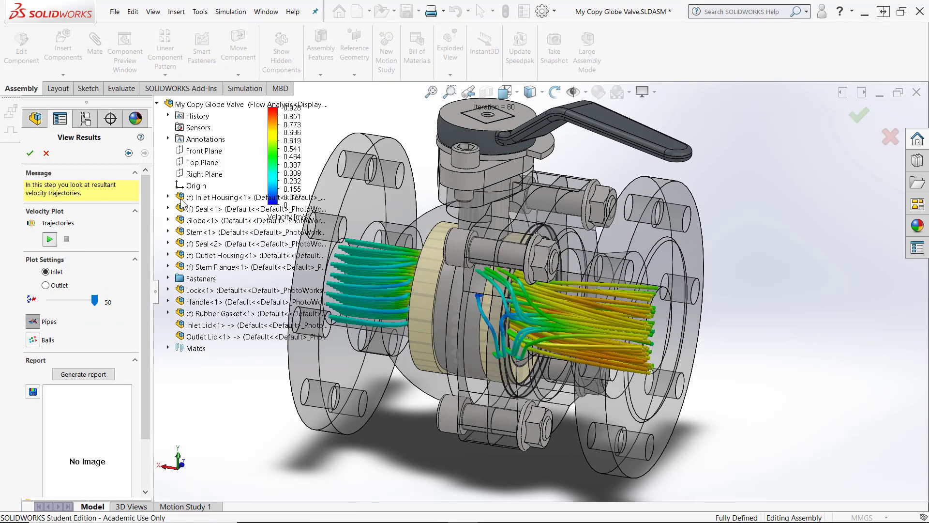
pyautogui.click(49, 239)
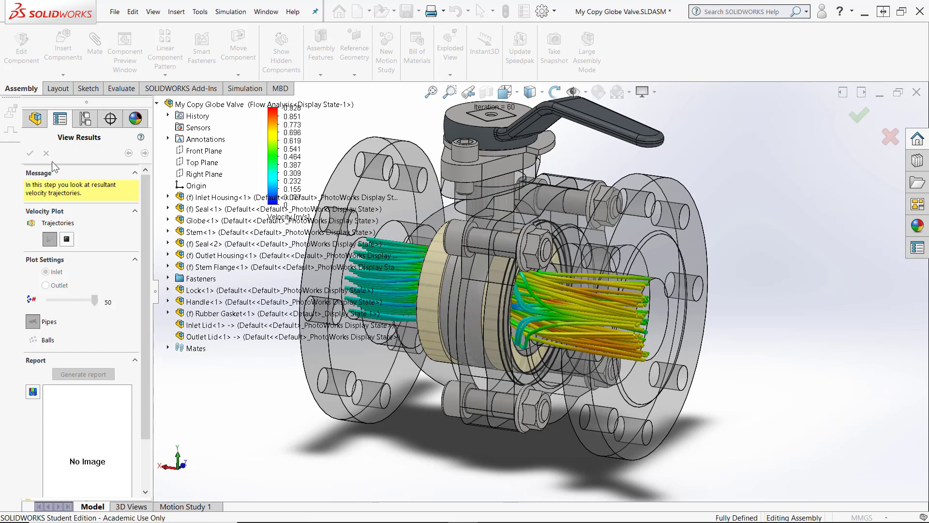
pyautogui.click(859, 117)
# Add a derived configuration named 45 deg under the Flow Analysis configuration
pyautogui.click(85, 118)
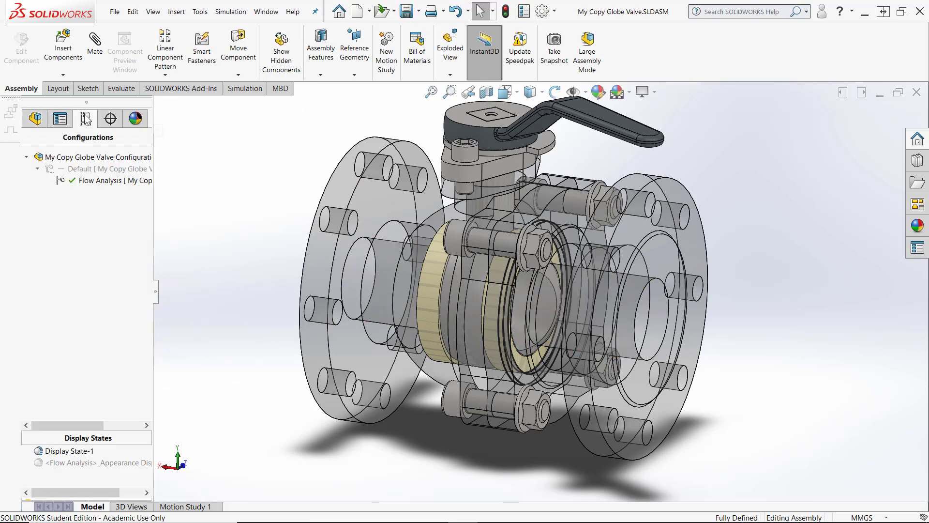
pyautogui.rightClick(61, 181)
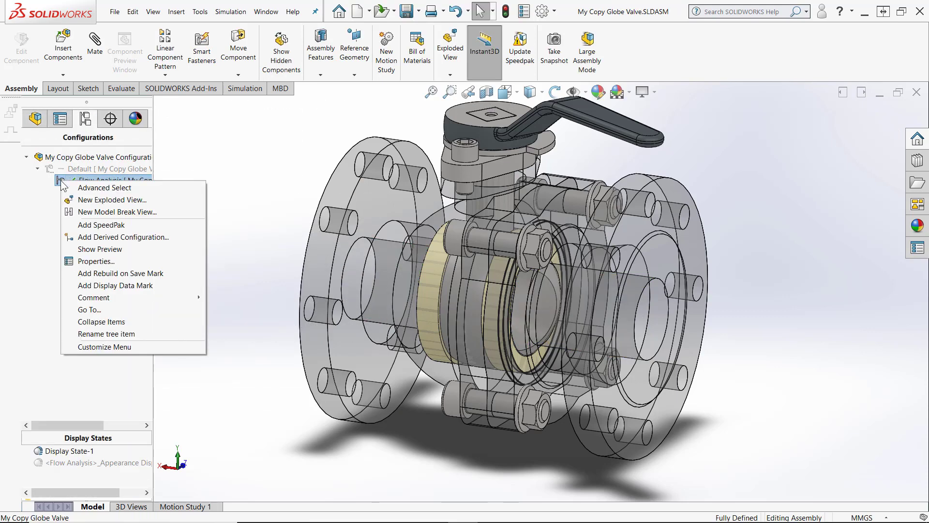
pyautogui.click(97, 237)
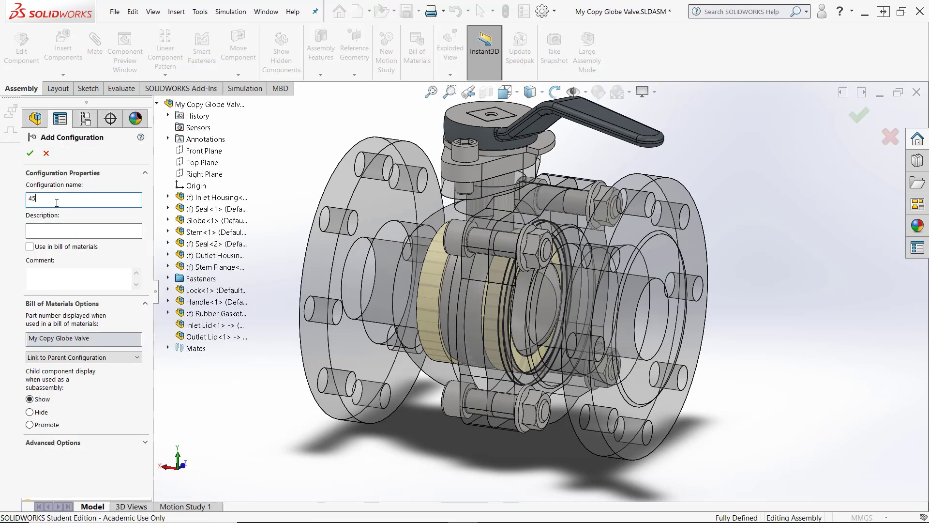
pyautogui.press('Return')
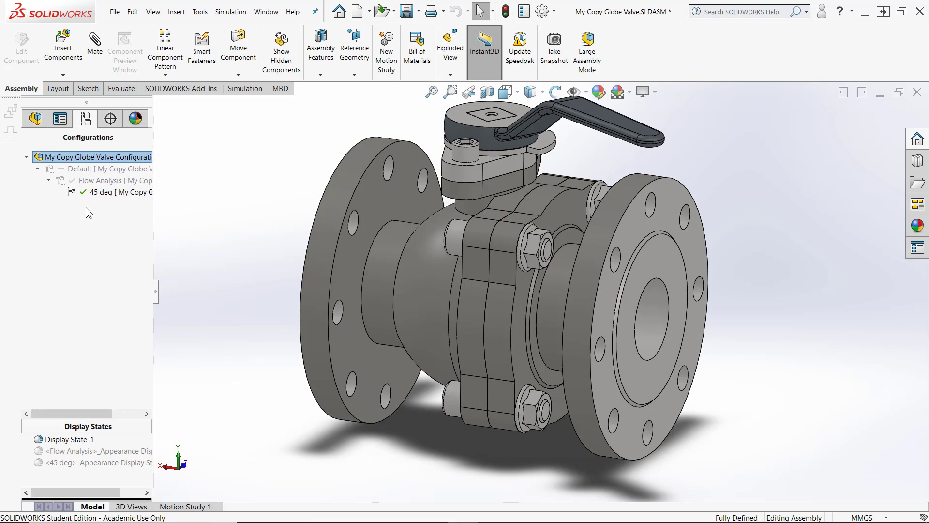
# Edit the handle's Angle1 mate in the 45 deg configuration to 45 deg, confirm, and close the Mate editor
pyautogui.click(36, 118)
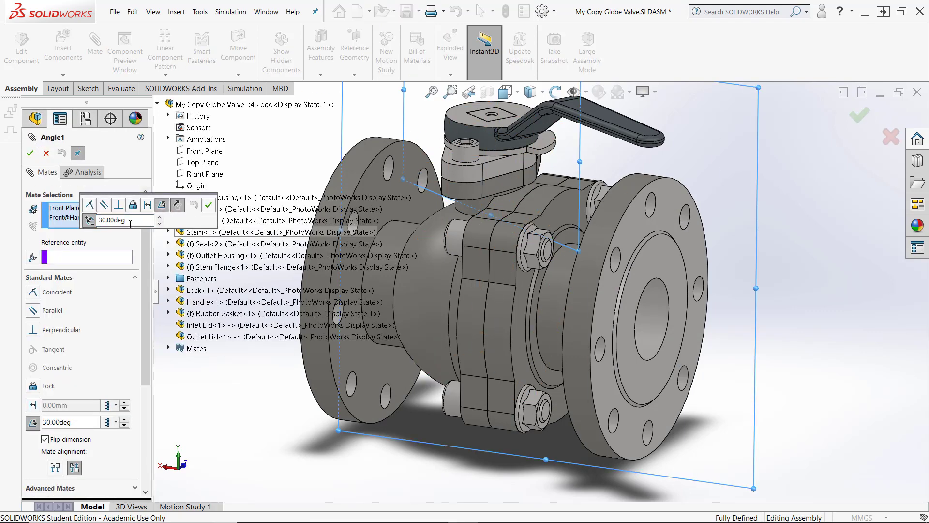
pyautogui.write('45')
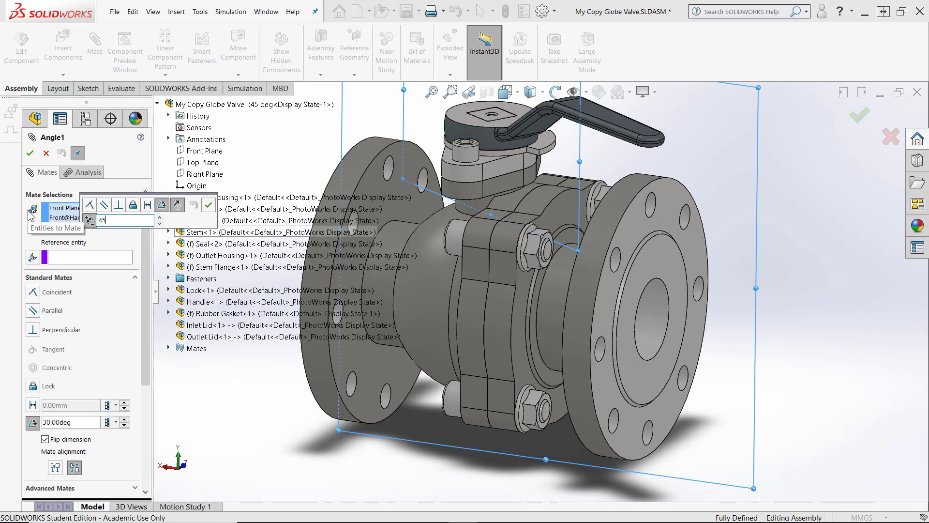
pyautogui.click(208, 206)
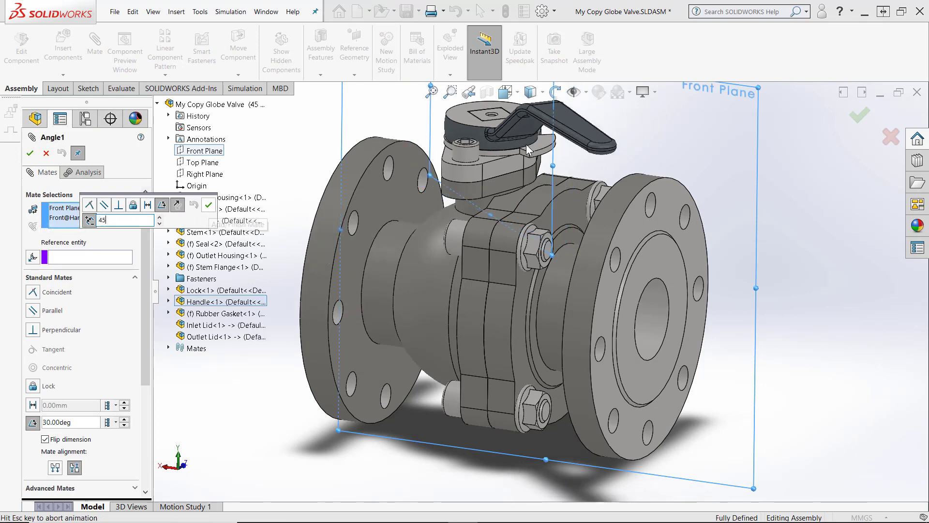
pyautogui.moveTo(789, 193); pyautogui.dragTo(773, 199, button='middle')
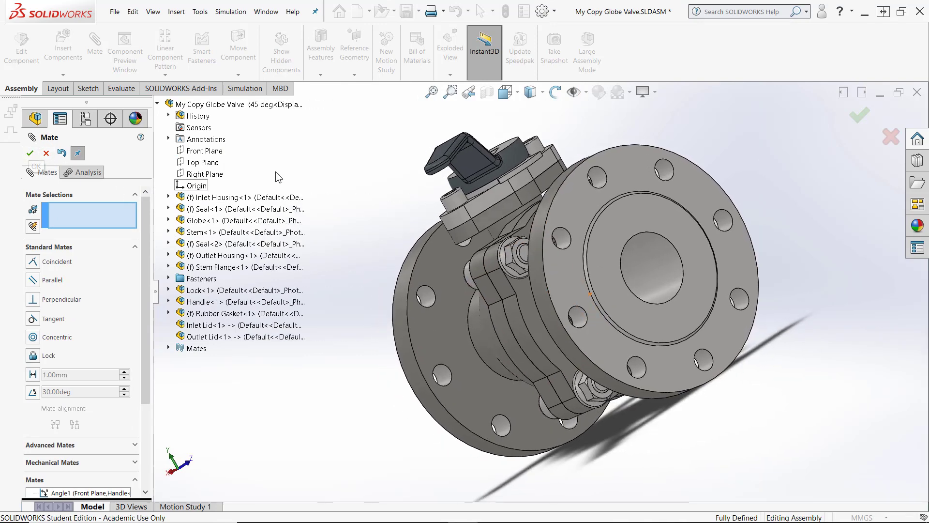
pyautogui.moveTo(334, 161); pyautogui.dragTo(376, 155, button='middle')
pyautogui.moveTo(466, 290); pyautogui.dragTo(550, 280, button='middle')
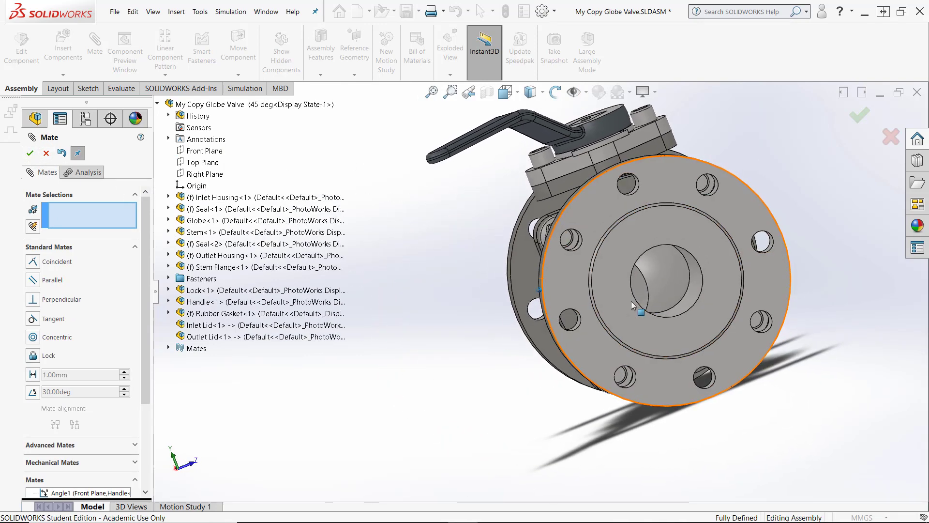
pyautogui.moveTo(631, 301); pyautogui.dragTo(658, 284, button='middle')
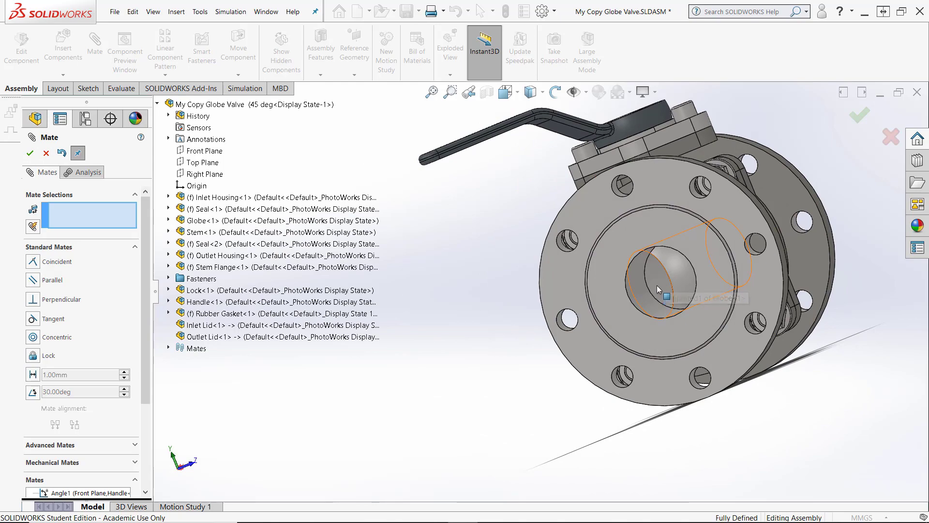
pyautogui.click(43, 153)
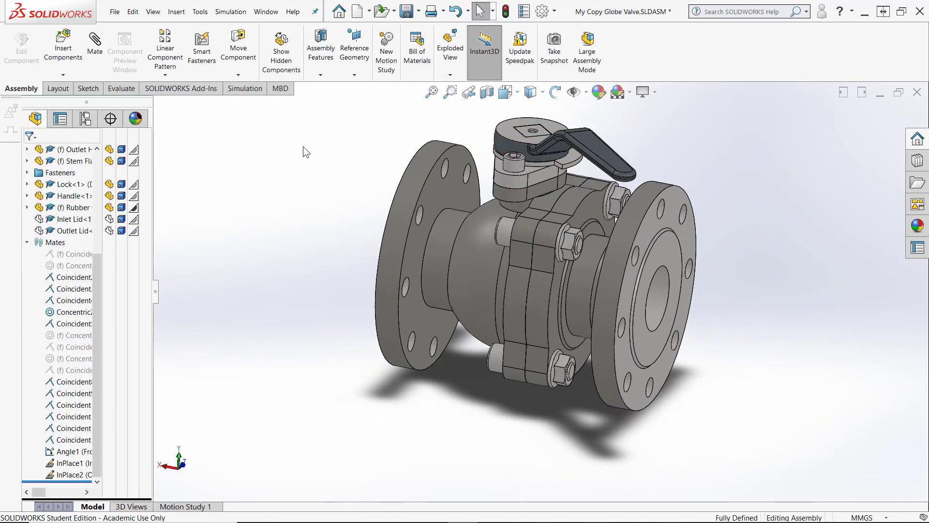
# Reopen FloXpress, solve the flow for the 45 deg configuration, and close the FloXpress wizard
pyautogui.click(27, 242)
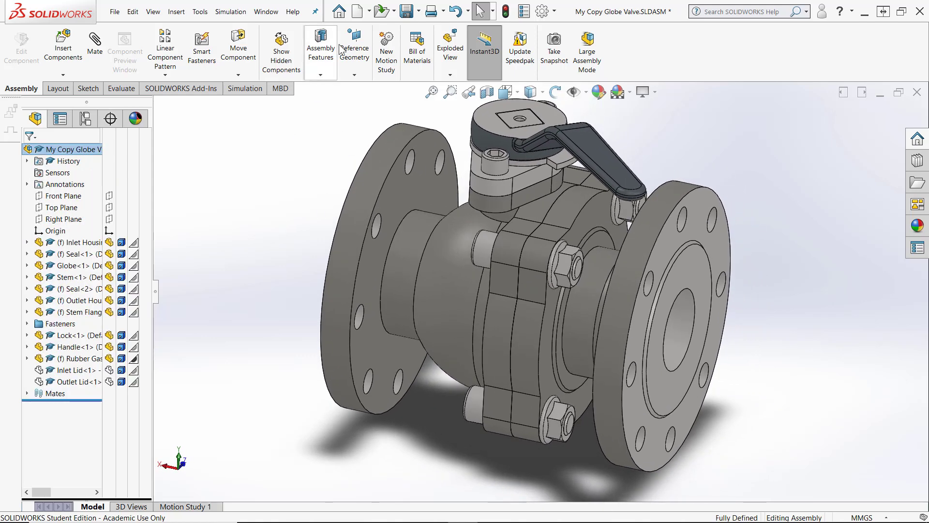
pyautogui.click(204, 13)
pyautogui.moveTo(227, 53)
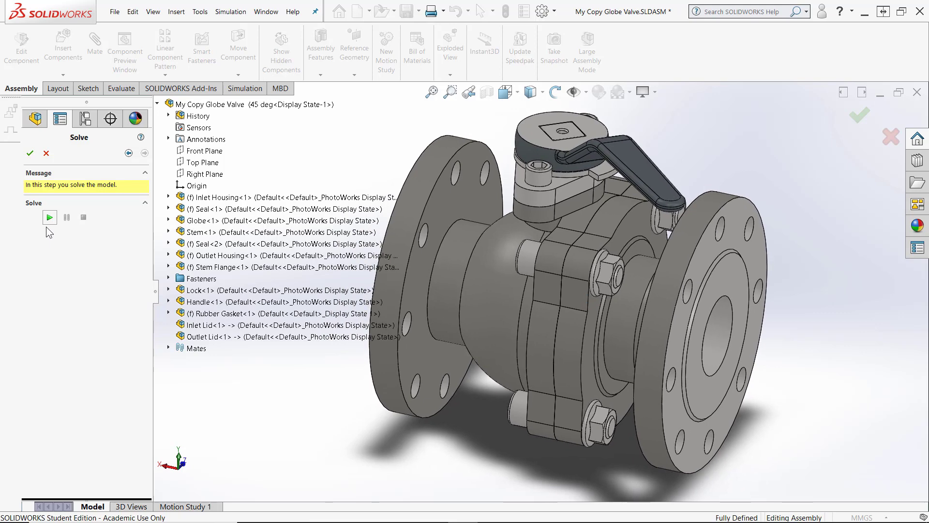
pyautogui.click(49, 218)
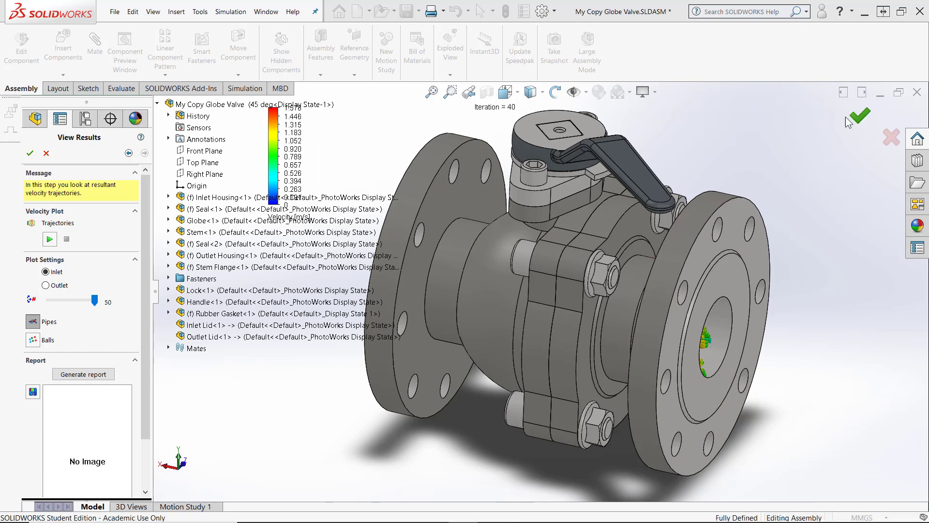
pyautogui.click(860, 115)
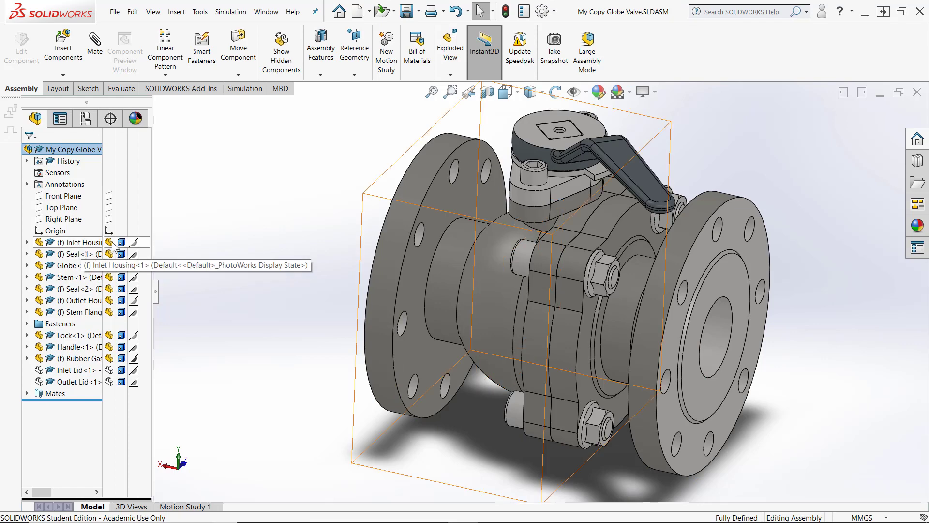
# Make the Inlet Housing transparent so both housings are see-through
pyautogui.click(144, 243)
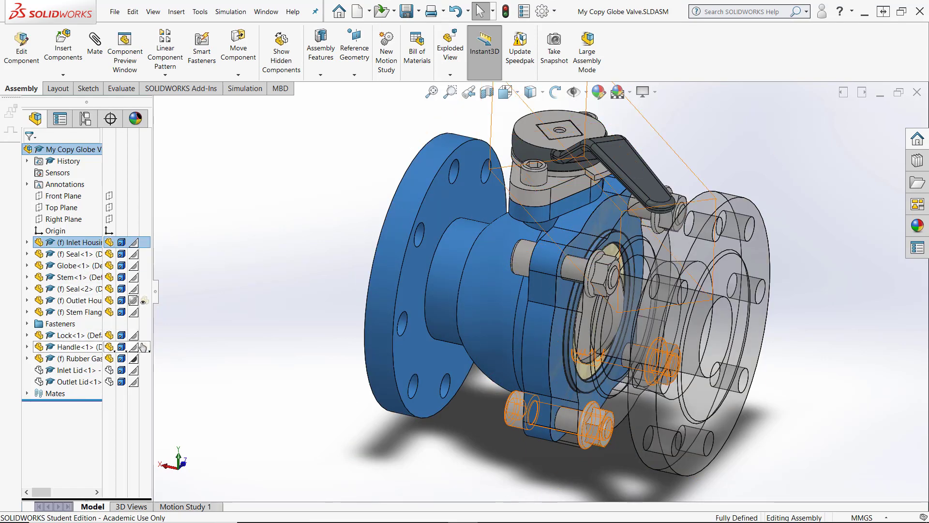
pyautogui.moveTo(153, 339); pyautogui.dragTo(173, 309)
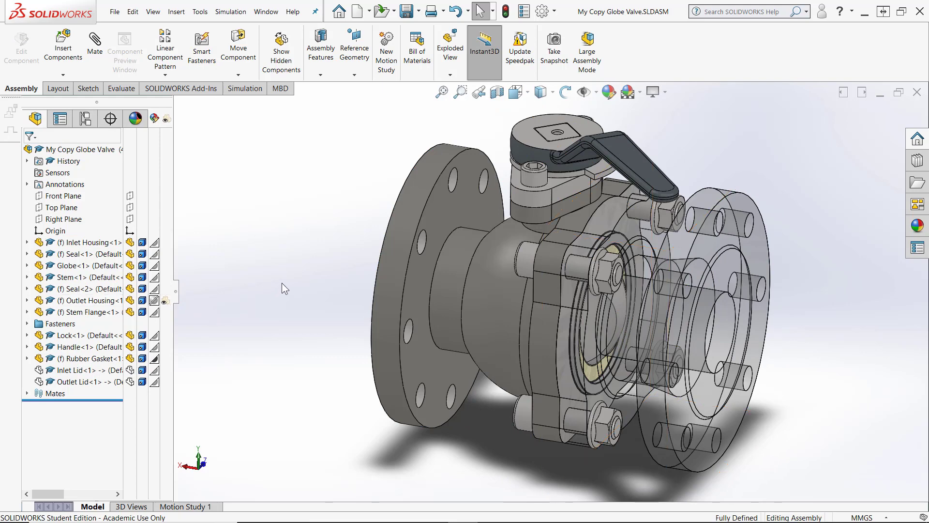
pyautogui.rightClick(165, 247)
pyautogui.click(164, 173)
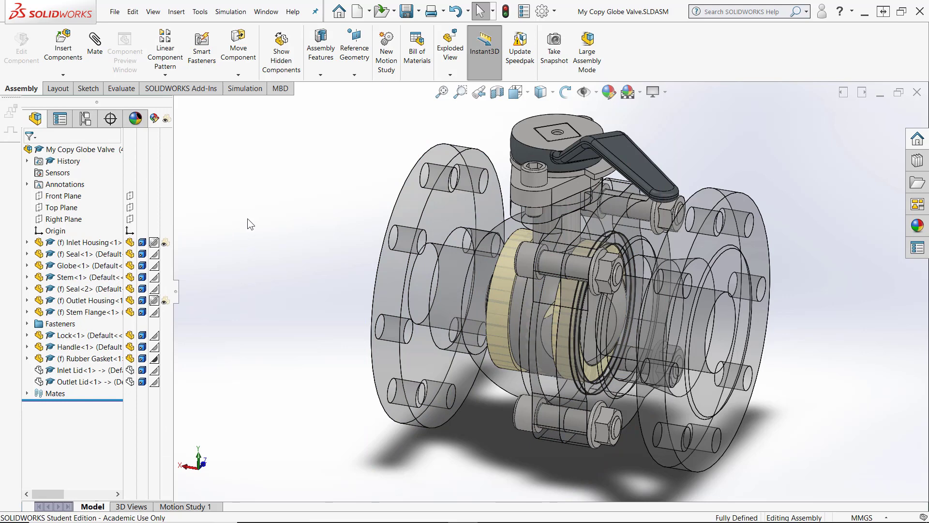
# Reopen FloXpress results and animate the velocity pipe trajectories through the partly open valve, then stop the animation
pyautogui.click(206, 16)
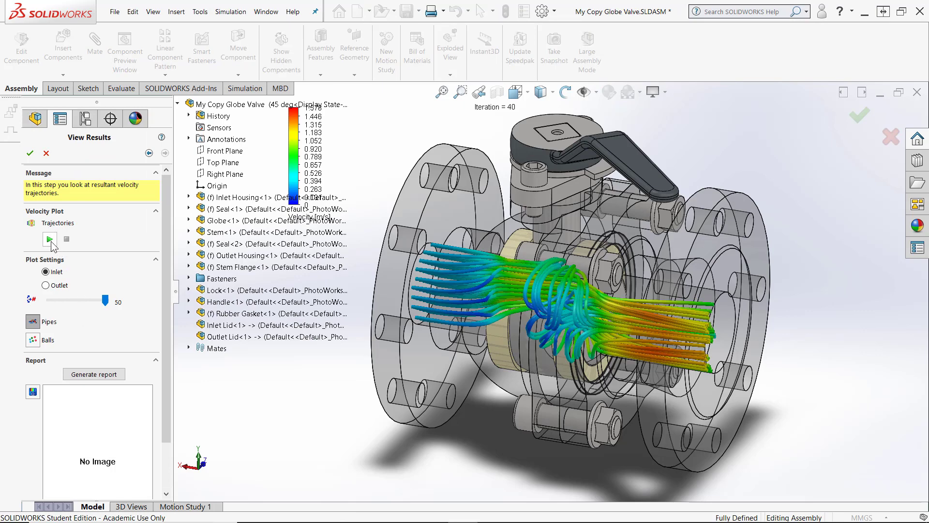
pyautogui.click(50, 239)
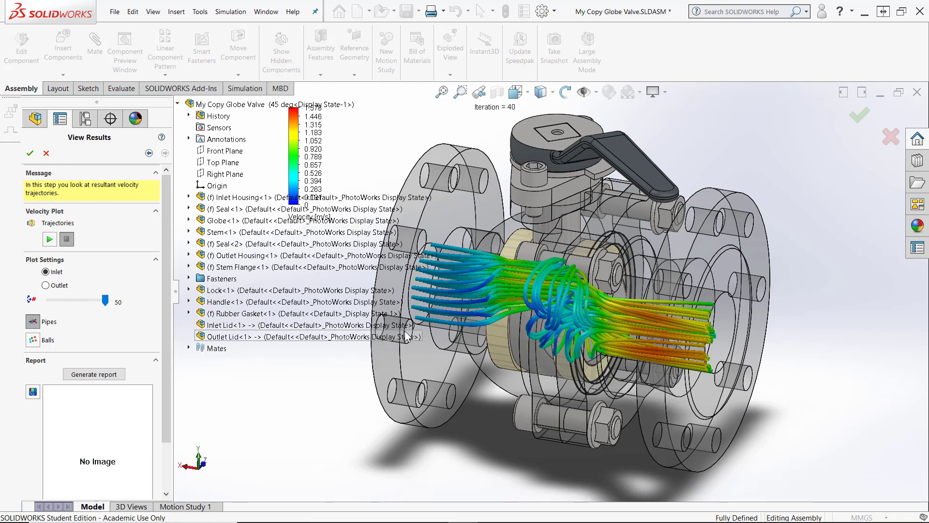
pyautogui.moveTo(405, 330)
pyautogui.mouseDown(button='middle')
pyautogui.moveTo(747, 281)
pyautogui.moveTo(698, 341)
pyautogui.moveTo(652, 352)
pyautogui.moveTo(667, 318)
pyautogui.moveTo(660, 307)
pyautogui.mouseUp(button='middle')
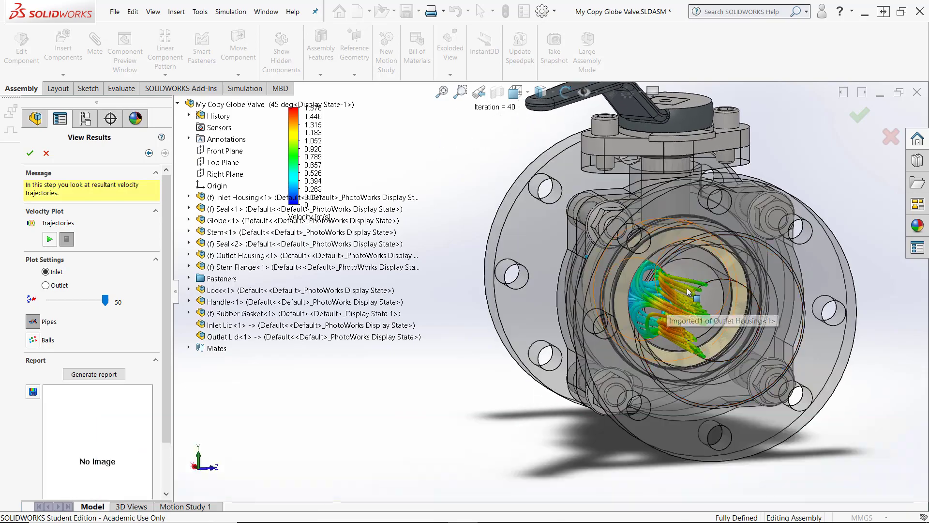
pyautogui.moveTo(586, 329)
pyautogui.mouseDown(button='middle')
pyautogui.moveTo(472, 360)
pyautogui.moveTo(482, 364)
pyautogui.moveTo(464, 392)
pyautogui.mouseUp(button='middle')
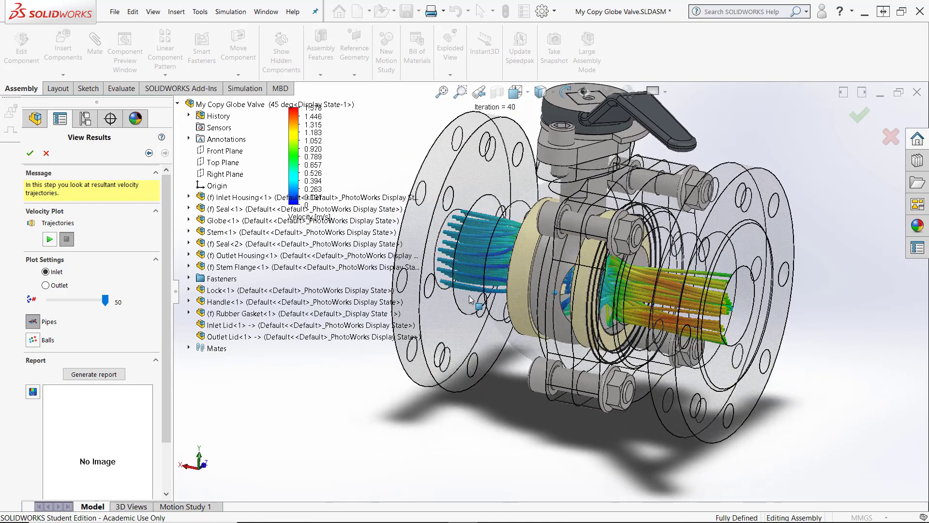
pyautogui.click(50, 239)
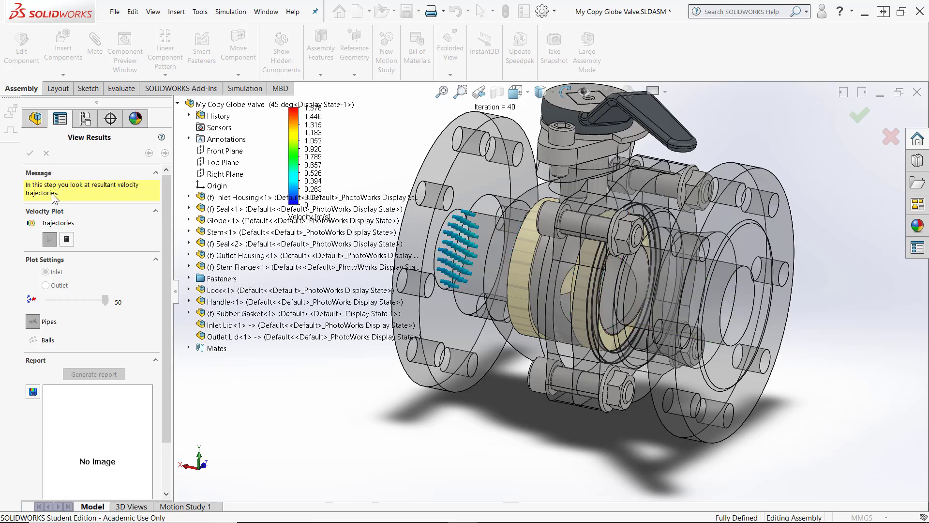
pyautogui.click(66, 239)
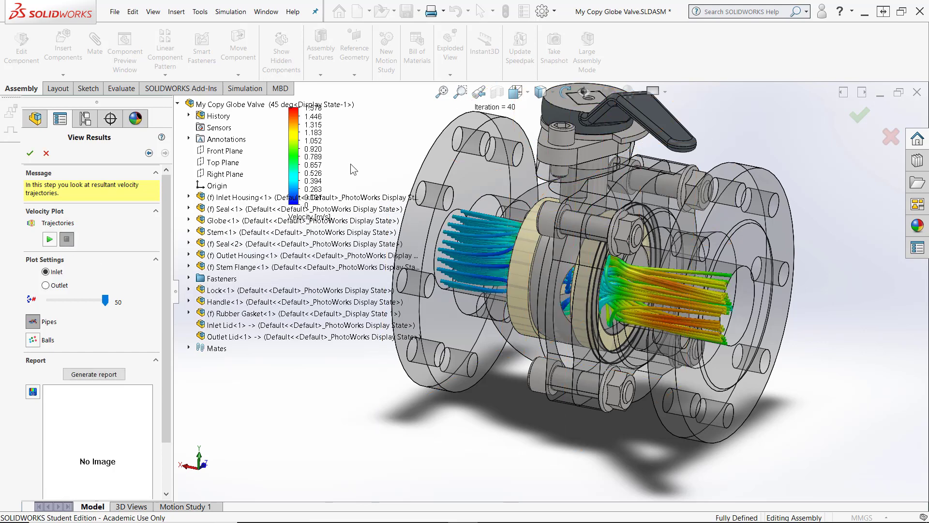